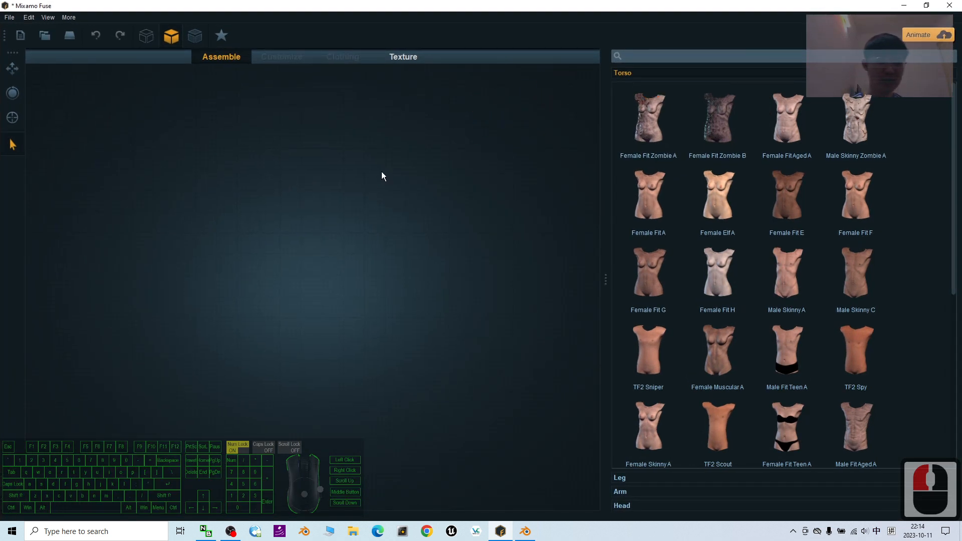
# Step: Start the character with the Female Fit Zombie B torso and attach the Female Fit Zombie A legs
pyautogui.scroll(-4, 383, 190)
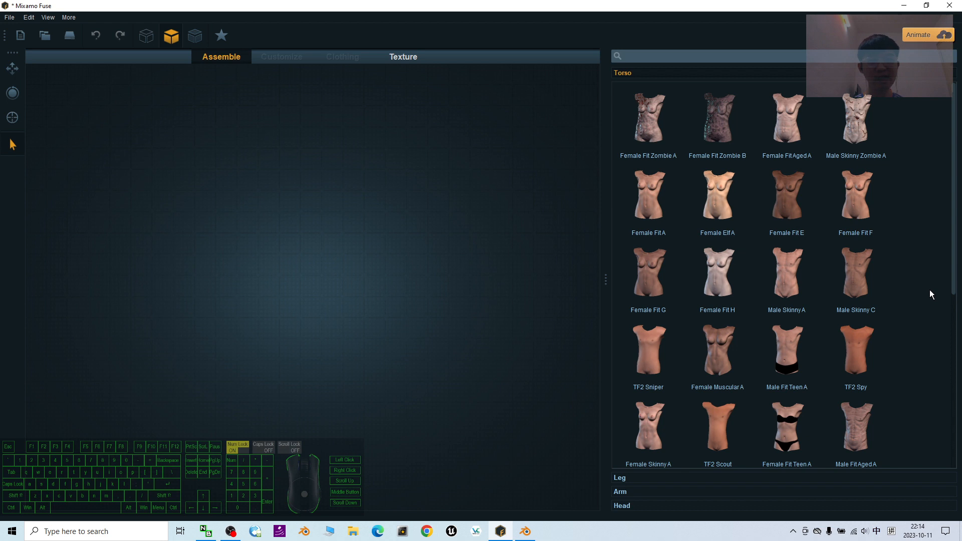
pyautogui.moveTo(714, 131); pyautogui.dragTo(311, 149)
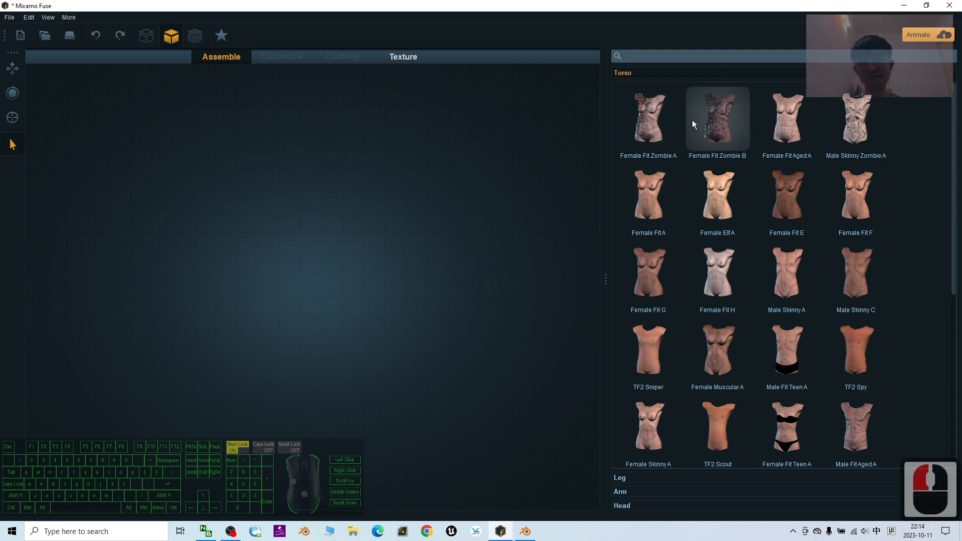
pyautogui.click(726, 158)
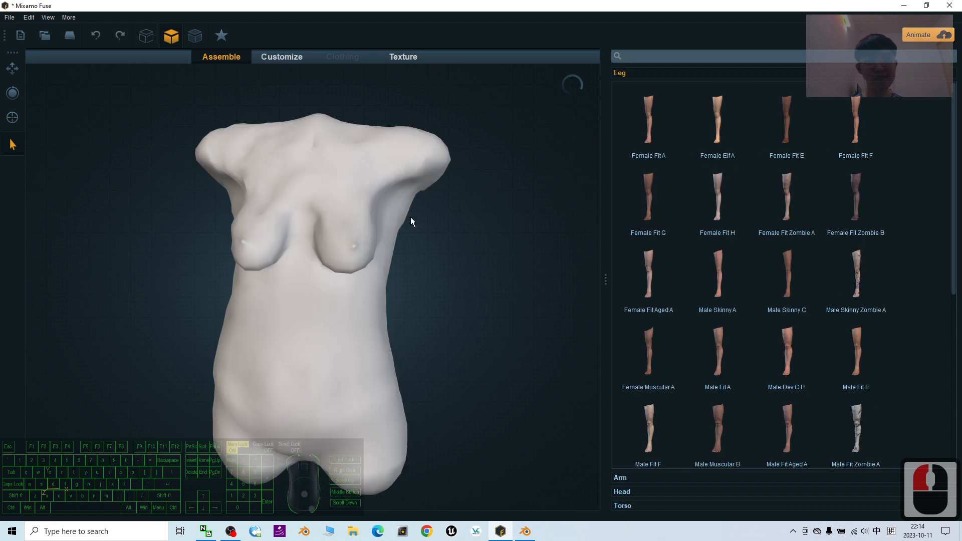
pyautogui.scroll(-8, 419, 244)
pyautogui.scroll(4, 333, 277)
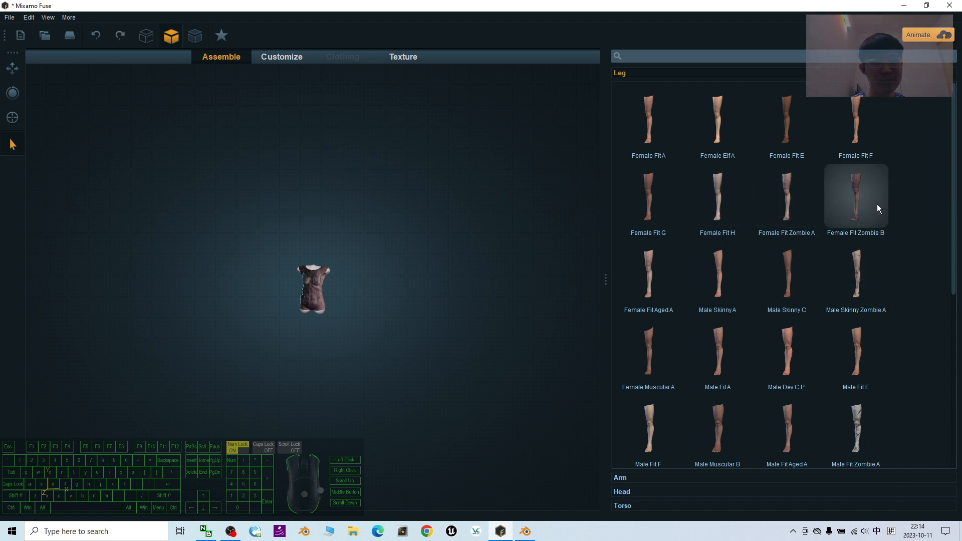
pyautogui.click(802, 199)
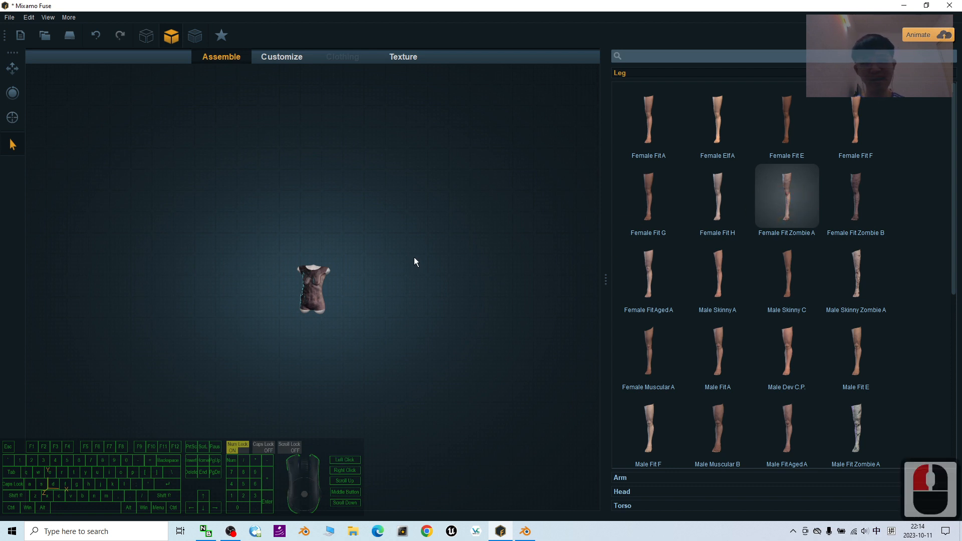
# Step: Attach the Female Fit Zombie B arms to the character's torso
pyautogui.scroll(-3, 374, 306)
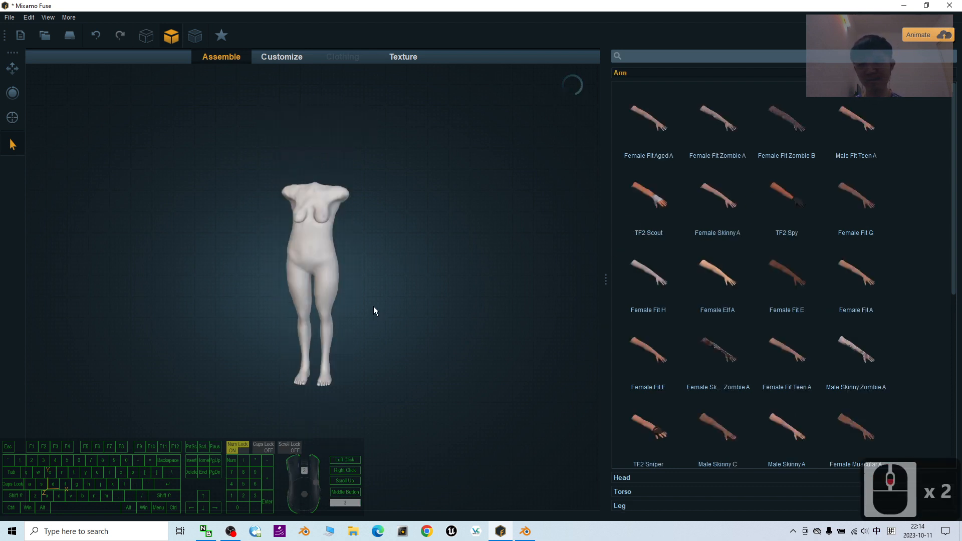
pyautogui.scroll(-6, 376, 307)
pyautogui.scroll(5, 382, 307)
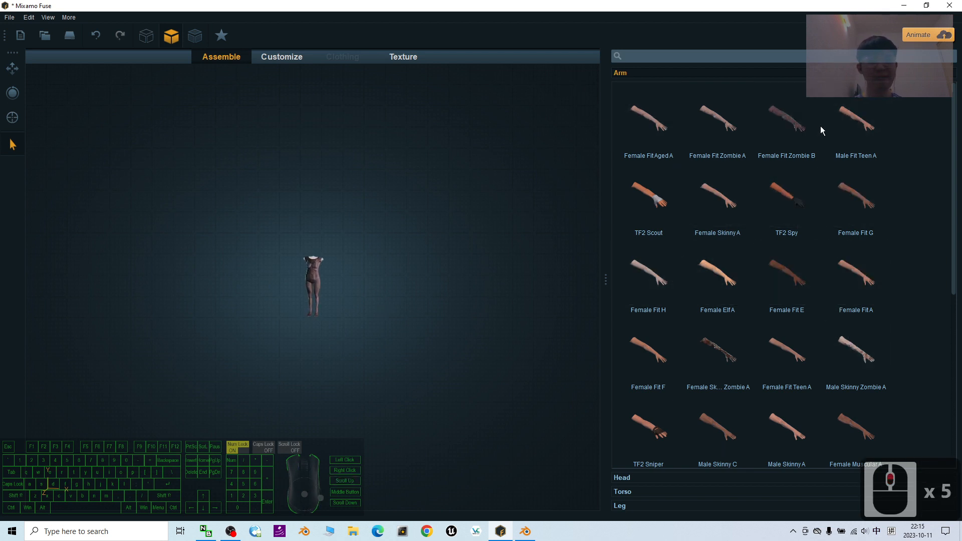
pyautogui.click(796, 131)
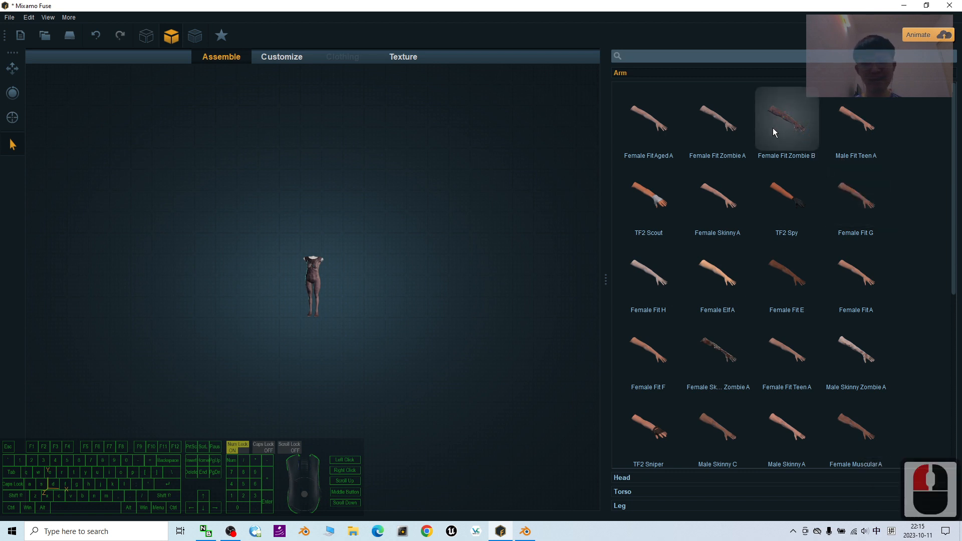
# Step: Complete the character's body with the Female Fit Zombie A head
pyautogui.scroll(-8, 474, 264)
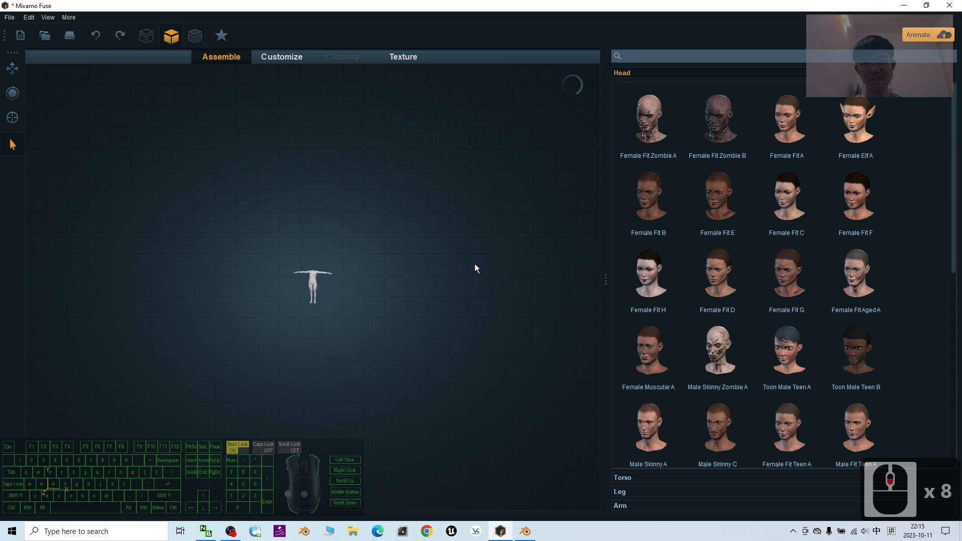
pyautogui.scroll(3, 444, 272)
pyautogui.scroll(4, 433, 276)
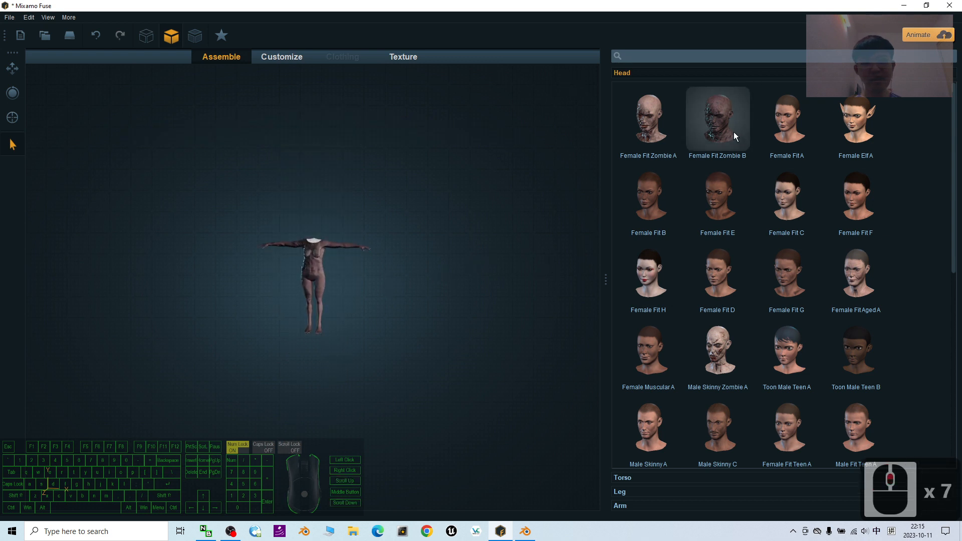
pyautogui.scroll(-8, 383, 215)
pyautogui.scroll(1, 383, 215)
pyautogui.scroll(5, 386, 215)
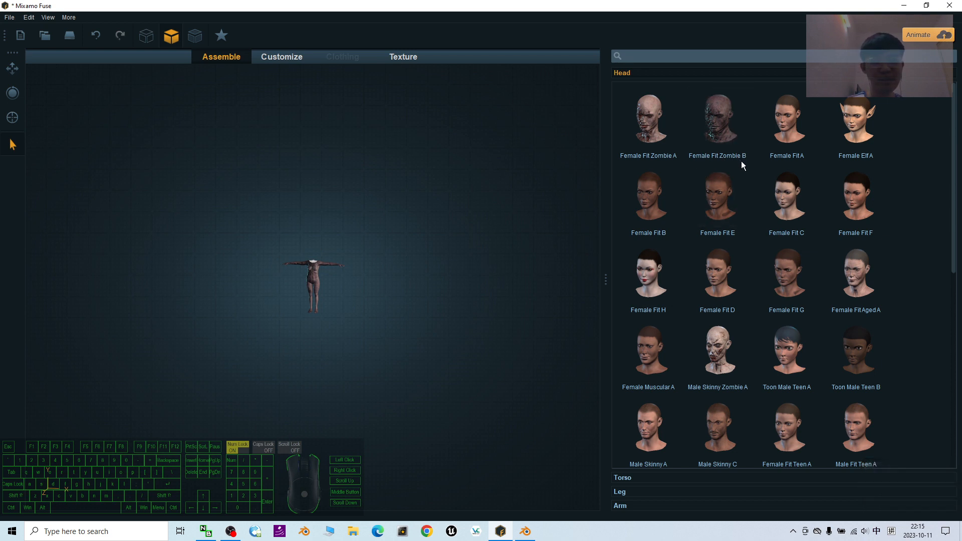
pyautogui.click(665, 125)
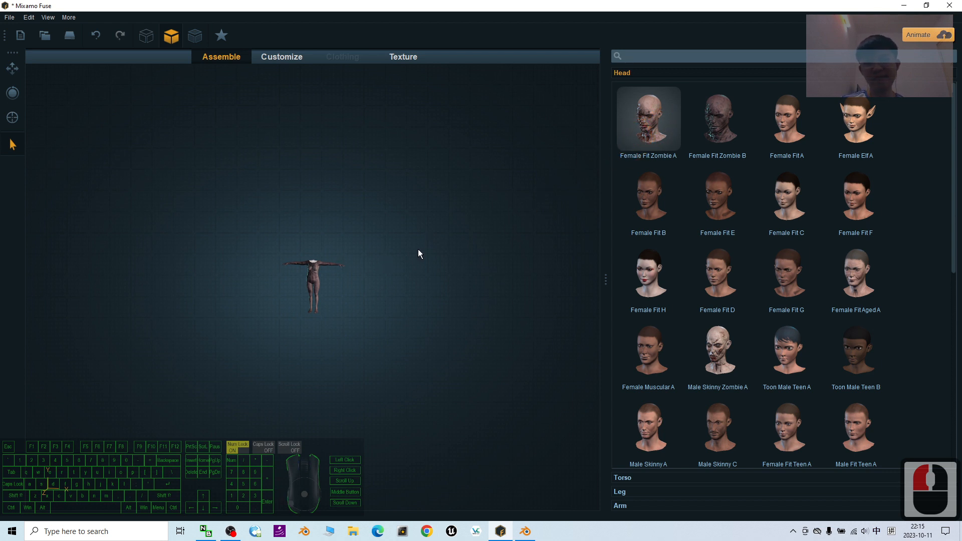
# Step: Dress the assembled character in the plain lavender sleeveless tank top from the clothing library
pyautogui.scroll(-8, 401, 254)
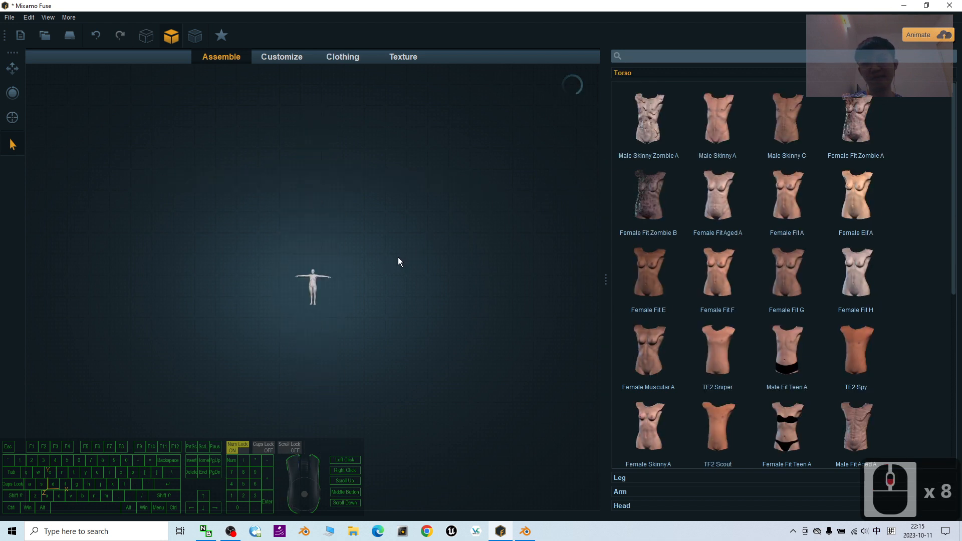
pyautogui.scroll(5, 377, 269)
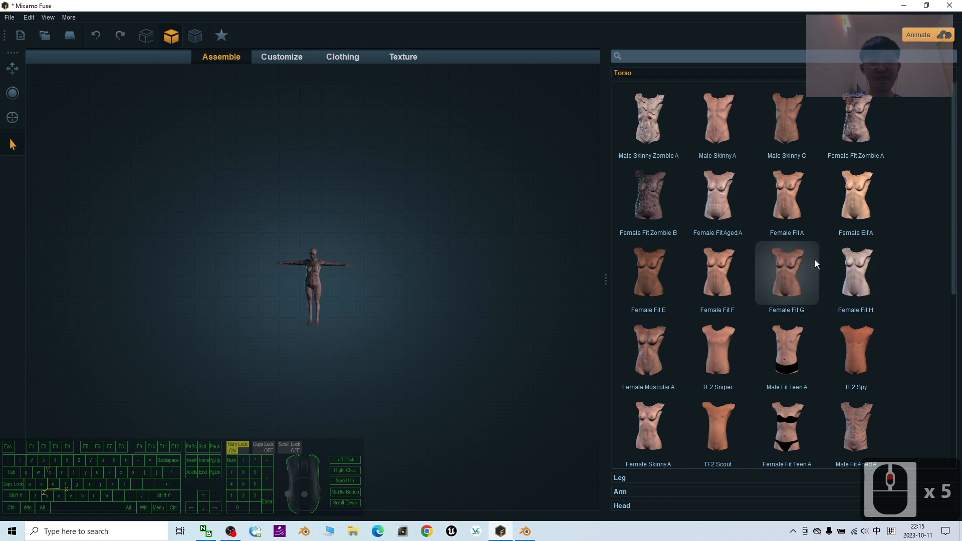
pyautogui.scroll(-3, 808, 273)
pyautogui.scroll(-7, 808, 270)
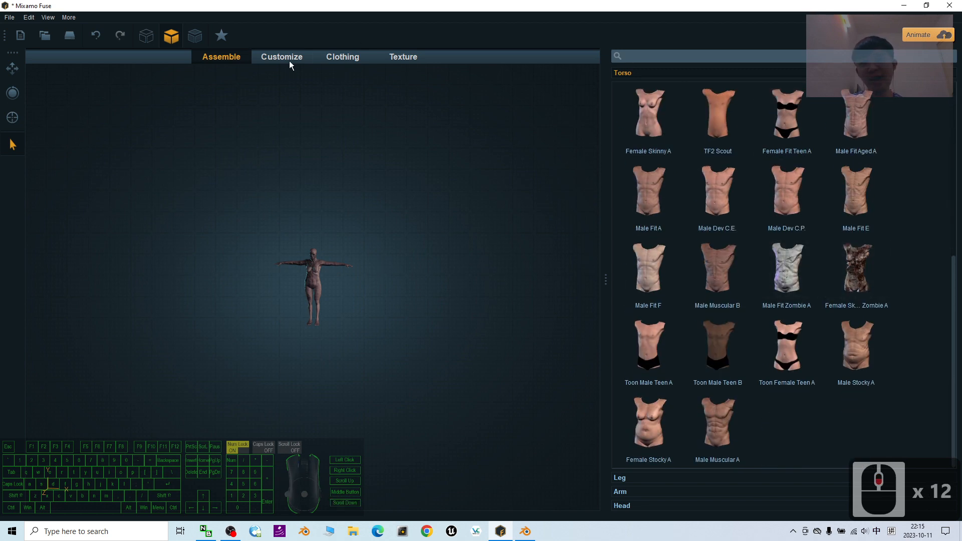
pyautogui.click(342, 56)
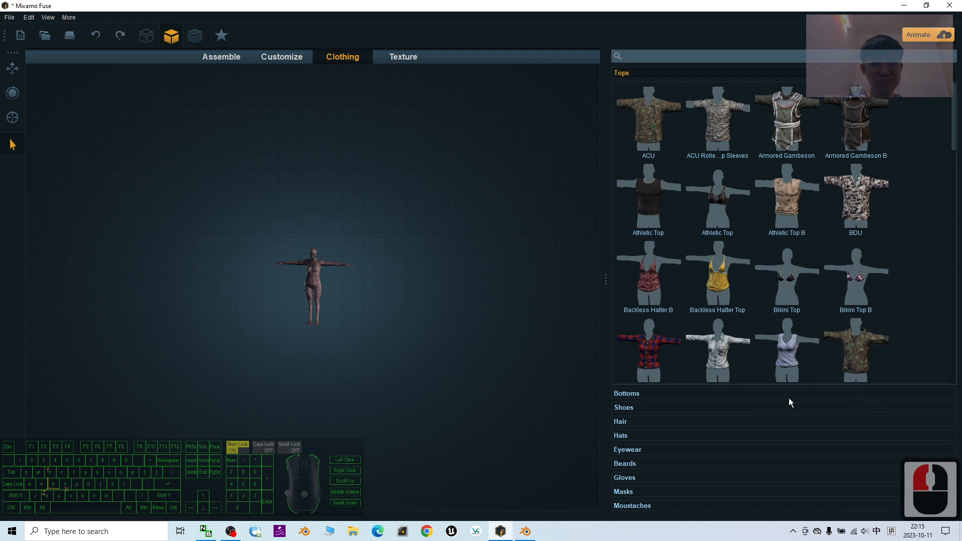
pyautogui.click(792, 344)
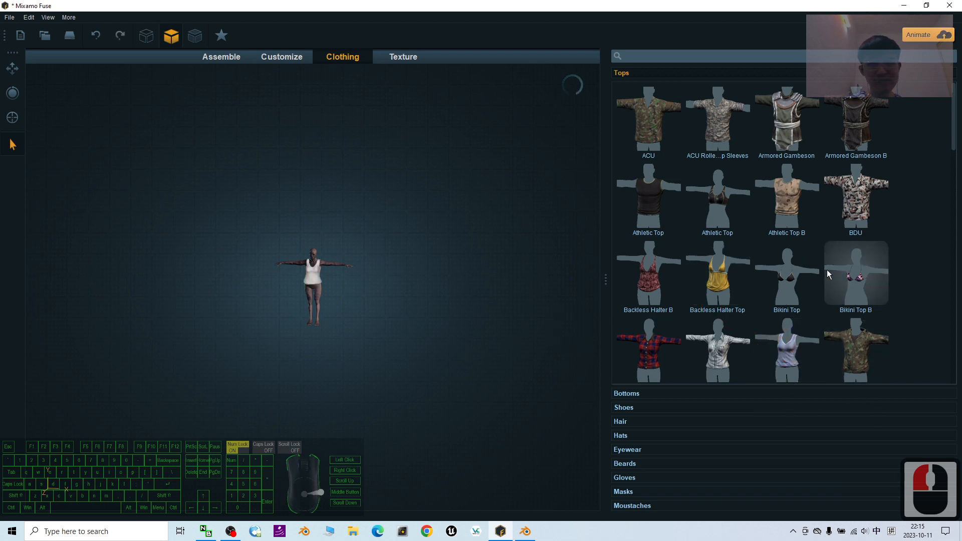
# Step: Add the dark Cut-off Jean Shorts as the character's bottoms
pyautogui.click(645, 396)
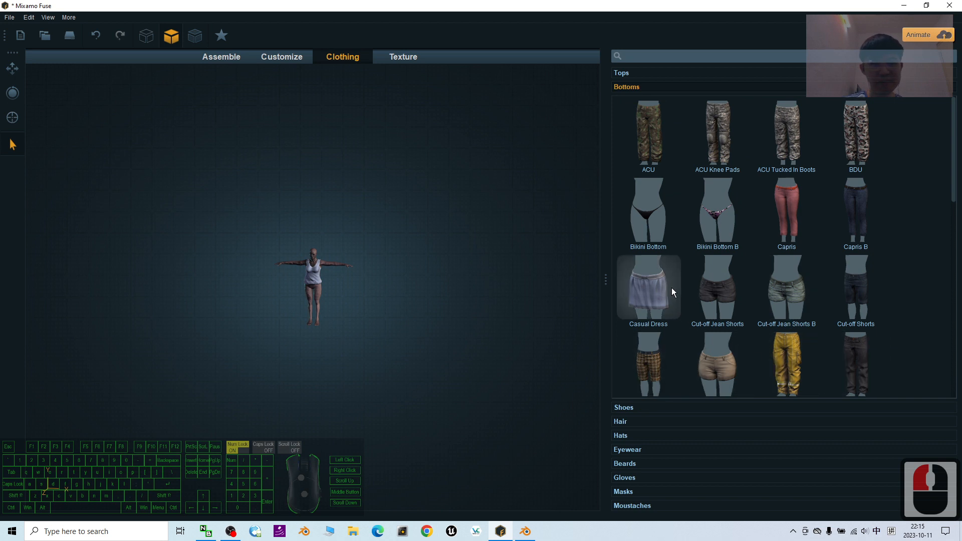
pyautogui.click(726, 292)
pyautogui.scroll(10, 285, 275)
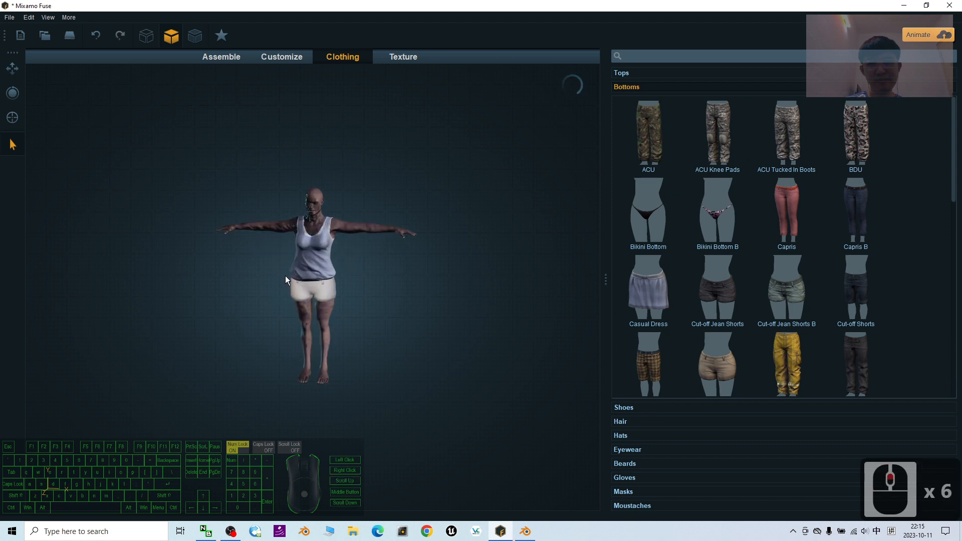
pyautogui.moveTo(284, 283); pyautogui.dragTo(316, 287, button='middle')
pyautogui.moveTo(316, 288); pyautogui.dragTo(328, 335)
pyautogui.moveTo(332, 337); pyautogui.dragTo(335, 337, button='right')
pyautogui.moveTo(227, 326); pyautogui.dragTo(203, 316, button='right')
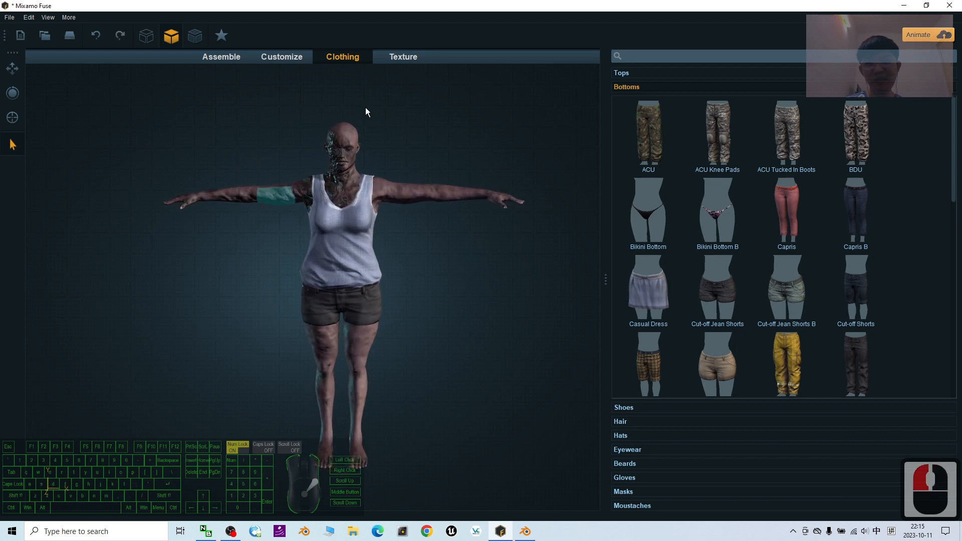
# Step: Give the character the Bob hairstyle and check it on the head
pyautogui.click(623, 422)
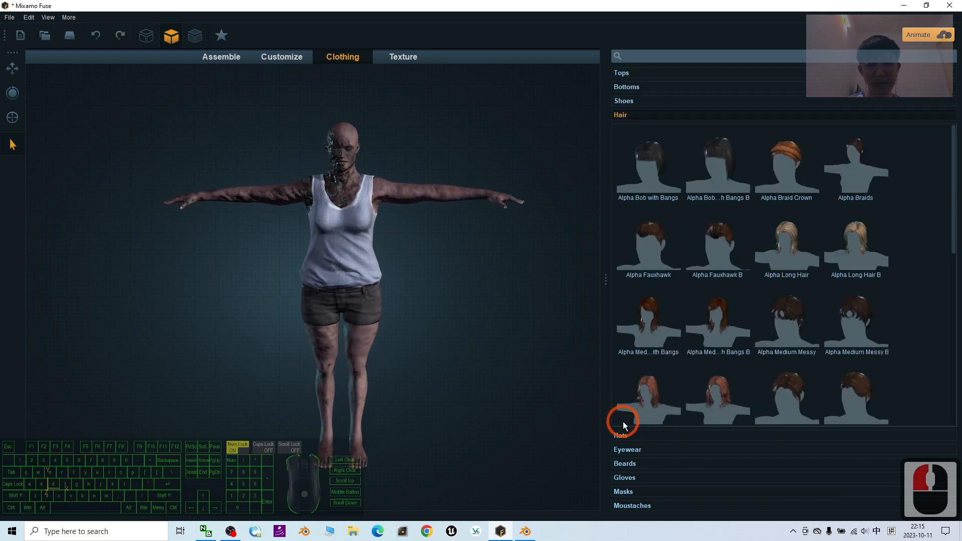
pyautogui.scroll(-12, 762, 316)
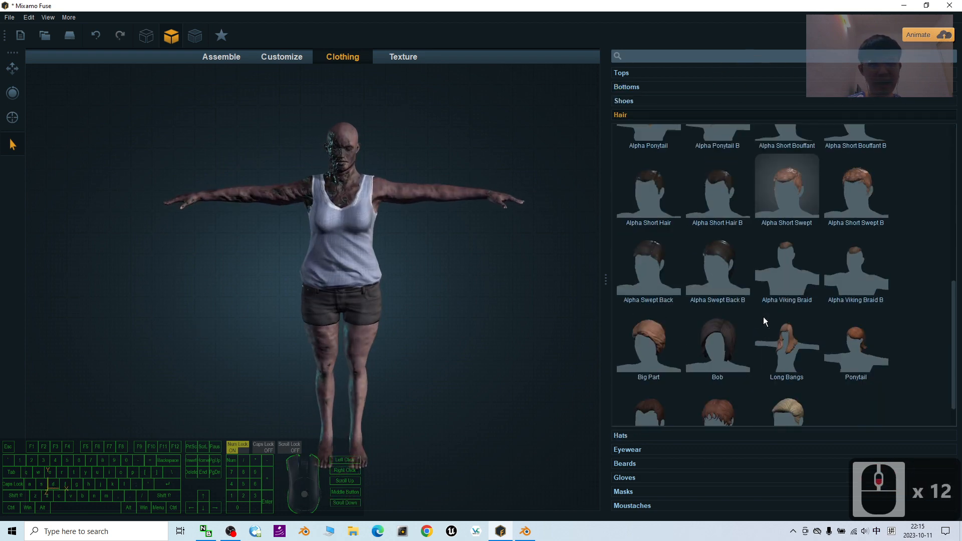
pyautogui.click(720, 346)
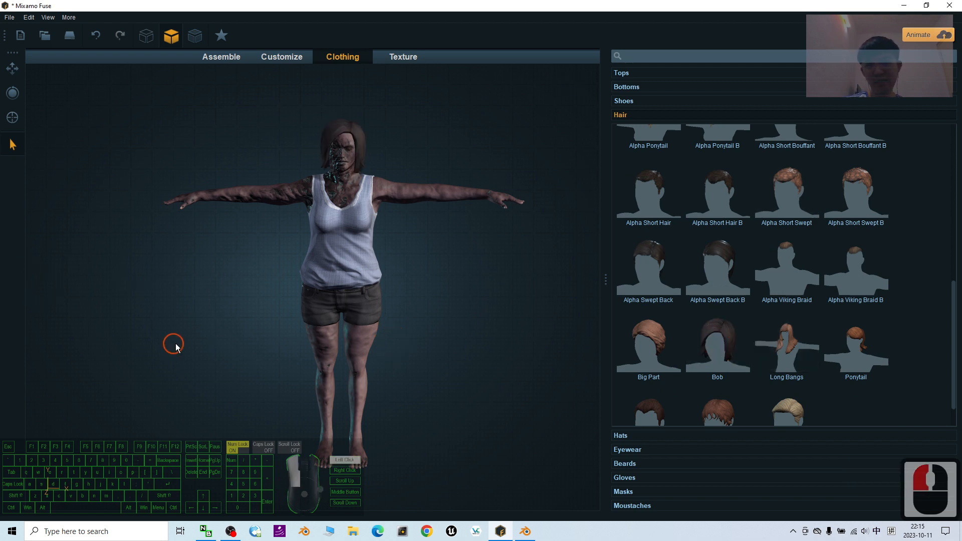
pyautogui.moveTo(172, 343)
pyautogui.mouseDown()
pyautogui.moveTo(296, 335)
pyautogui.moveTo(372, 346)
pyautogui.moveTo(184, 341)
pyautogui.mouseUp()
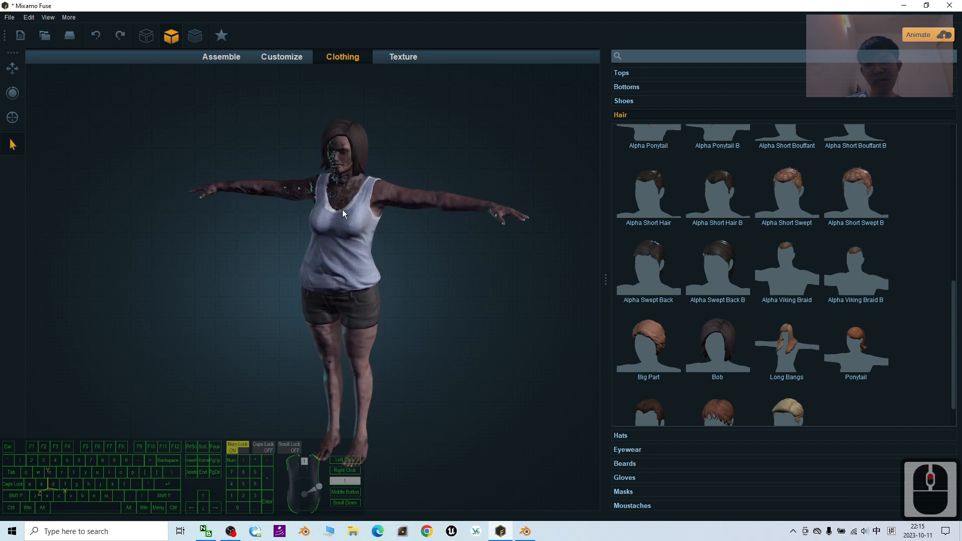
pyautogui.scroll(7, 419, 203)
pyautogui.scroll(-4, 422, 203)
pyautogui.keyDown('shift'); pyautogui.moveTo(434, 204); pyautogui.dragTo(459, 253, button='middle'); pyautogui.keyUp('shift')
pyautogui.scroll(-2, 498, 304)
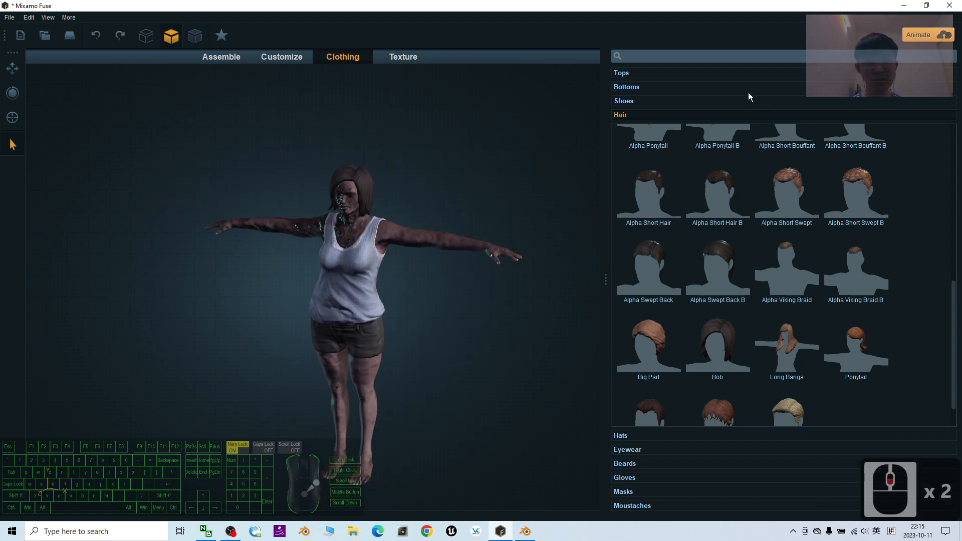
# Step: Put the green Athletic G shoes on the character's feet
pyautogui.click(640, 103)
pyautogui.click(797, 215)
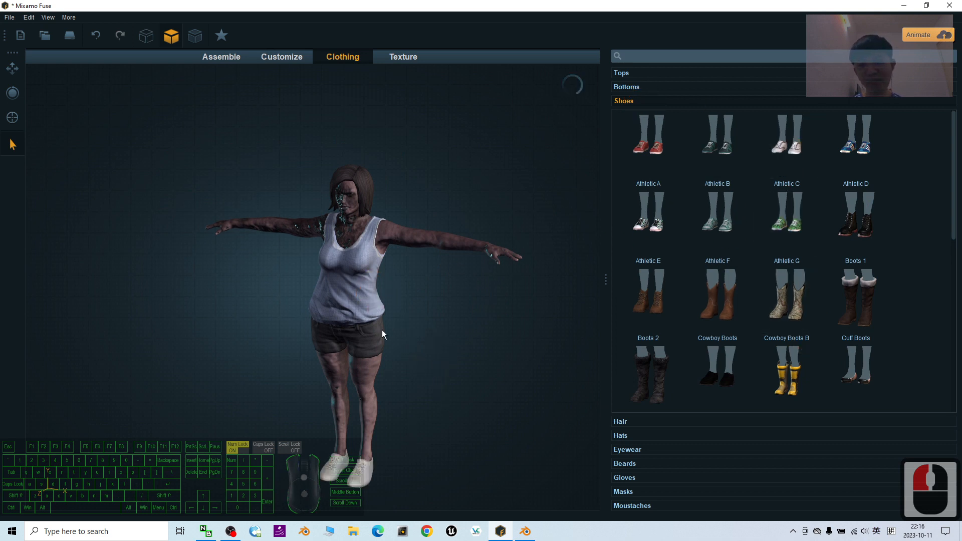
pyautogui.scroll(-5, 385, 335)
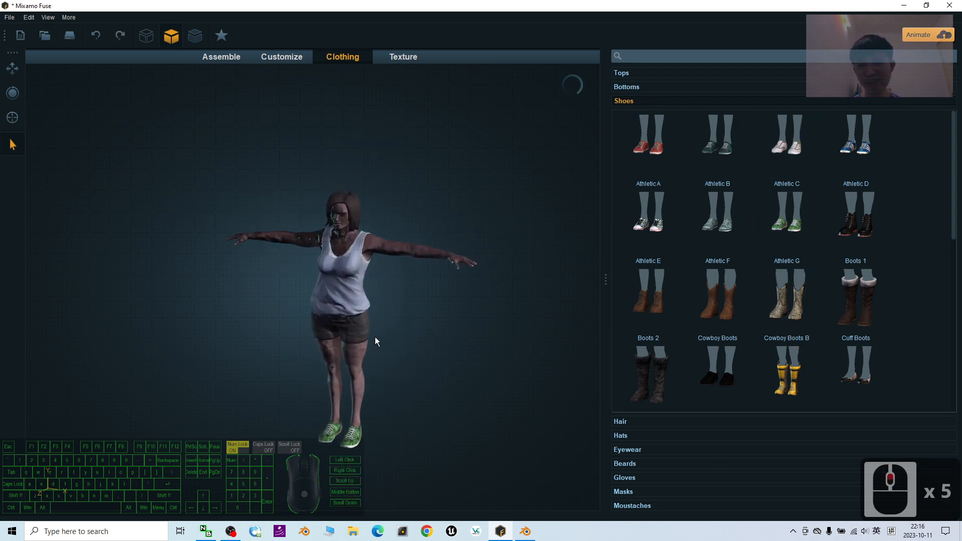
pyautogui.scroll(5, 396, 339)
pyautogui.scroll(-3, 400, 315)
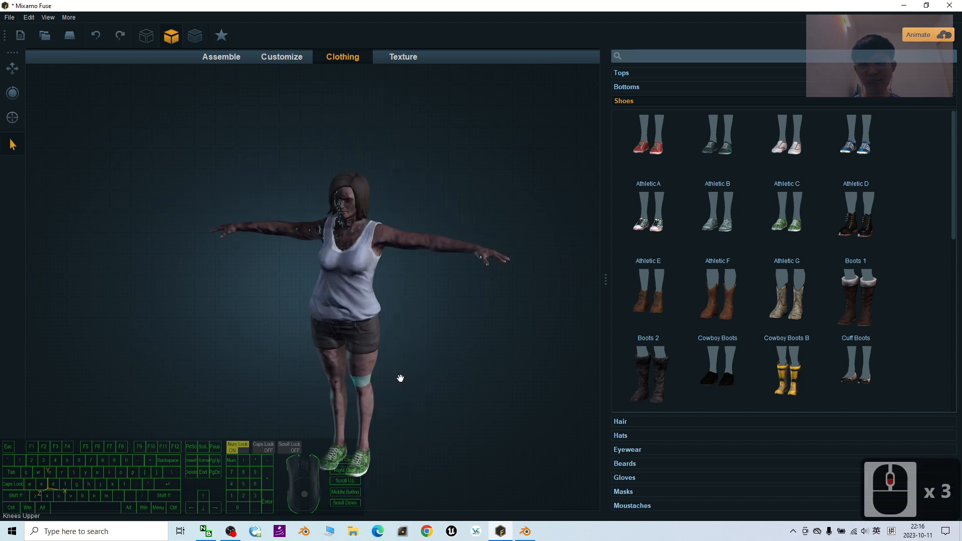
pyautogui.keyDown('shift'); pyautogui.moveTo(454, 392); pyautogui.dragTo(434, 353, button='middle'); pyautogui.keyUp('shift')
pyautogui.keyDown('shift'); pyautogui.moveTo(374, 353); pyautogui.dragTo(496, 360, button='middle'); pyautogui.keyUp('shift')
pyautogui.click(266, 116)
# Step: Customize the character's face by setting the Mouth Open value to 100
pyautogui.click(282, 56)
pyautogui.scroll(7, 392, 98)
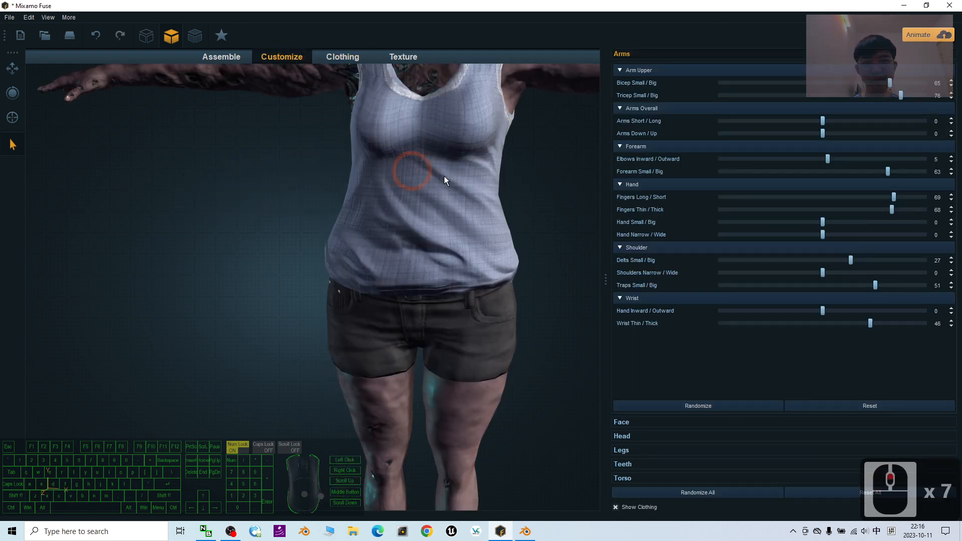
pyautogui.keyDown('shift'); pyautogui.moveTo(521, 161); pyautogui.dragTo(446, 350, button='middle'); pyautogui.keyUp('shift')
pyautogui.scroll(-3, 373, 217)
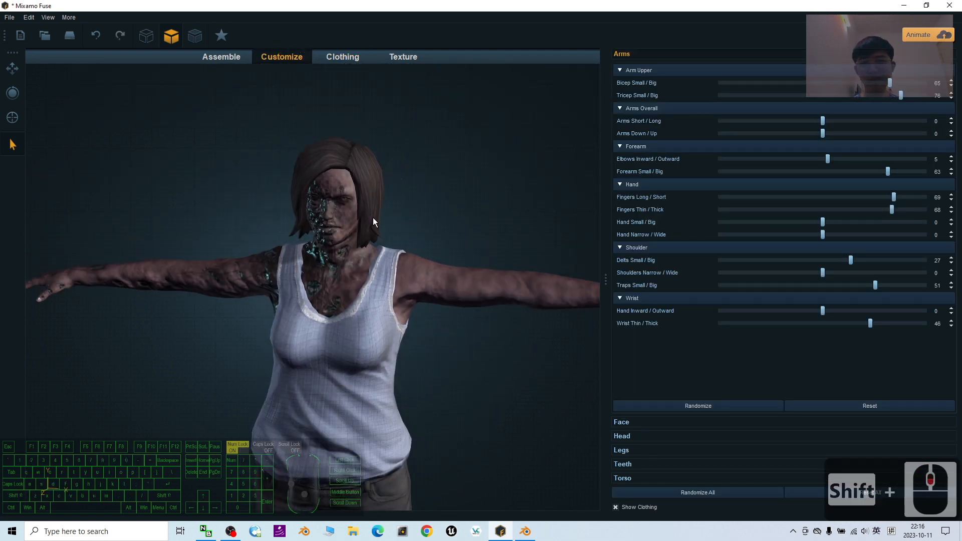
pyautogui.scroll(2, 340, 193)
pyautogui.scroll(2, 340, 193)
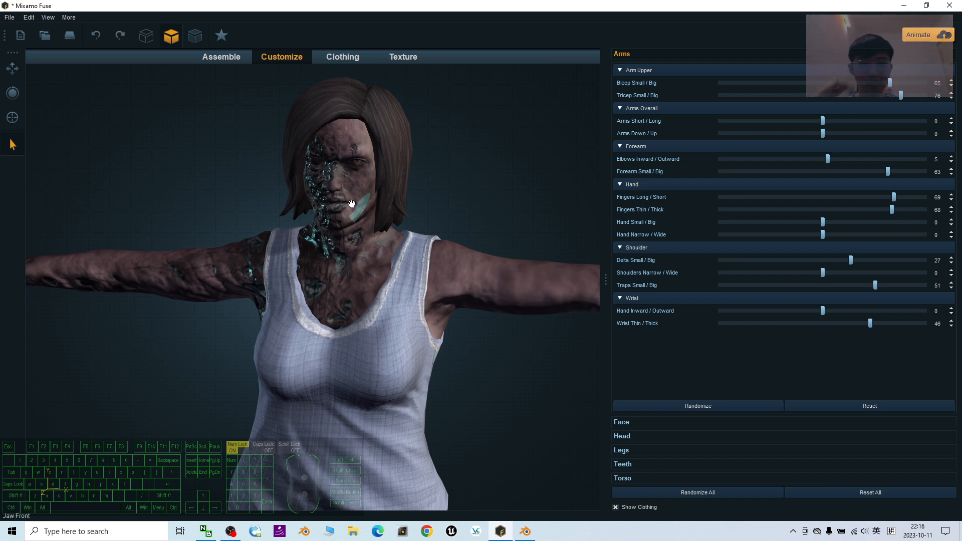
pyautogui.scroll(-4, 723, 396)
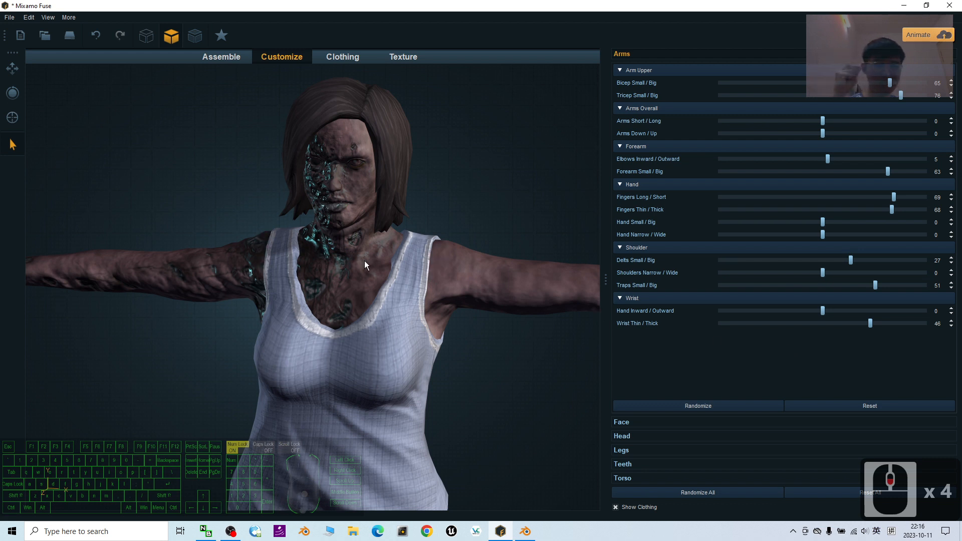
pyautogui.click(651, 422)
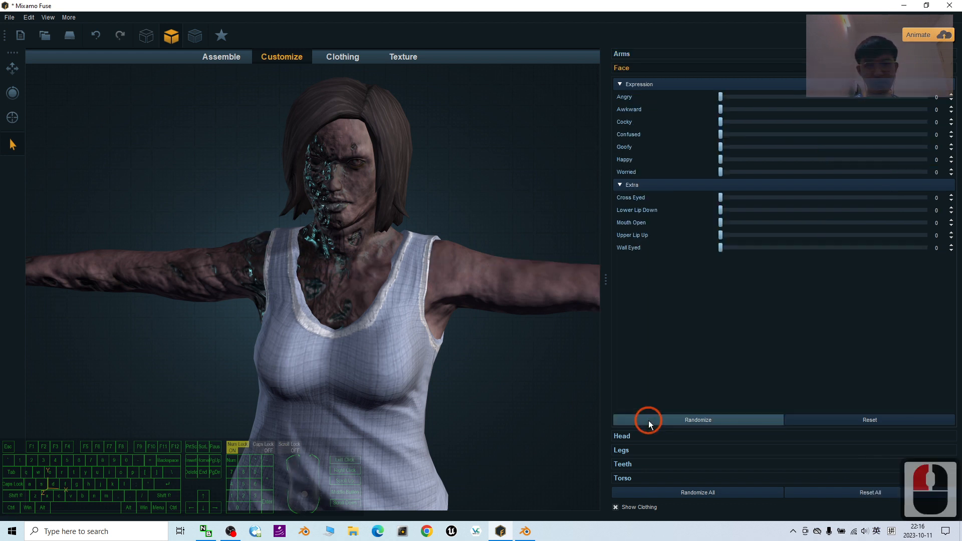
pyautogui.click(680, 288)
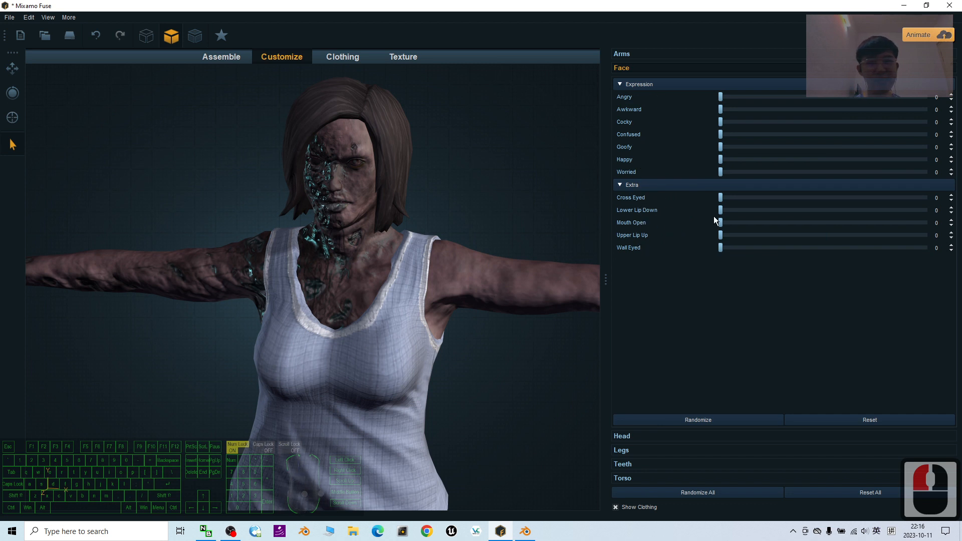
pyautogui.moveTo(721, 227); pyautogui.dragTo(953, 235)
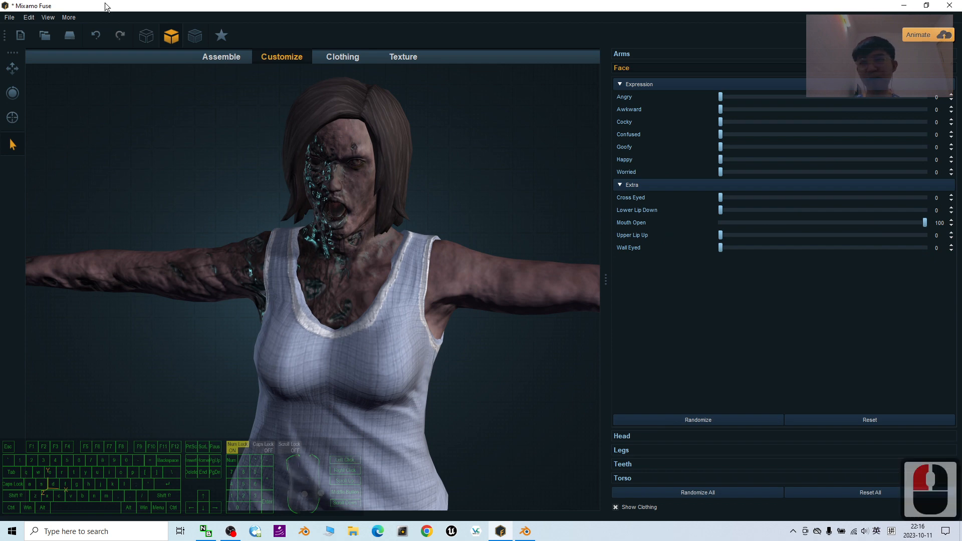
# Step: Shrink the Fuse window to expose the desktop and create a new folder there
pyautogui.moveTo(107, 6); pyautogui.dragTo(387, 74)
pyautogui.click(905, 5)
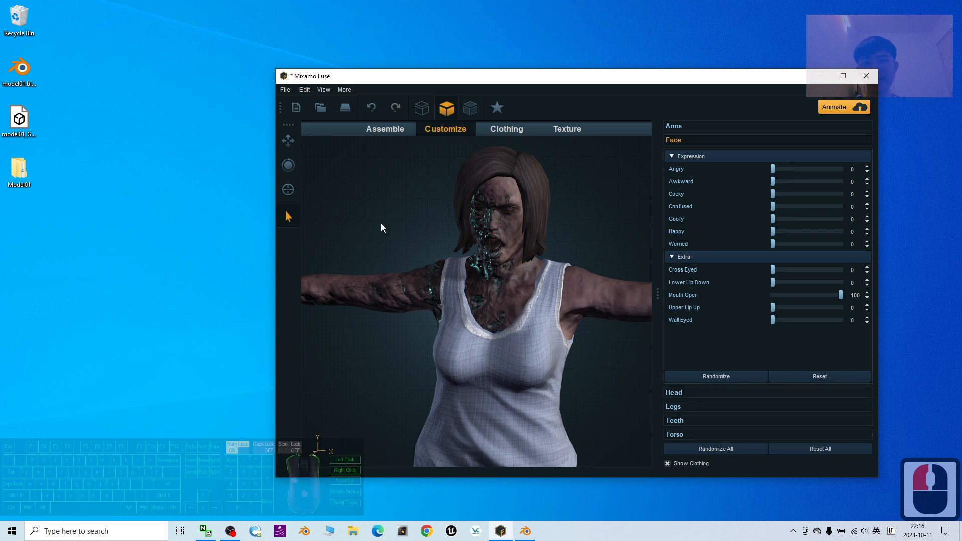
pyautogui.rightClick(34, 238)
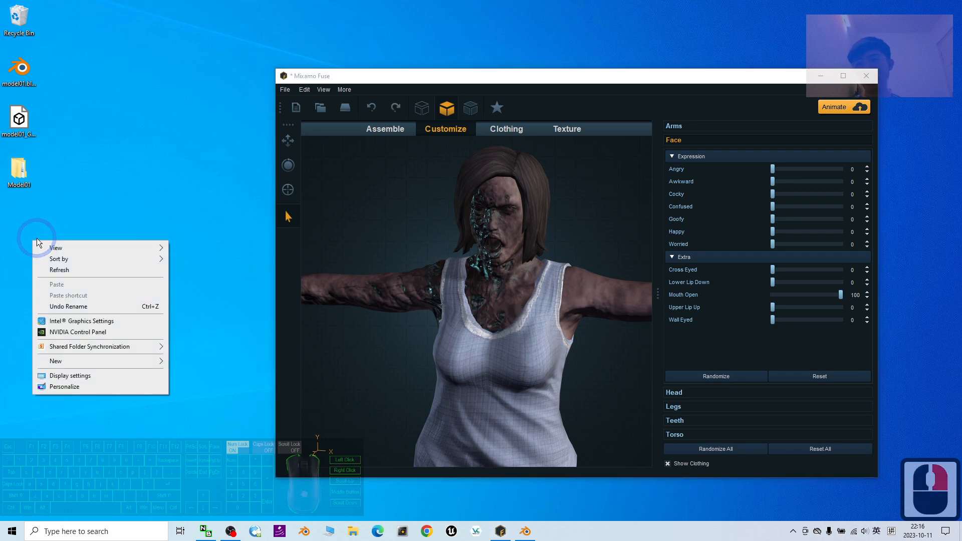
pyautogui.click(64, 361)
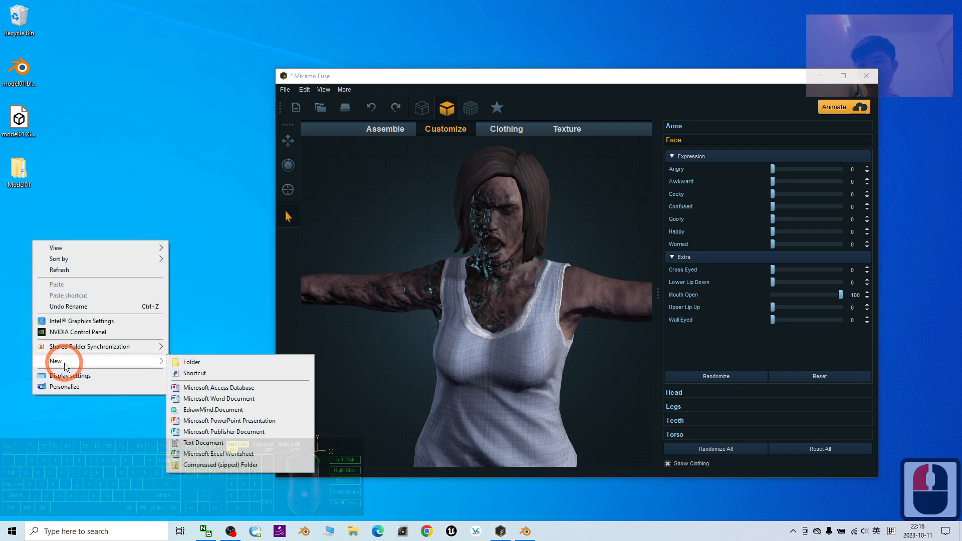
pyautogui.click(180, 361)
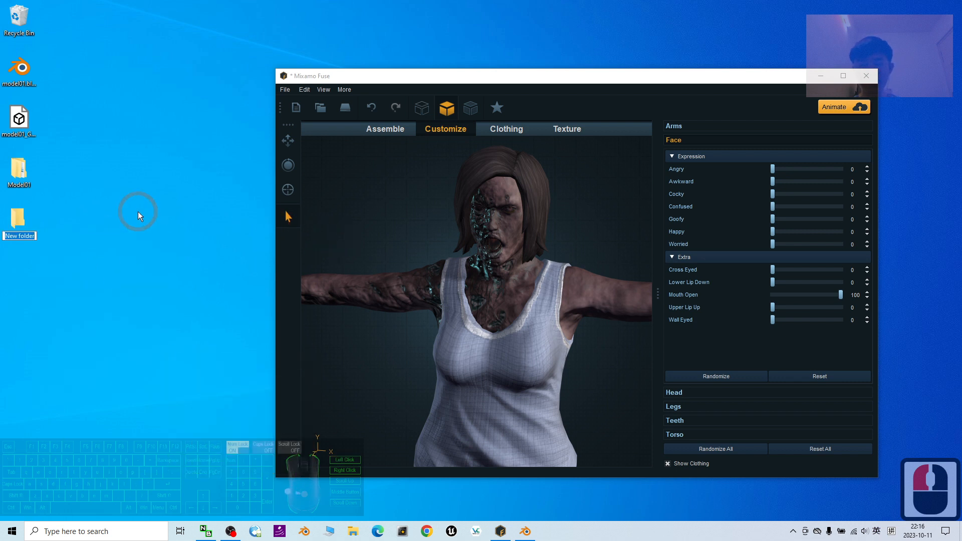
# Step: Name the new desktop folder Zombie01 and open it
pyautogui.write('Zombine')
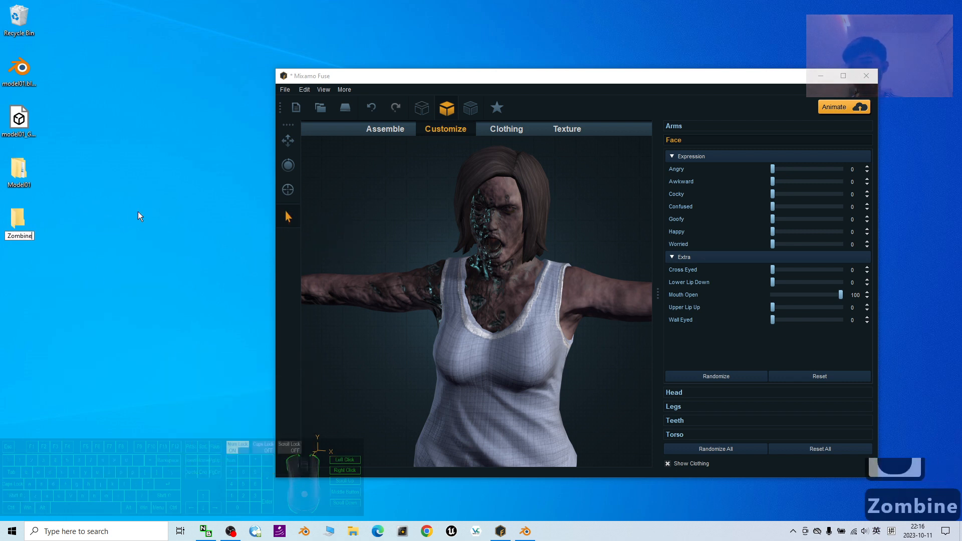
pyautogui.press('BackSpace')
pyautogui.press('BackSpace')
pyautogui.write('e')
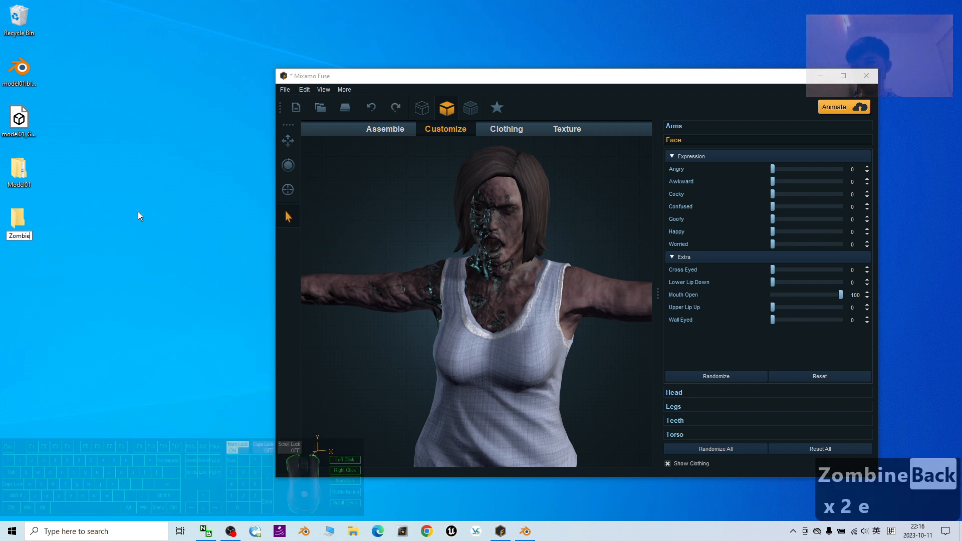
pyautogui.write('0')
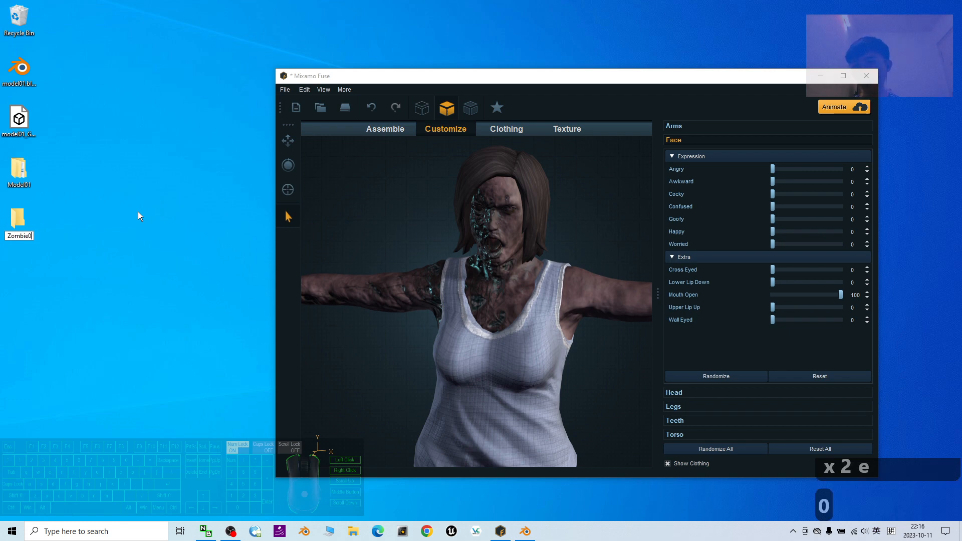
pyautogui.write('1')
pyautogui.press('Return')
pyautogui.press('Return')
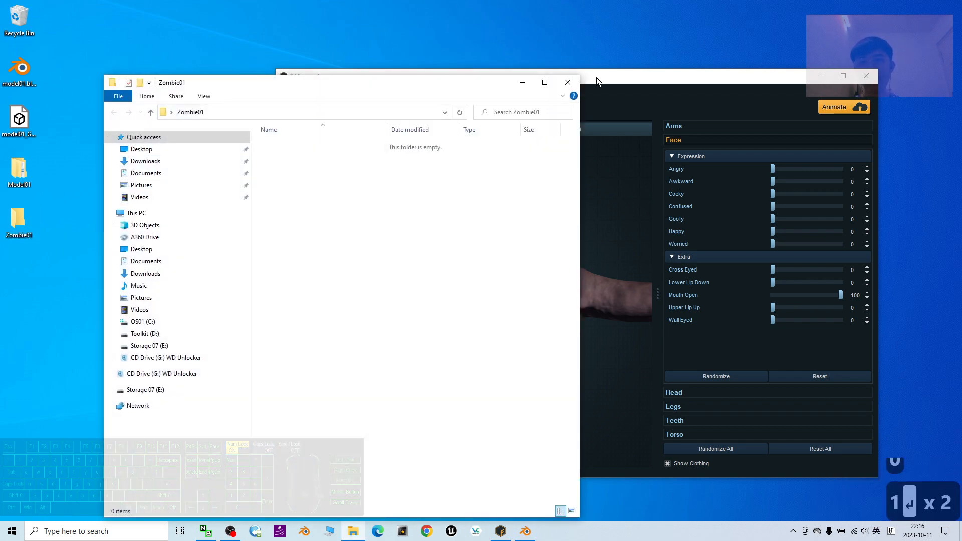
# Step: Start exporting the open-mouthed character as OBJ in Fuse, accepting the default export options
pyautogui.moveTo(596, 77); pyautogui.dragTo(641, 74)
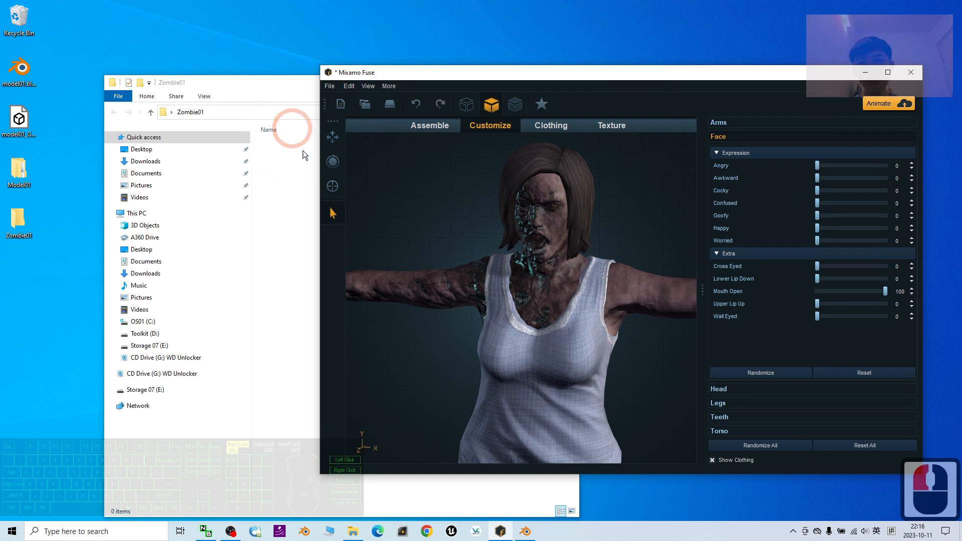
pyautogui.click(332, 91)
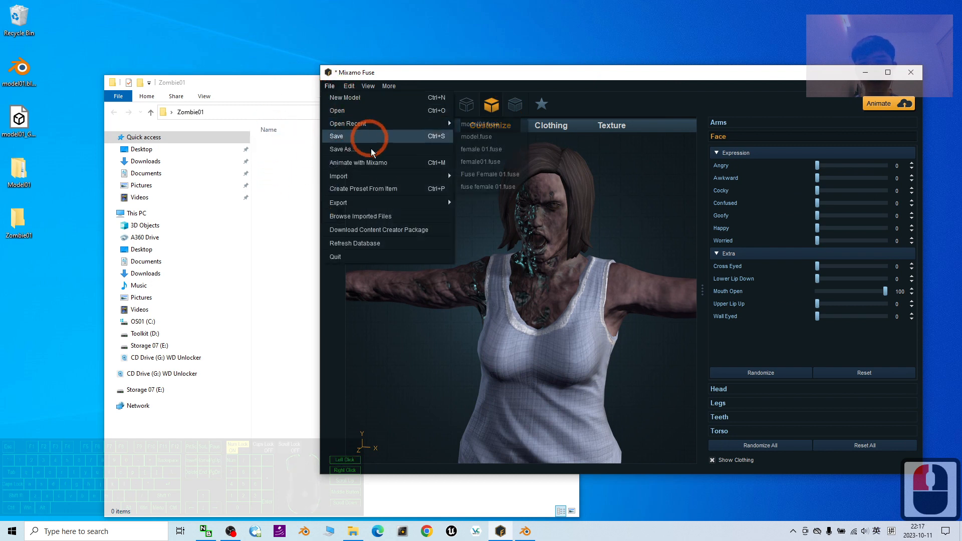
pyautogui.click(373, 202)
pyautogui.click(503, 201)
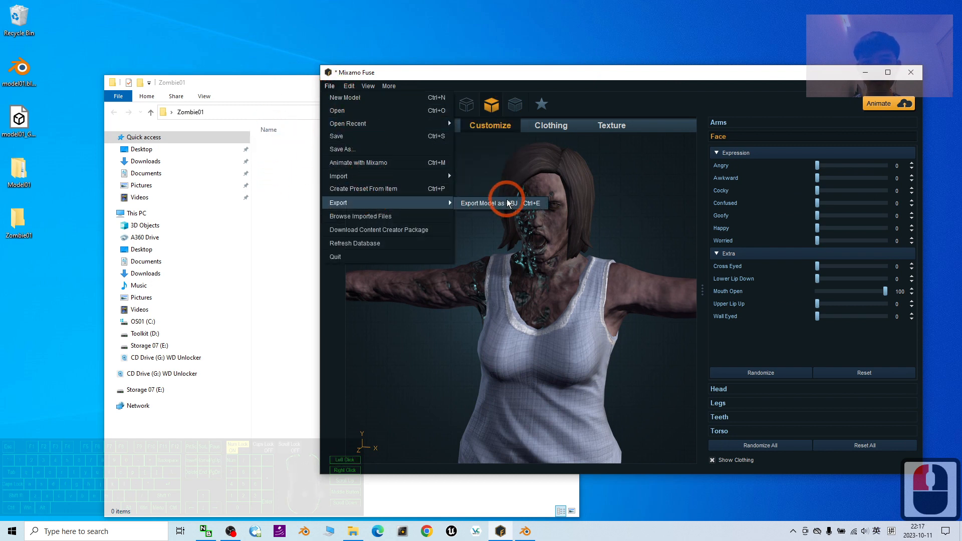
pyautogui.click(480, 204)
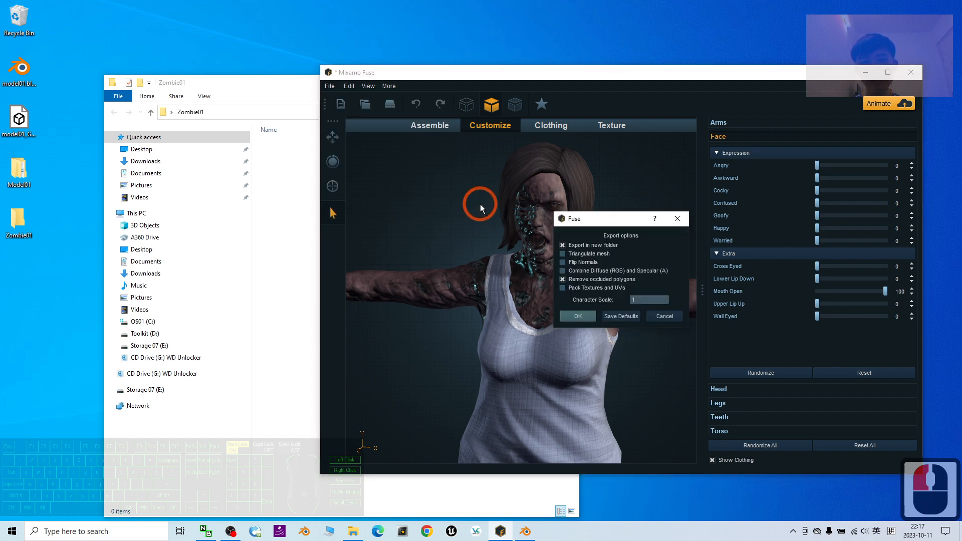
pyautogui.click(577, 316)
# Step: Copy the Zombie01 folder's path and use it as the destination for the OBJ export
pyautogui.click(261, 87)
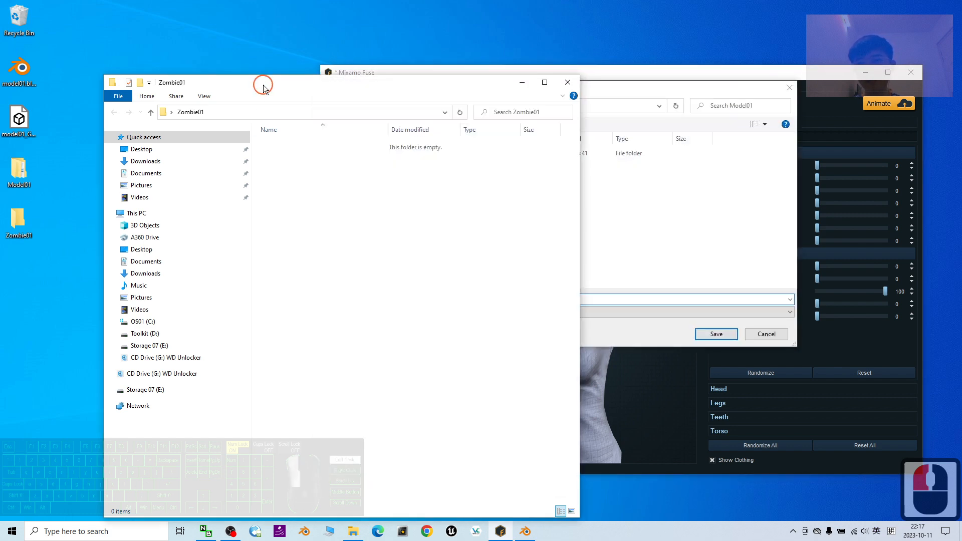
pyautogui.click(259, 112)
pyautogui.hotkey('ctrl', 'c')
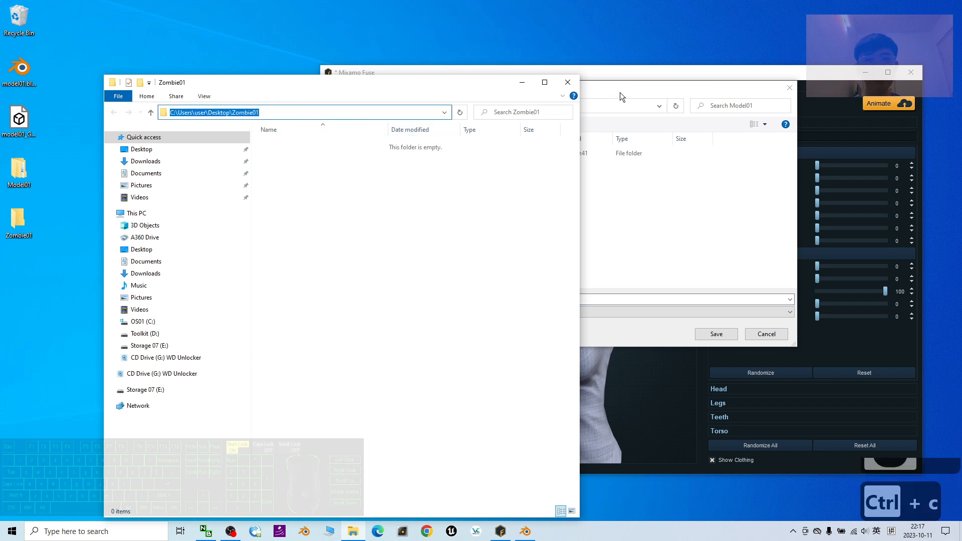
pyautogui.click(583, 106)
pyautogui.click(559, 108)
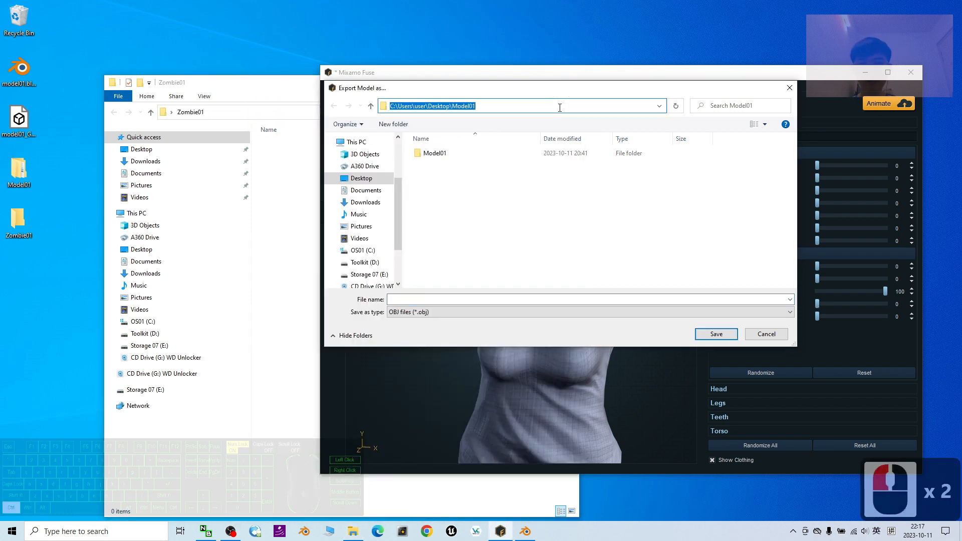
pyautogui.hotkey('ctrl', 'v')
pyautogui.press('Return')
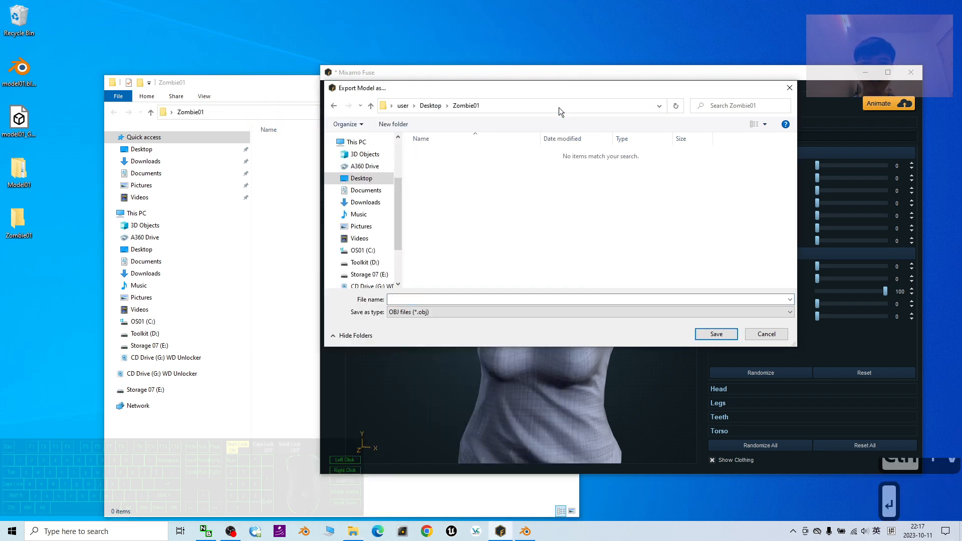
# Step: Save the OBJ export under the name "Open mouth" and check for it in the Zombie01 folder
pyautogui.click(401, 299)
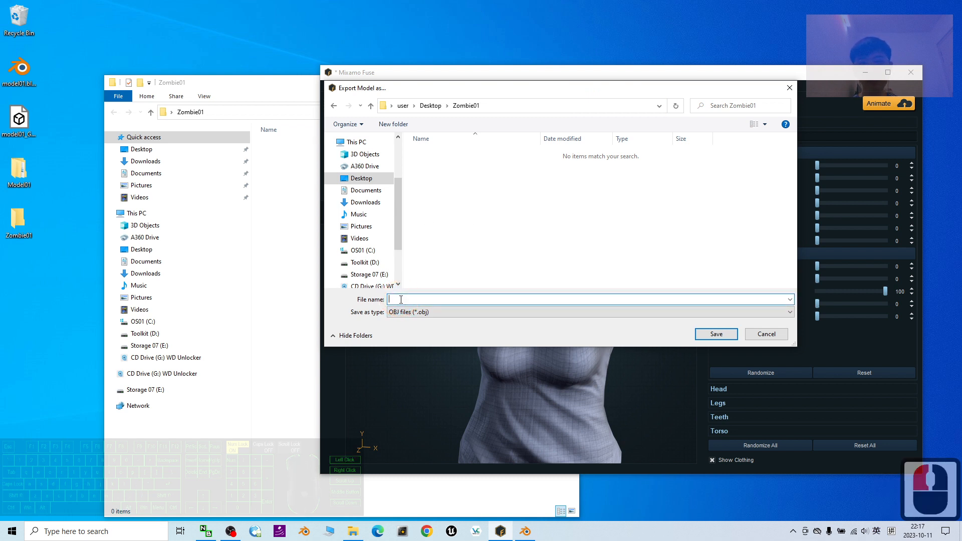
pyautogui.write('Open mouth')
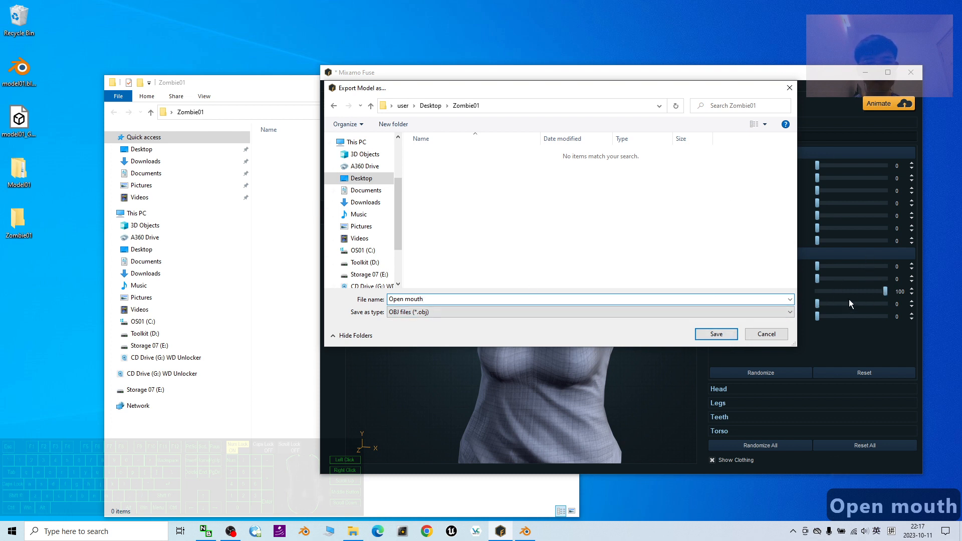
pyautogui.moveTo(686, 88); pyautogui.dragTo(630, 103)
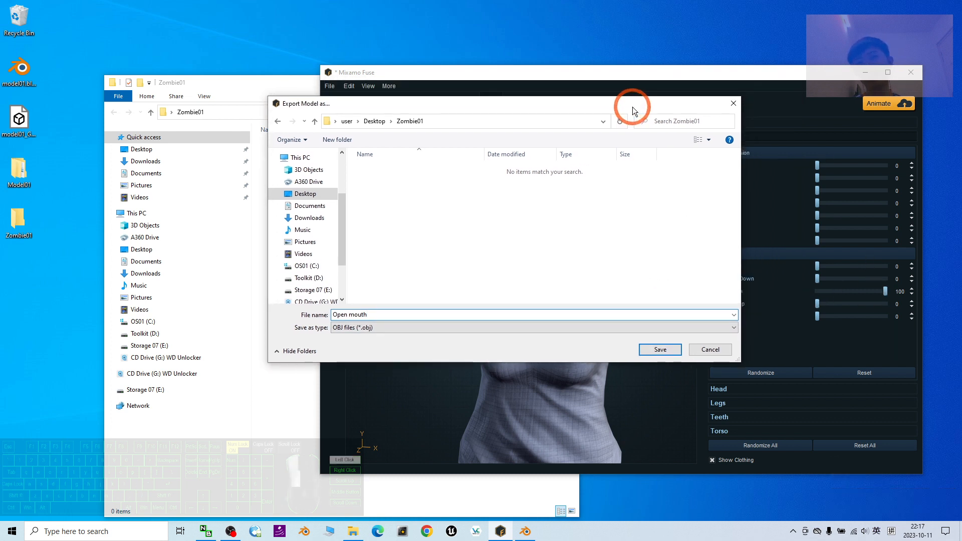
pyautogui.doubleClick(659, 347)
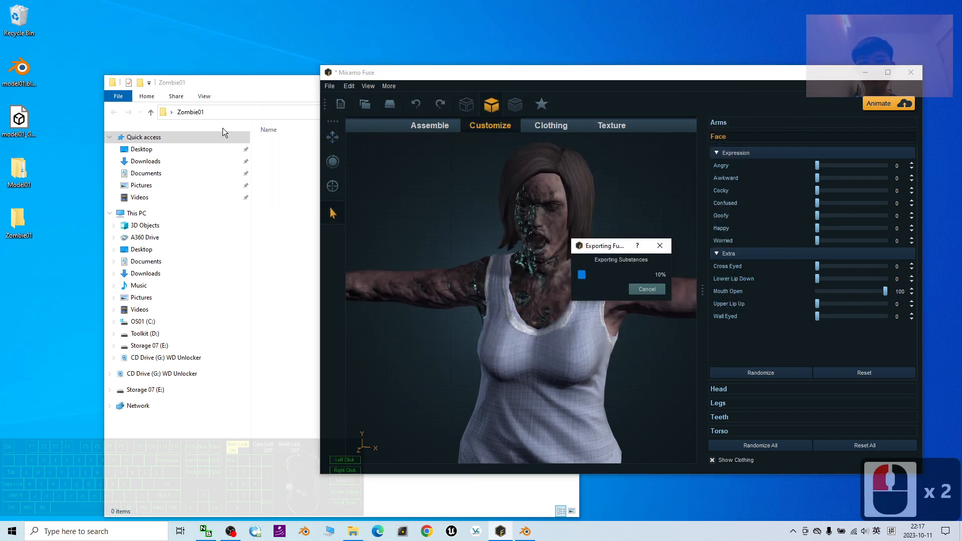
pyautogui.moveTo(253, 87); pyautogui.dragTo(242, 87)
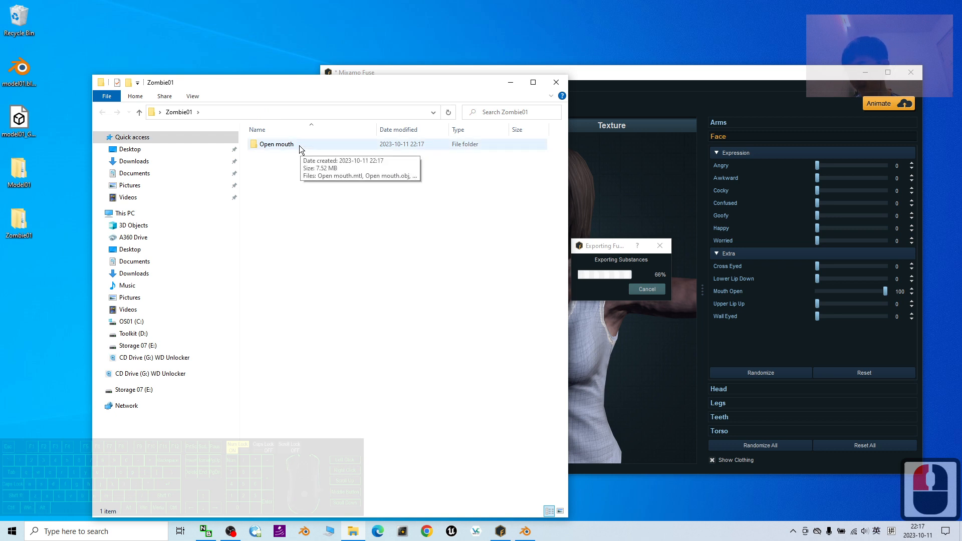
pyautogui.click(585, 73)
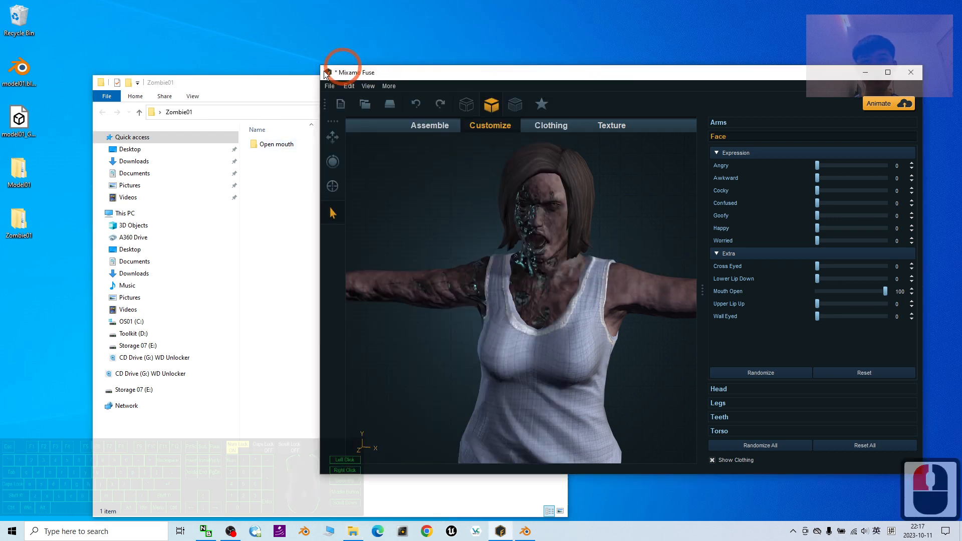
# Step: Close the character's mouth by setting the Mouth Open value to 0
pyautogui.click(331, 86)
pyautogui.moveTo(355, 204)
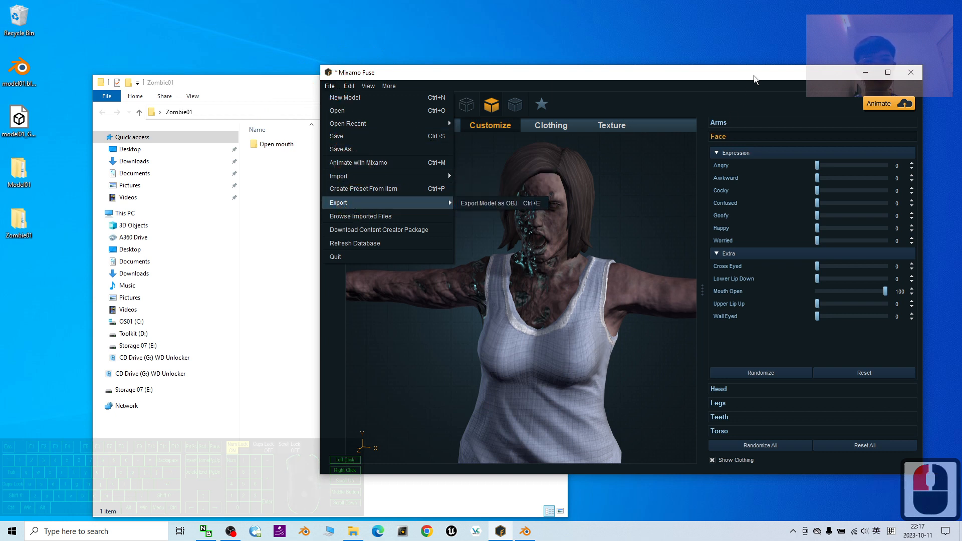
pyautogui.click(874, 296)
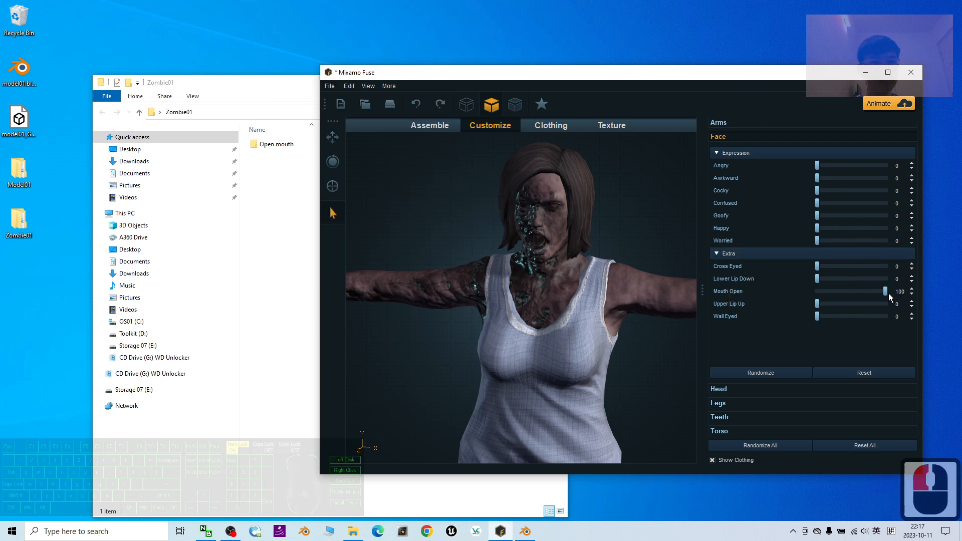
pyautogui.moveTo(886, 292); pyautogui.dragTo(681, 281)
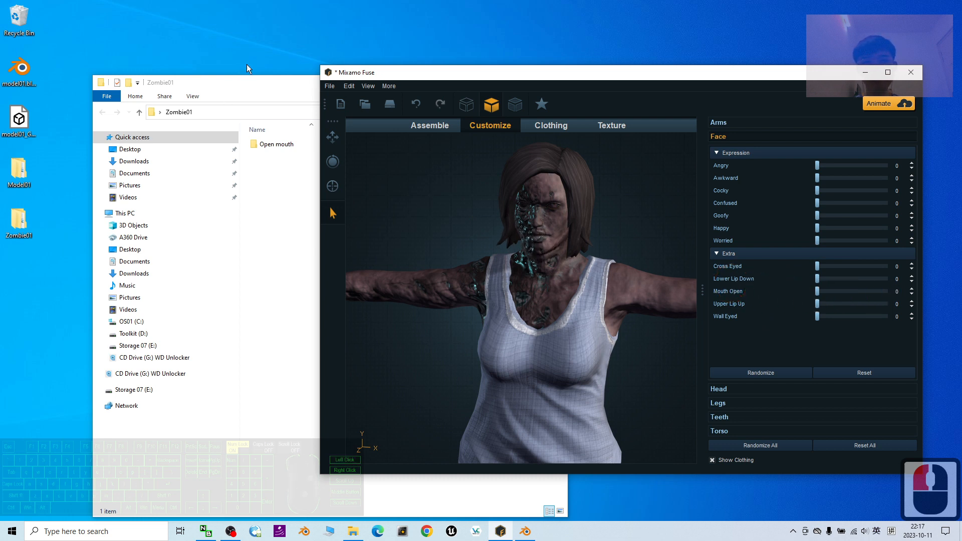
# Step: Start another OBJ export for the closed-mouth character with the default export options
pyautogui.click(329, 86)
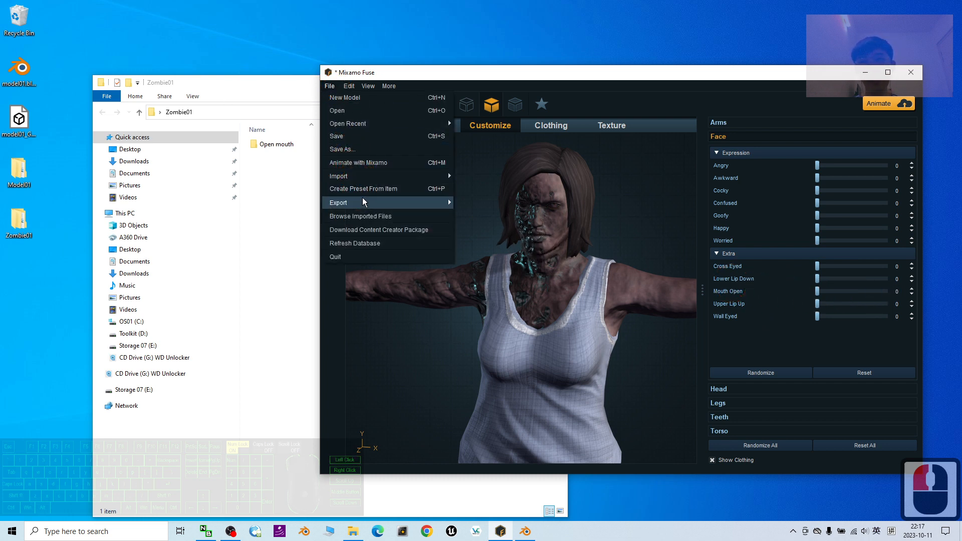
pyautogui.moveTo(365, 201)
pyautogui.click(506, 201)
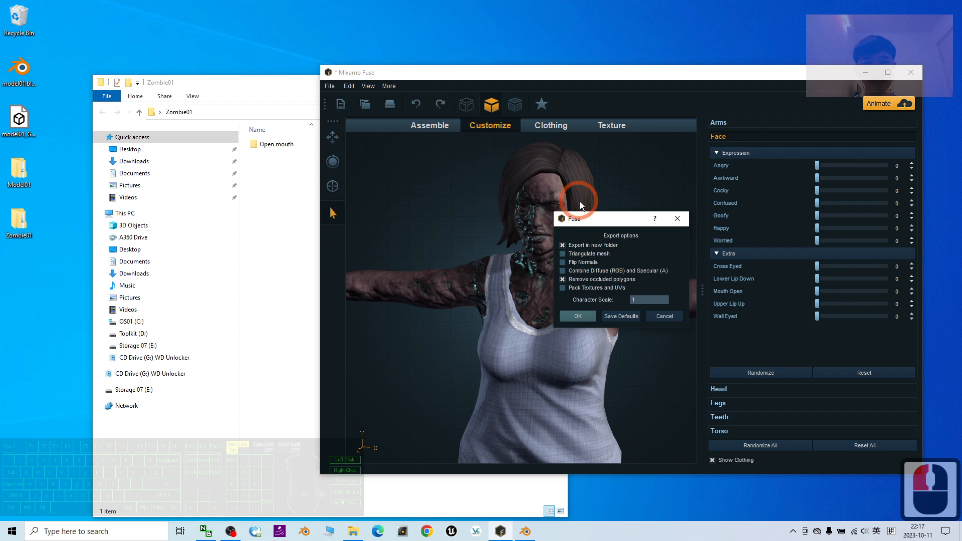
pyautogui.moveTo(581, 217); pyautogui.dragTo(513, 205)
pyautogui.click(509, 304)
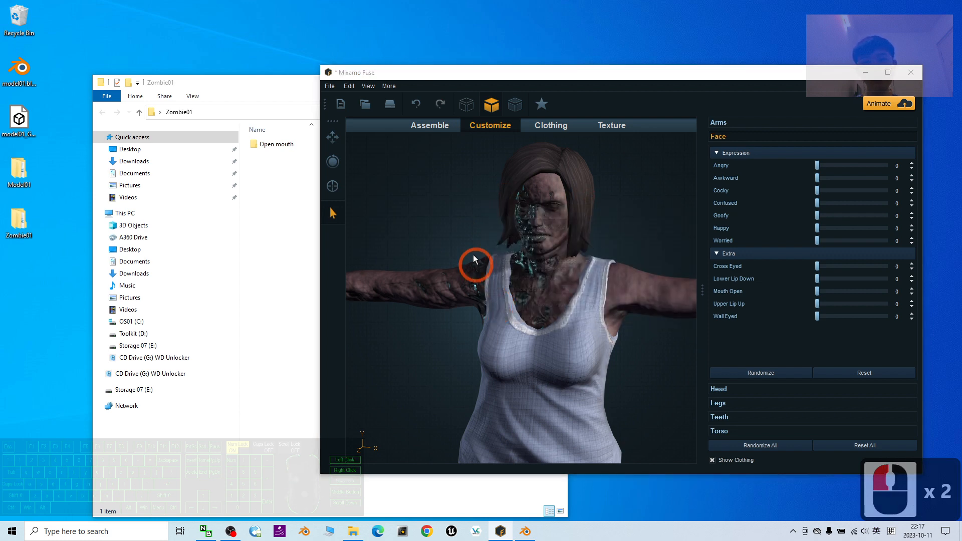
# Step: Save the closed-mouth OBJ in the Zombie01 folder under the name zombie01
pyautogui.click(352, 325)
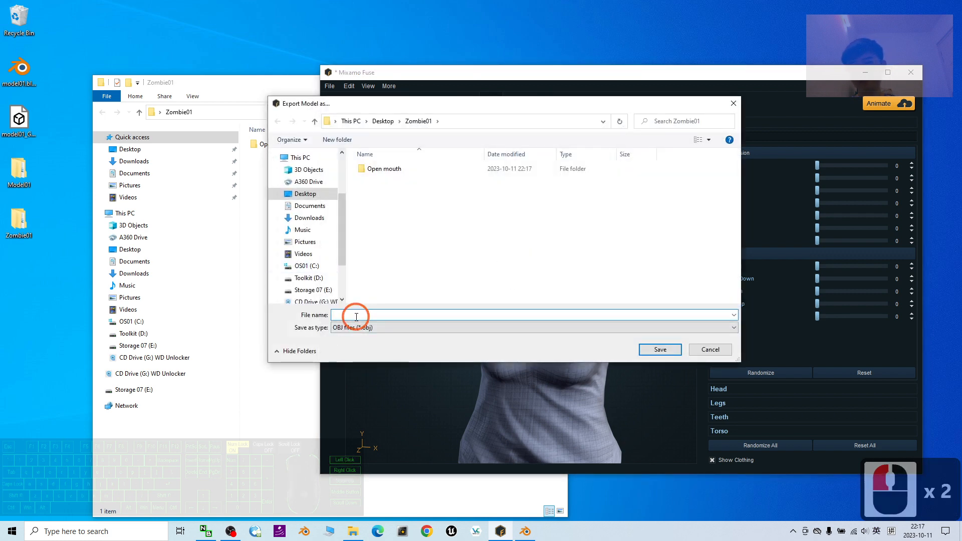
pyautogui.click(352, 324)
pyautogui.click(350, 315)
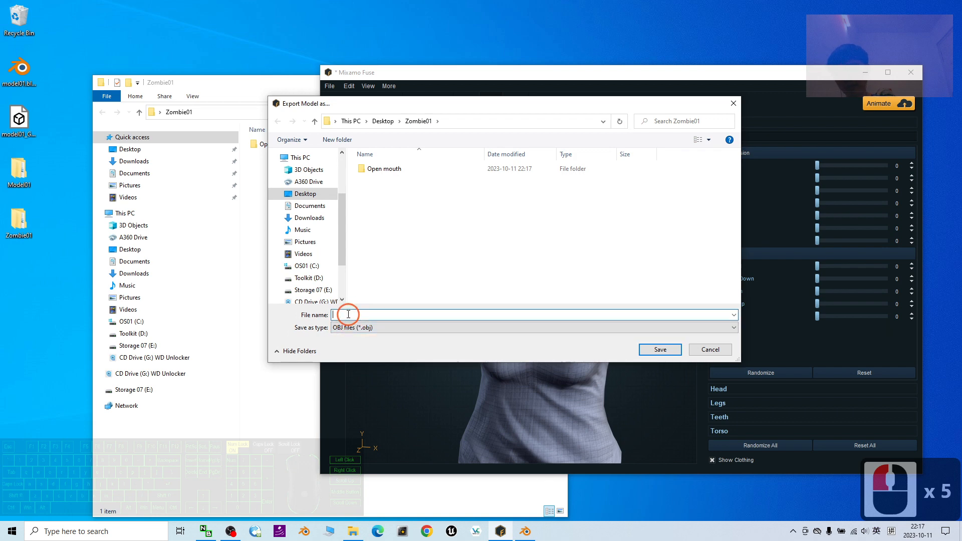
pyautogui.write('zombine')
pyautogui.press('BackSpace')
pyautogui.press('BackSpace')
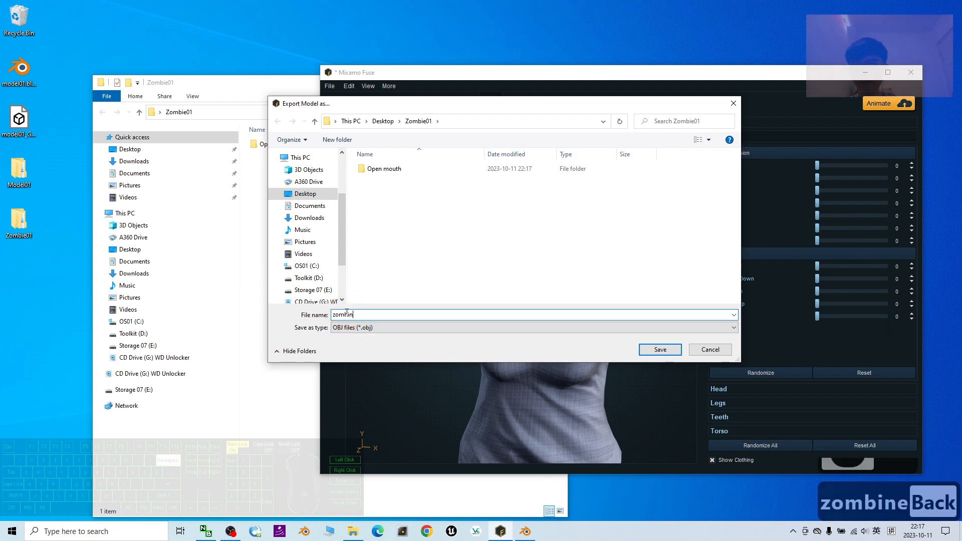
pyautogui.write('e01')
pyautogui.press('Return')
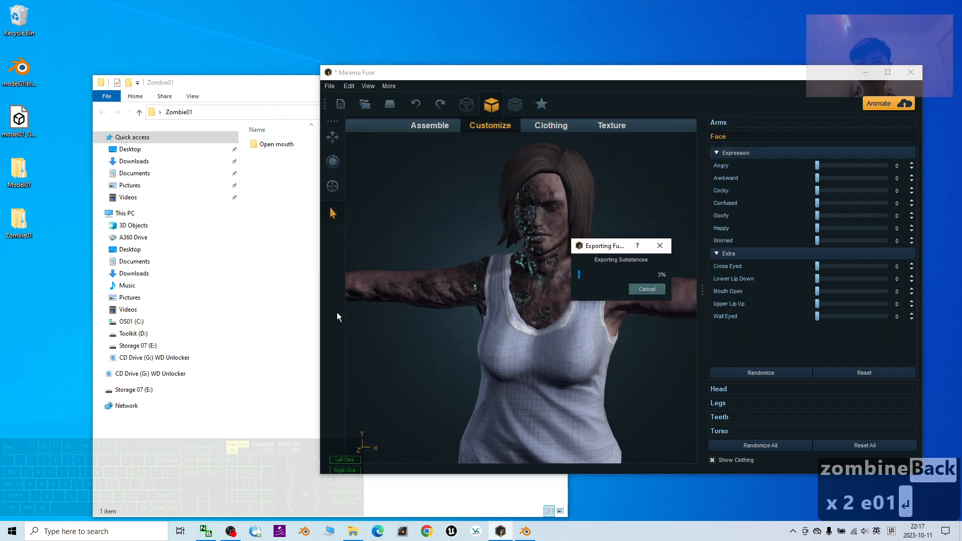
# Step: Open the exported zombie01 folder to check its model and texture files, and switch to Blender
pyautogui.click(273, 155)
pyautogui.click(274, 157)
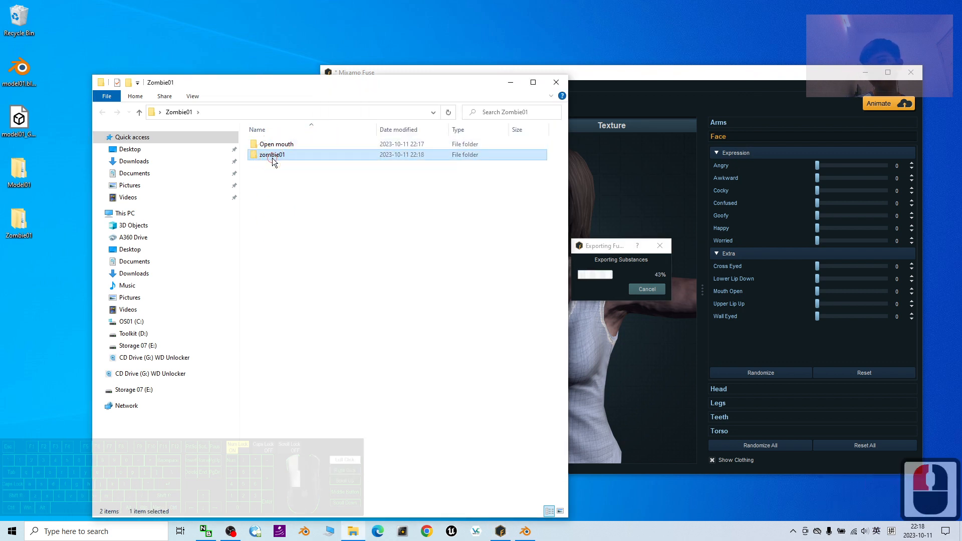
pyautogui.doubleClick(273, 156)
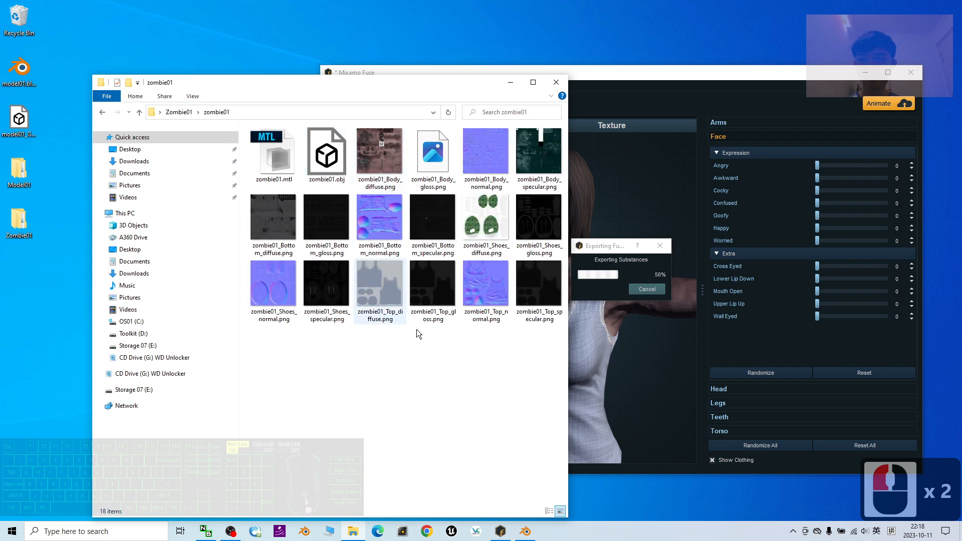
pyautogui.click(538, 531)
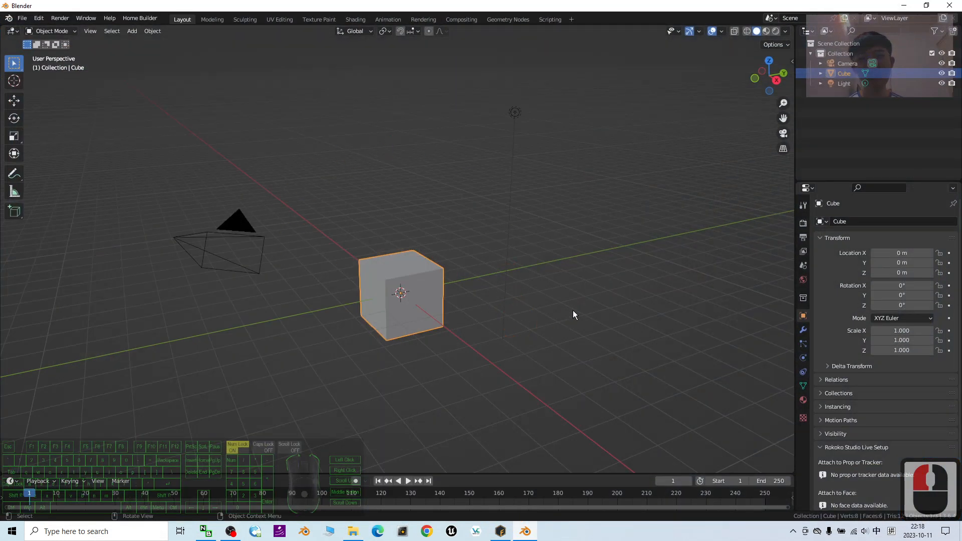
# Step: Delete the default cube, camera and light to empty the scene
pyautogui.click(574, 314)
pyautogui.click(623, 224)
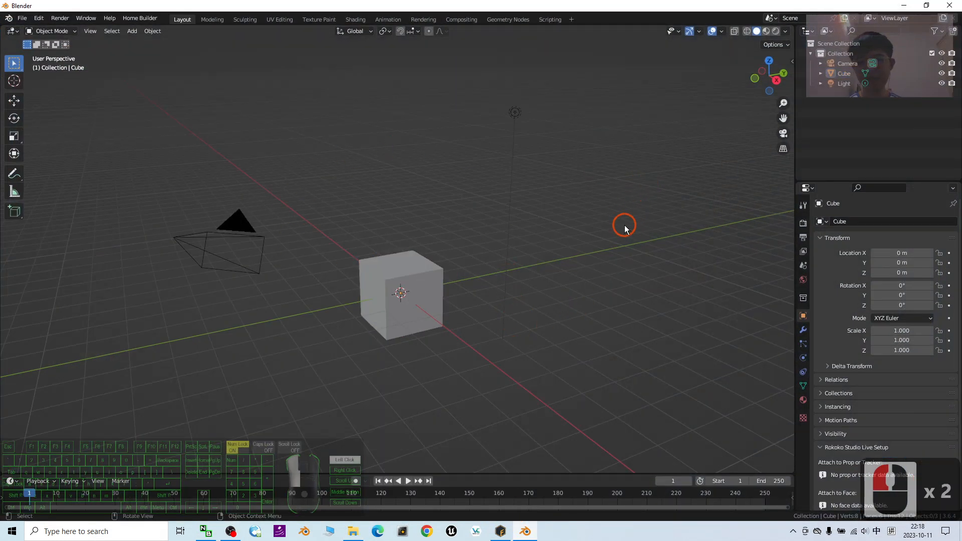
pyautogui.click(624, 227)
pyautogui.click(624, 228)
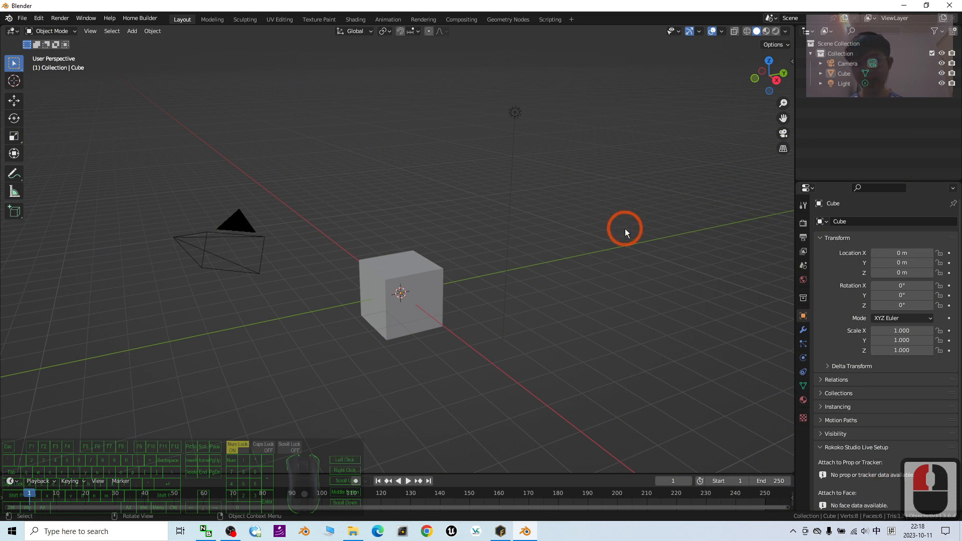
pyautogui.press('a')
pyautogui.press('Delete')
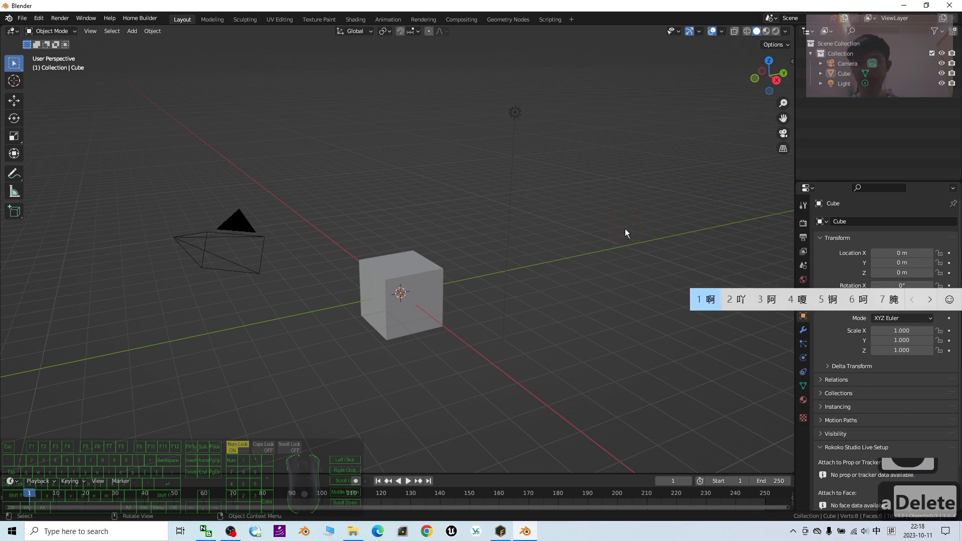
pyautogui.press('shift')
pyautogui.press('a')
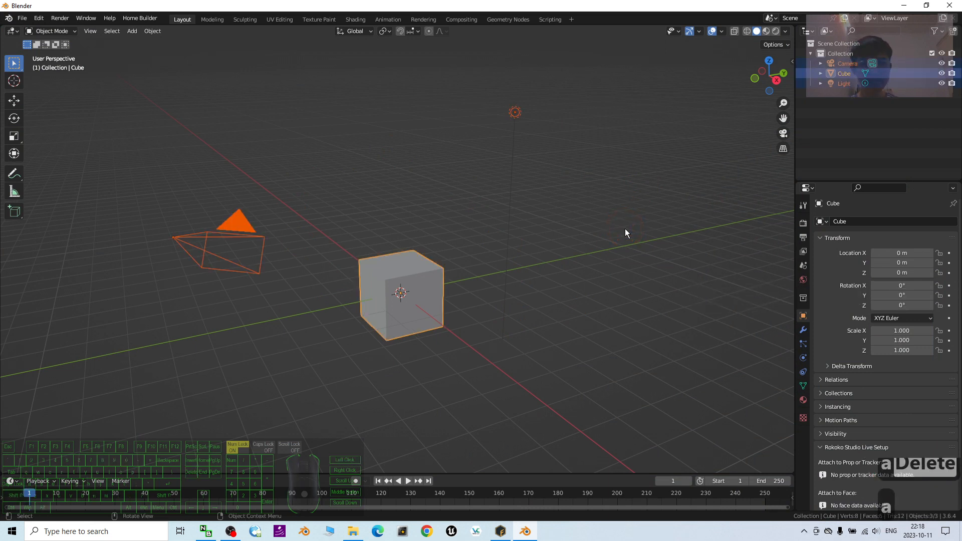
pyautogui.press('Delete')
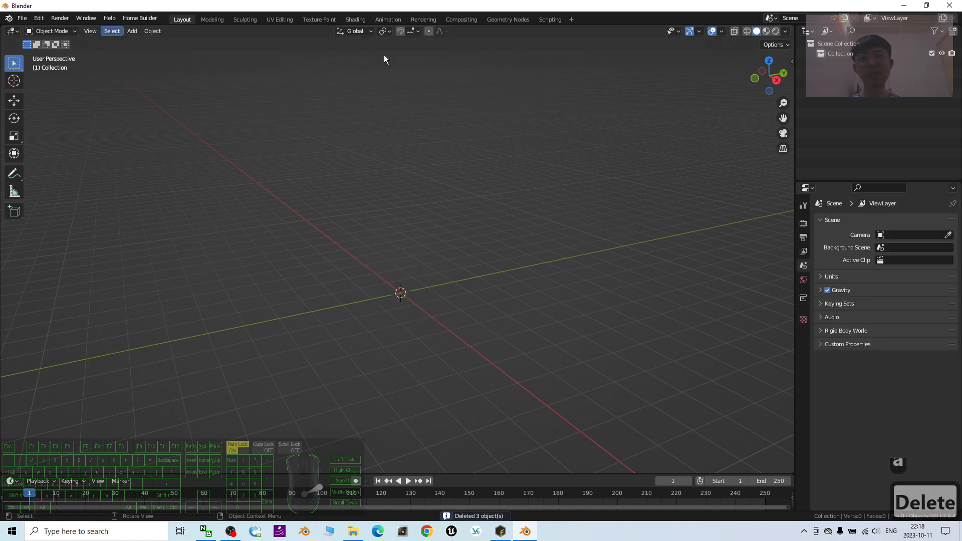
# Step: Import the closed-mouth model zombie01.obj as Wavefront OBJ from the zombie01 folder inside the desktop's Zombie01 folder
pyautogui.click(20, 19)
pyautogui.click(50, 155)
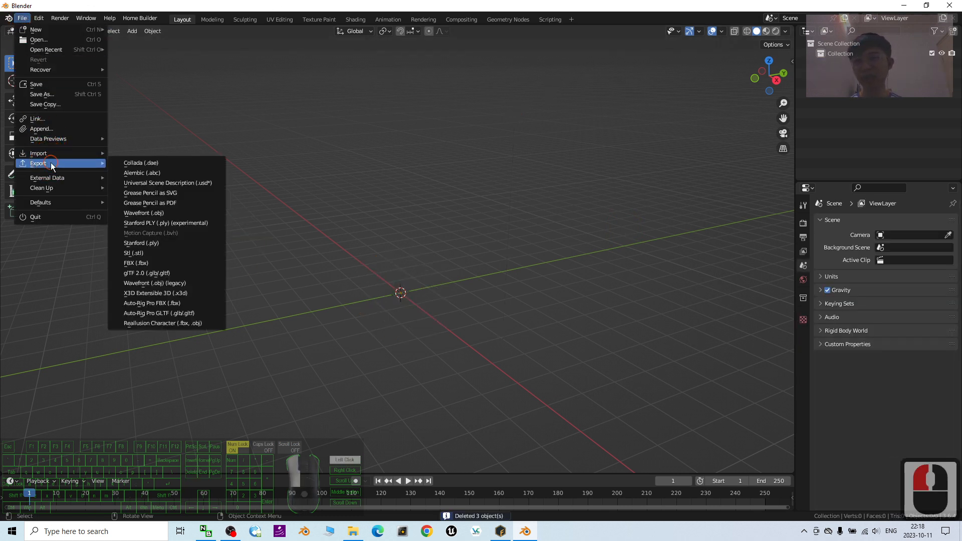
pyautogui.click(52, 157)
pyautogui.click(52, 157)
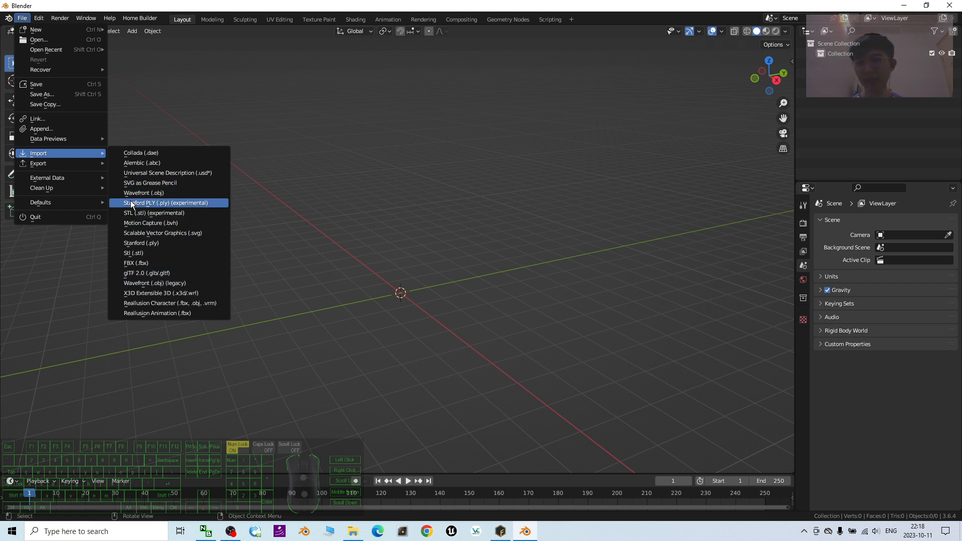
pyautogui.click(166, 196)
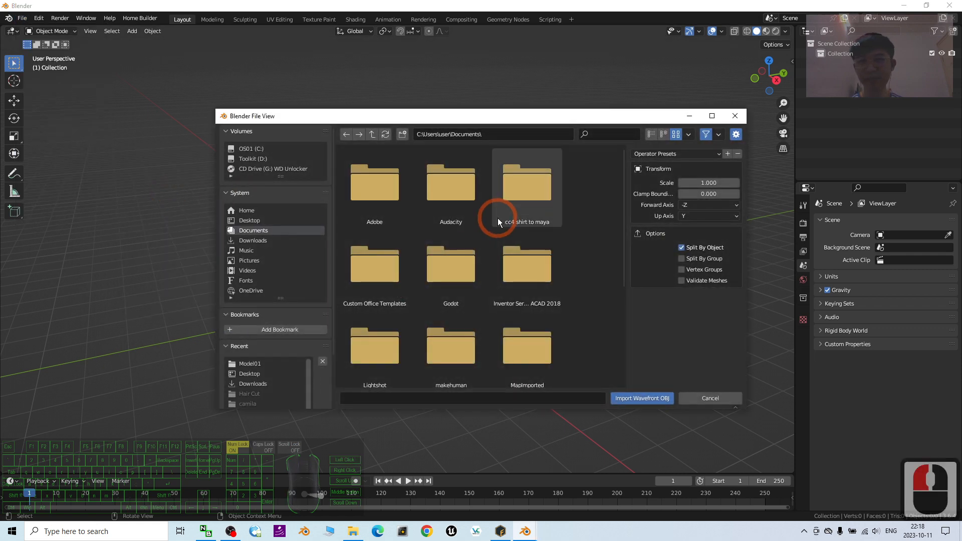
pyautogui.click(273, 221)
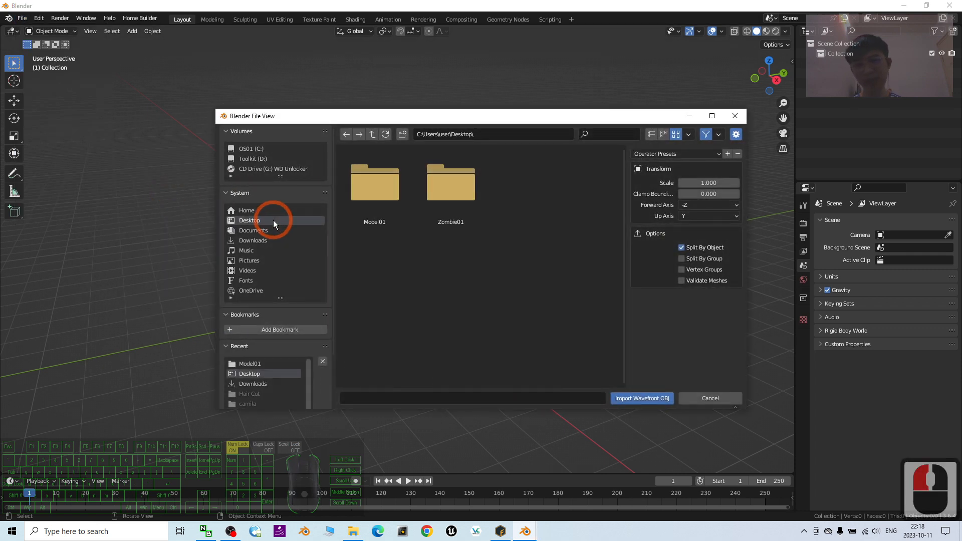
pyautogui.doubleClick(464, 189)
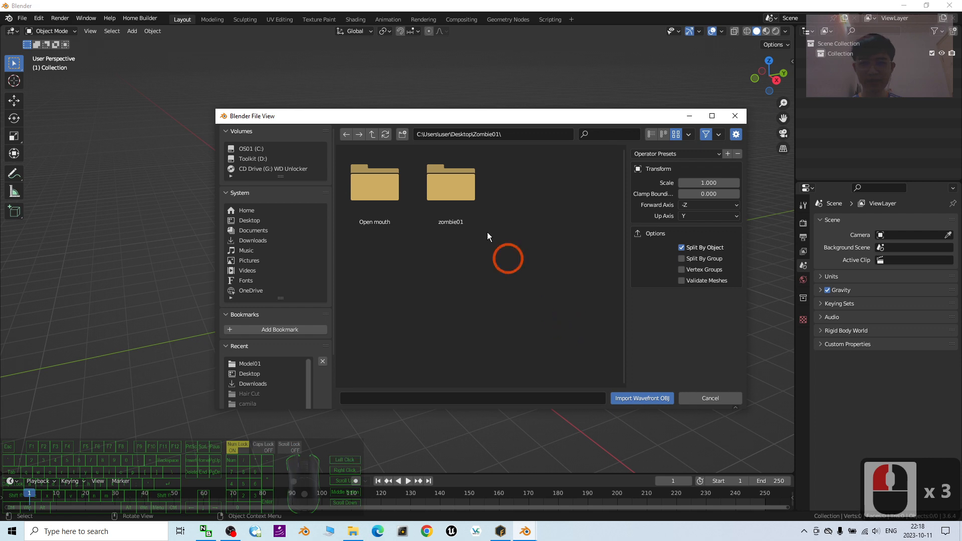
pyautogui.doubleClick(470, 179)
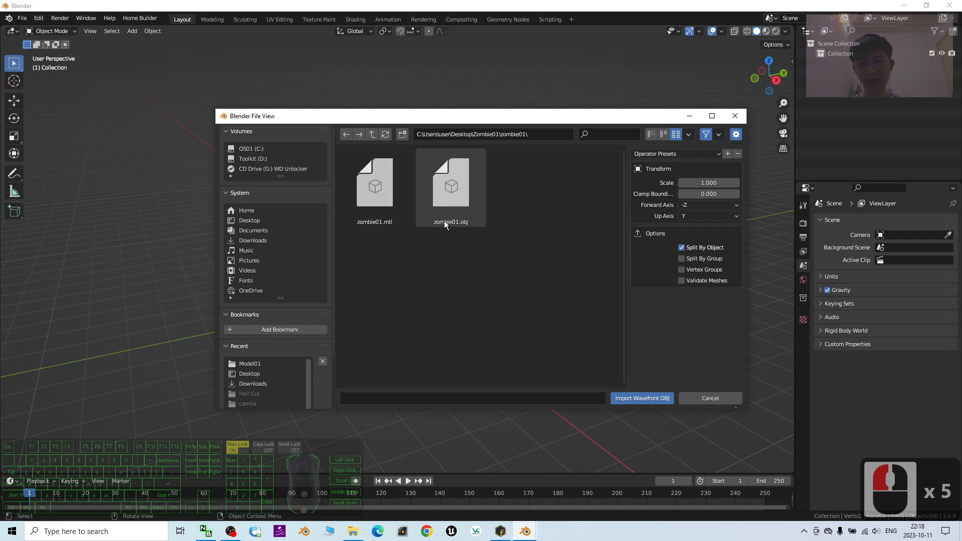
pyautogui.doubleClick(455, 195)
pyautogui.scroll(-14, 456, 197)
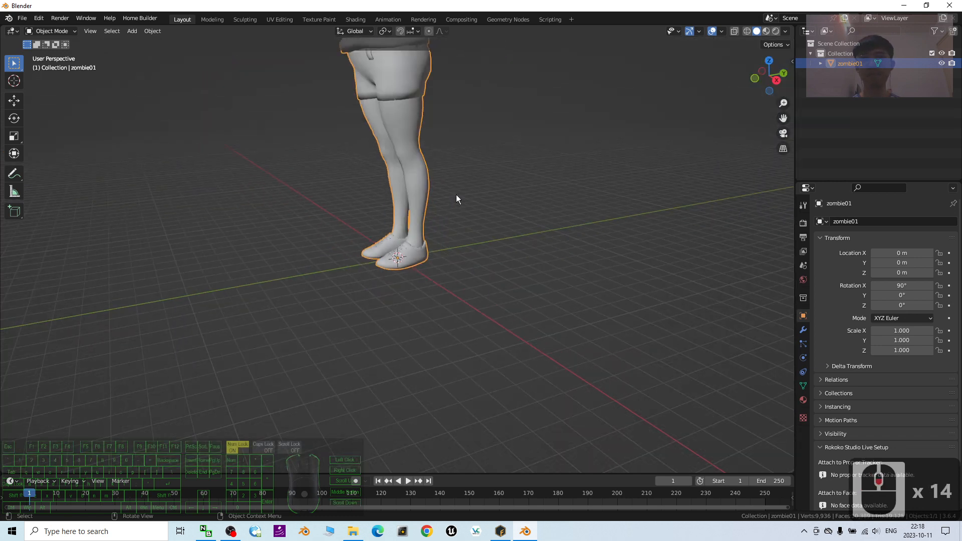
pyautogui.scroll(-5, 478, 201)
pyautogui.moveTo(472, 259); pyautogui.dragTo(459, 217, button='middle')
pyautogui.scroll(2, 419, 236)
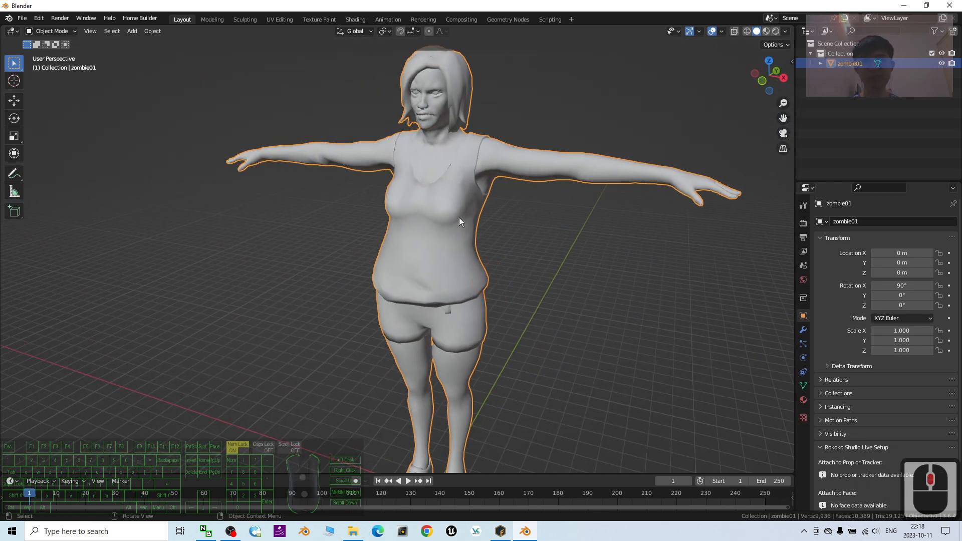
pyautogui.click(458, 217)
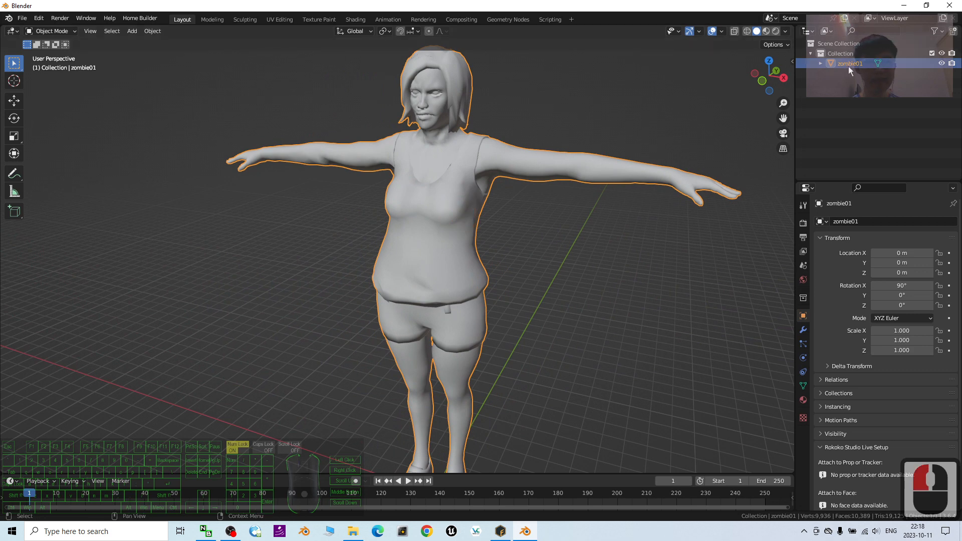
# Step: Import Open mouth.obj as Wavefront OBJ from the Open mouth folder inside Zombie01
pyautogui.click(23, 18)
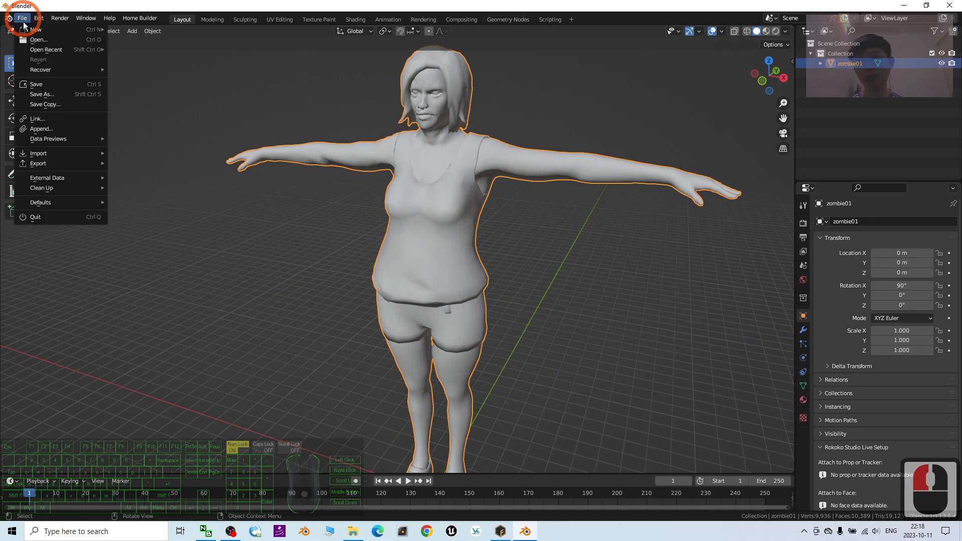
pyautogui.click(30, 154)
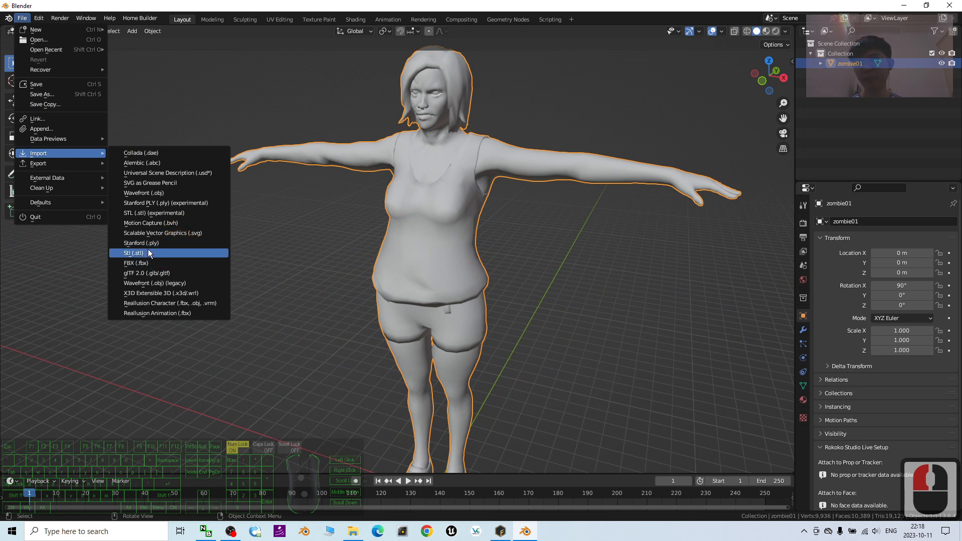
pyautogui.click(170, 194)
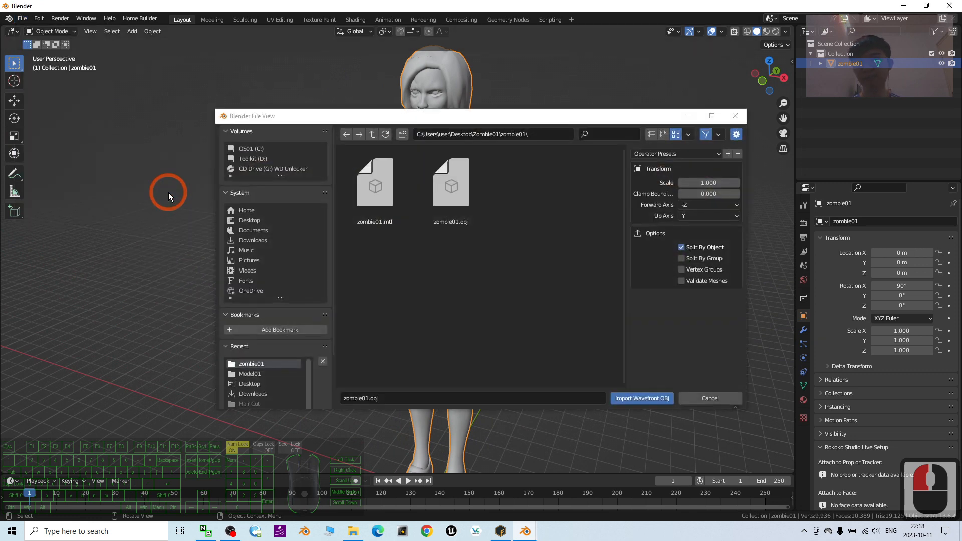
pyautogui.click(371, 134)
pyautogui.doubleClick(375, 198)
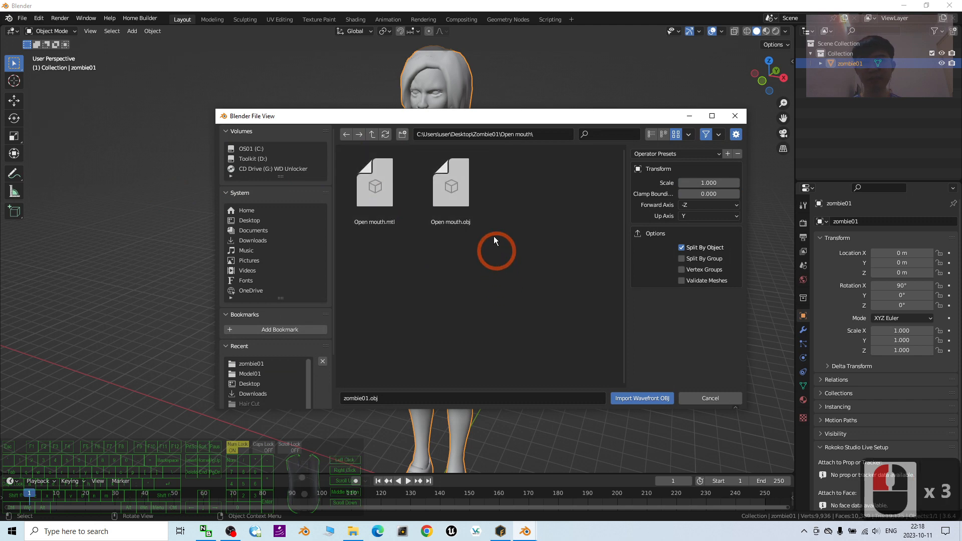
pyautogui.click(470, 187)
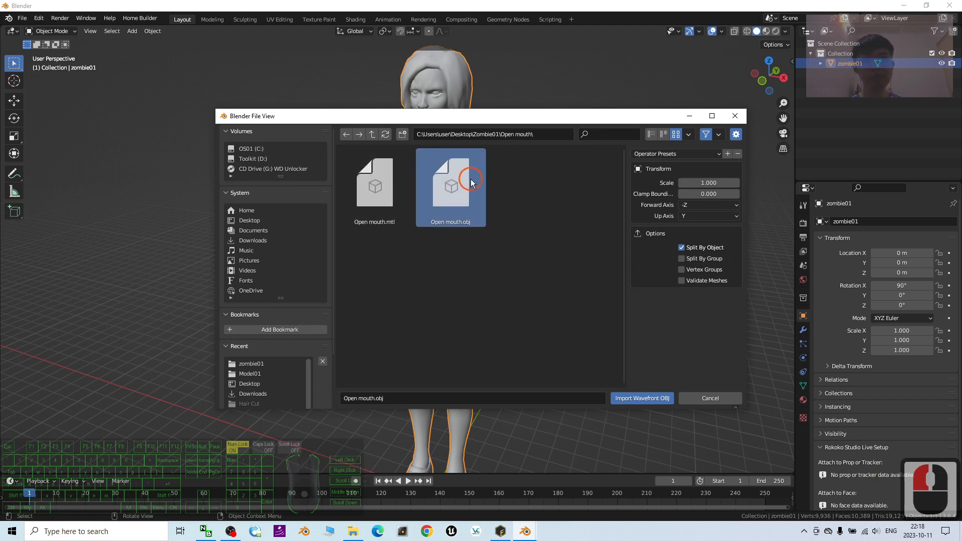
pyautogui.doubleClick(470, 181)
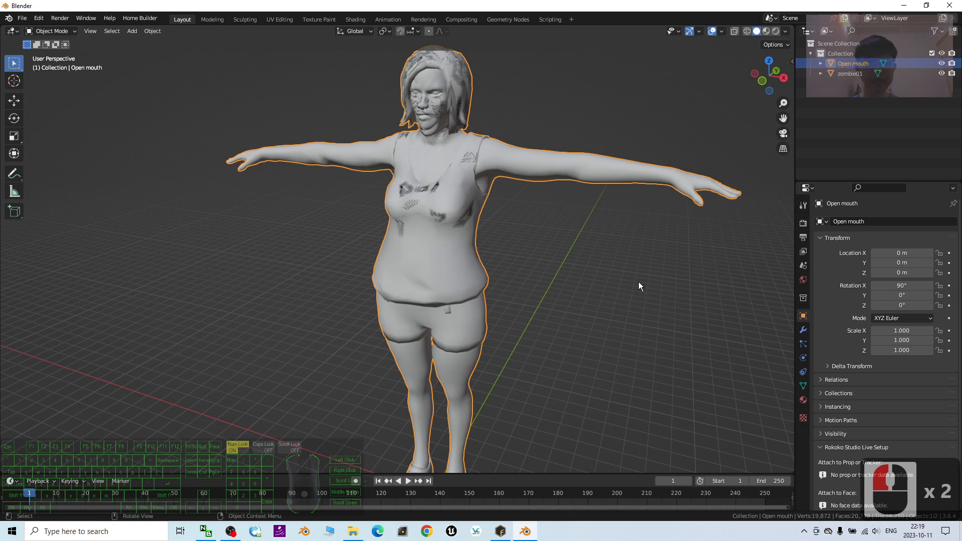
# Step: Join the Open mouth mesh into zombie01 as a shape key and remove the separate Open mouth object, trying out the key's value
pyautogui.click(874, 133)
pyautogui.click(851, 73)
pyautogui.click(859, 65)
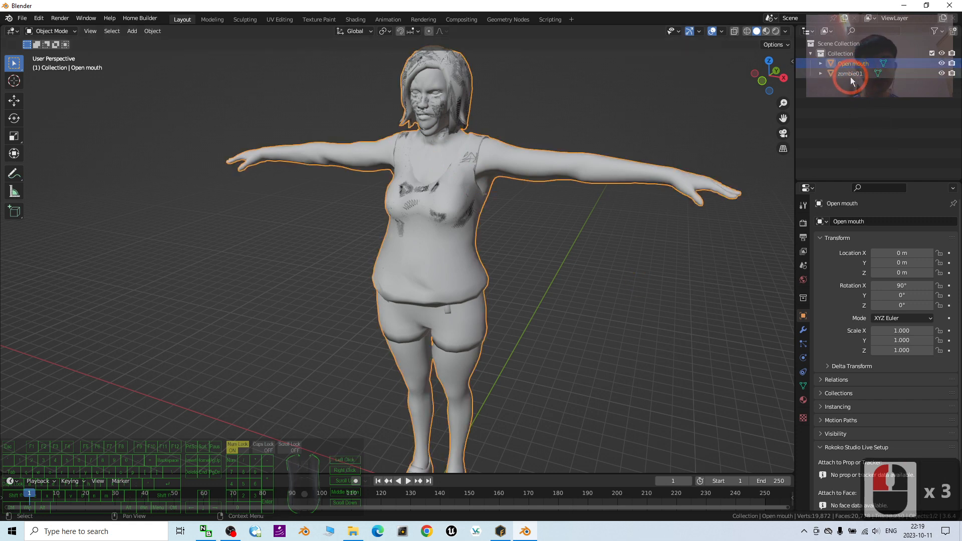
pyautogui.click(851, 76)
pyautogui.click(852, 66)
pyautogui.click(852, 74)
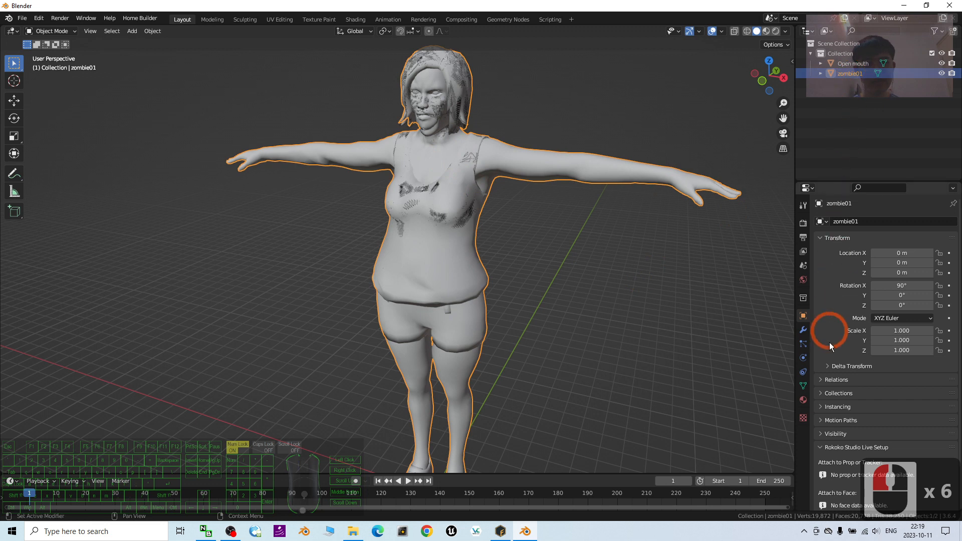
pyautogui.click(803, 385)
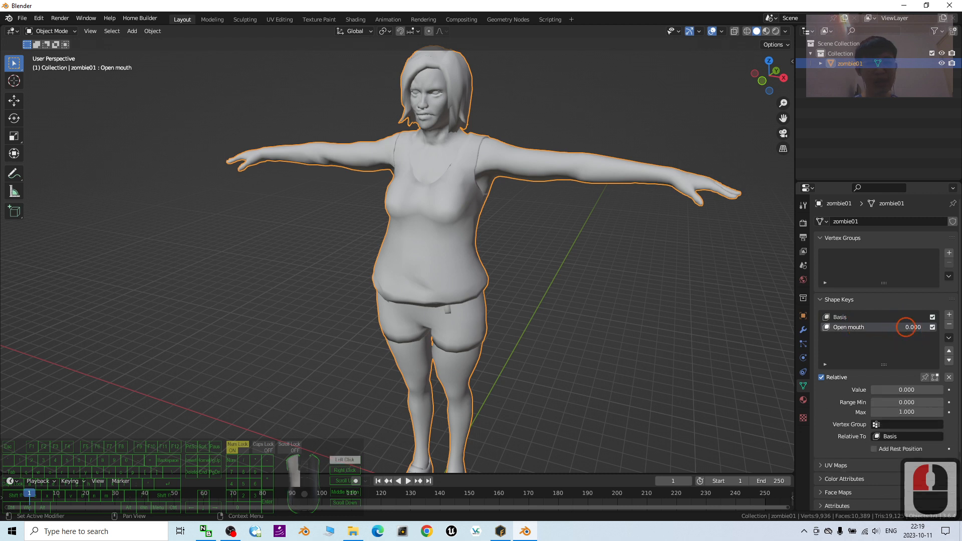
pyautogui.moveTo(904, 326); pyautogui.dragTo(937, 327)
pyautogui.hotkey('ctrl', 'z')
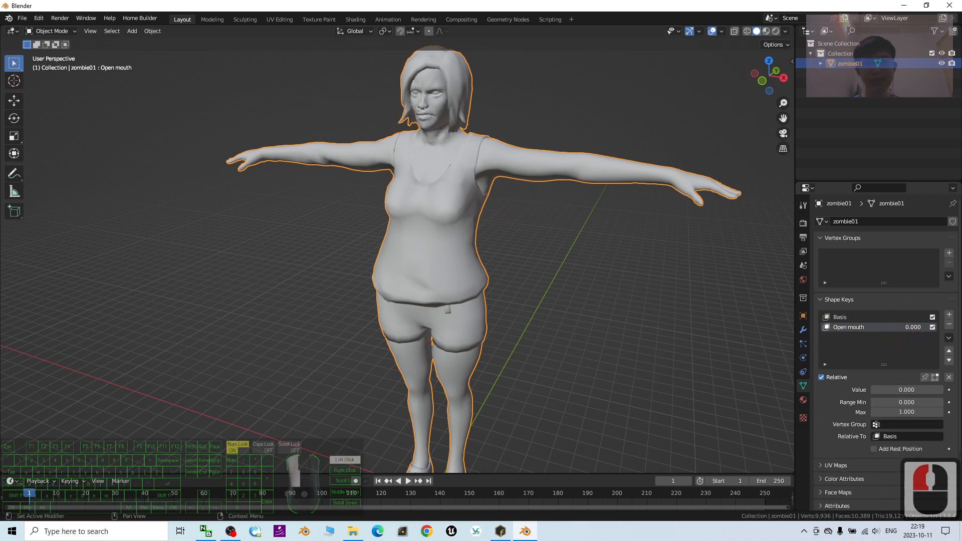
# Step: Switch the viewport to Material Preview shading and view the character's textures from different angles
pyautogui.click(767, 31)
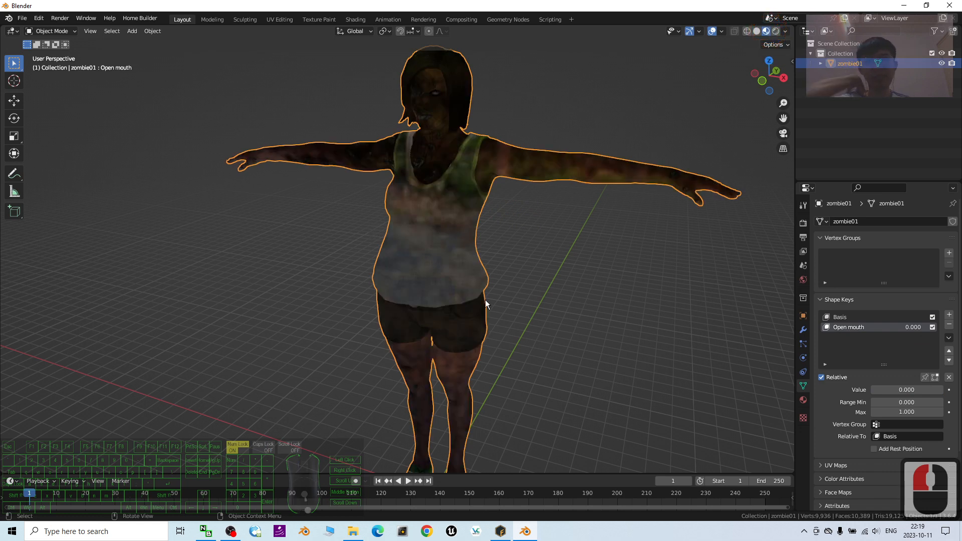
pyautogui.moveTo(485, 303); pyautogui.dragTo(557, 332, button='middle')
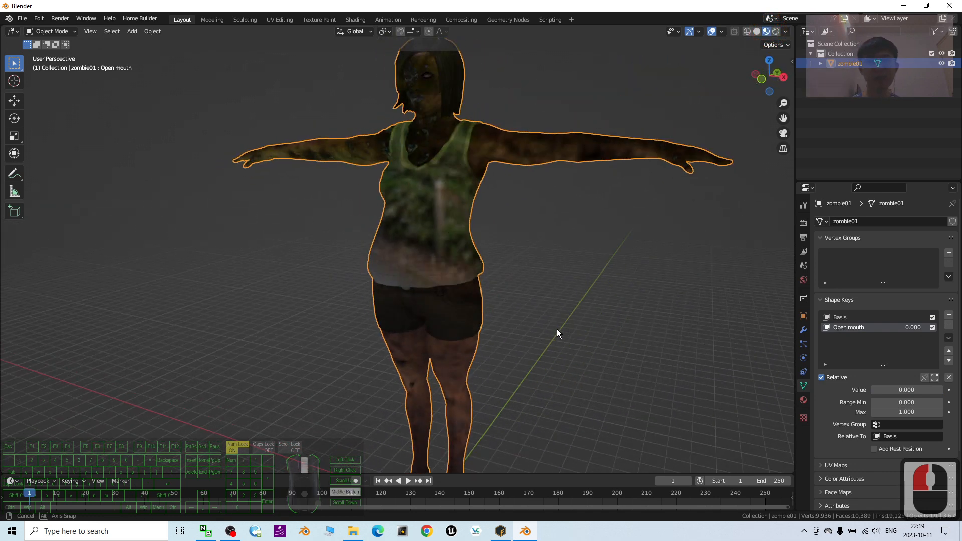
pyautogui.click(632, 260)
pyautogui.click(456, 231)
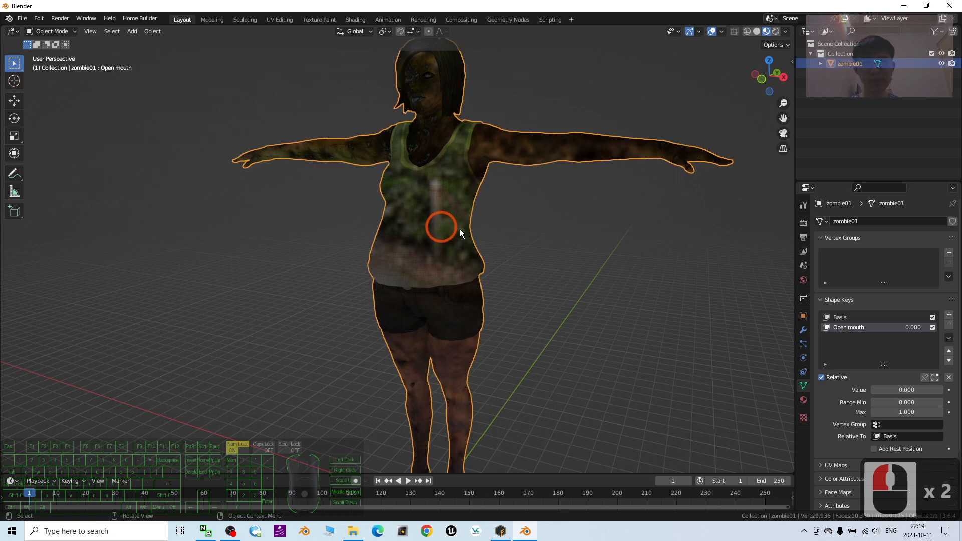
pyautogui.moveTo(459, 229); pyautogui.dragTo(584, 269, button='middle')
# Step: Set the Transmission of zombie01's Body material to 0
pyautogui.scroll(-5, 879, 344)
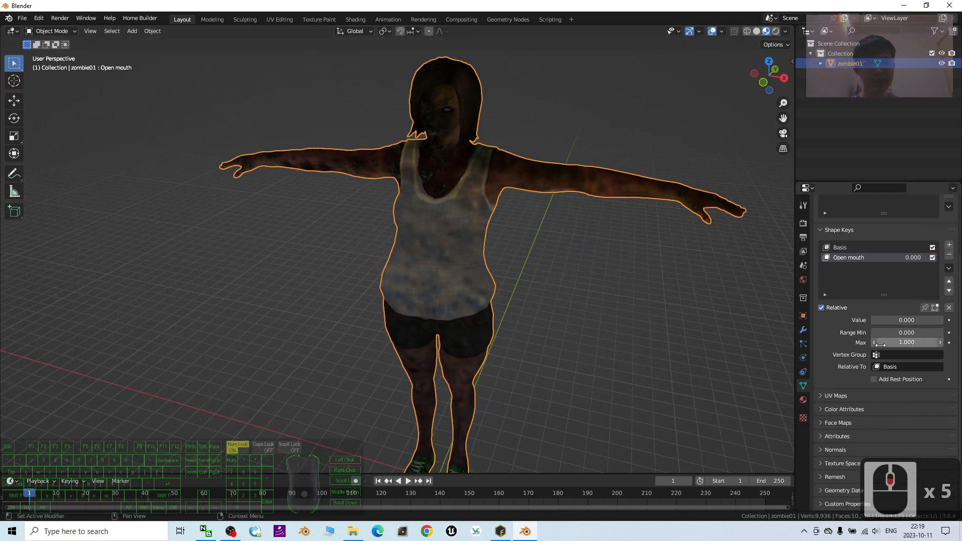
pyautogui.scroll(4, 880, 345)
pyautogui.click(803, 417)
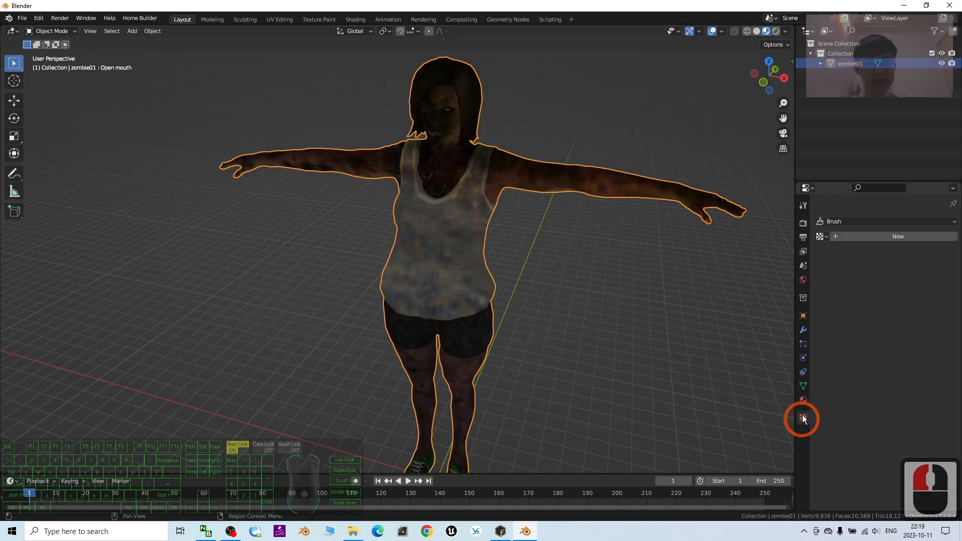
pyautogui.click(803, 399)
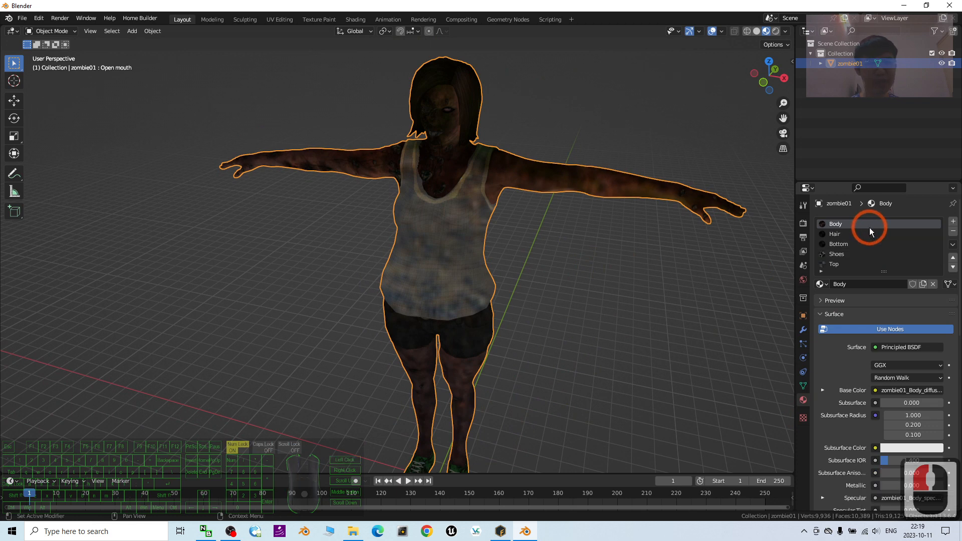
pyautogui.scroll(-11, 869, 227)
pyautogui.scroll(-2, 887, 393)
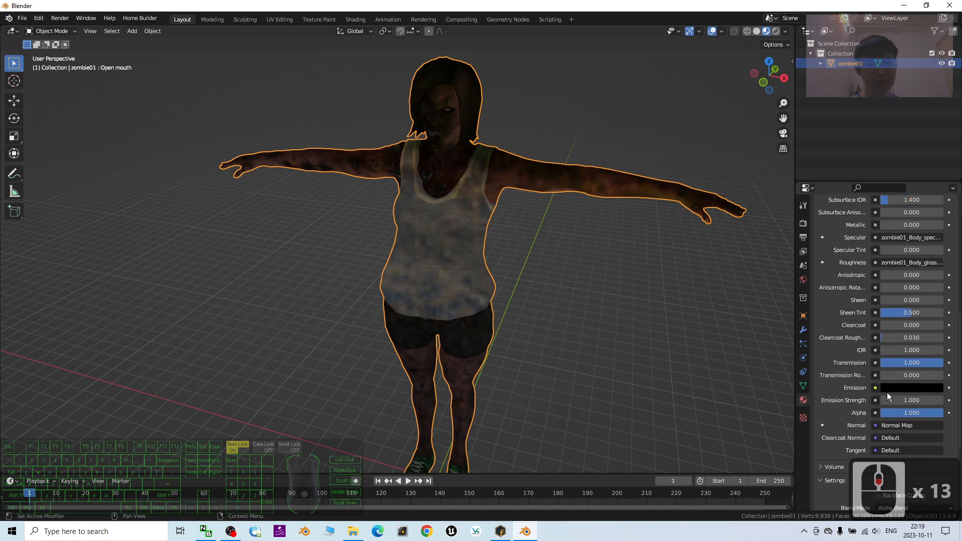
pyautogui.click(909, 363)
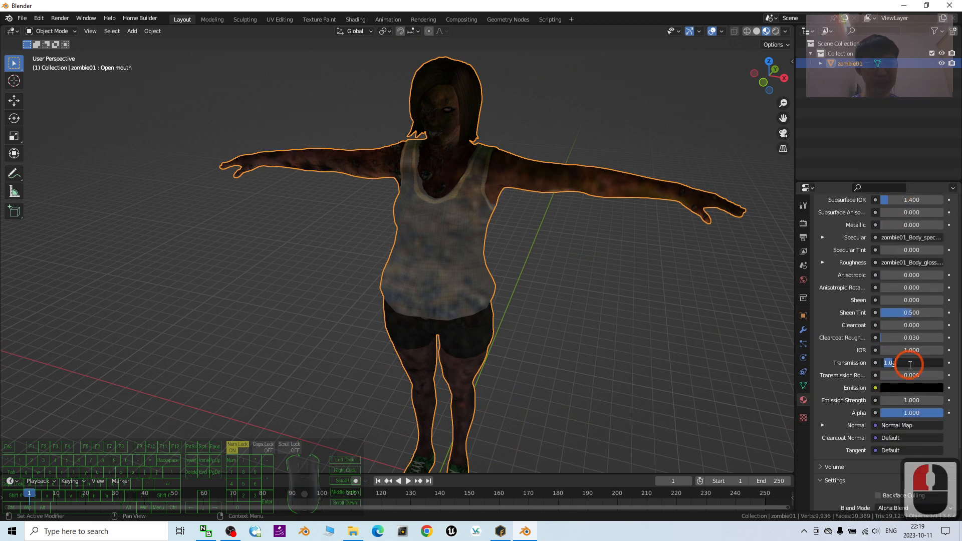
pyautogui.write('0')
pyautogui.press('Return')
# Step: Set the Transmission of zombie01's Hair material to 0
pyautogui.scroll(15, 910, 369)
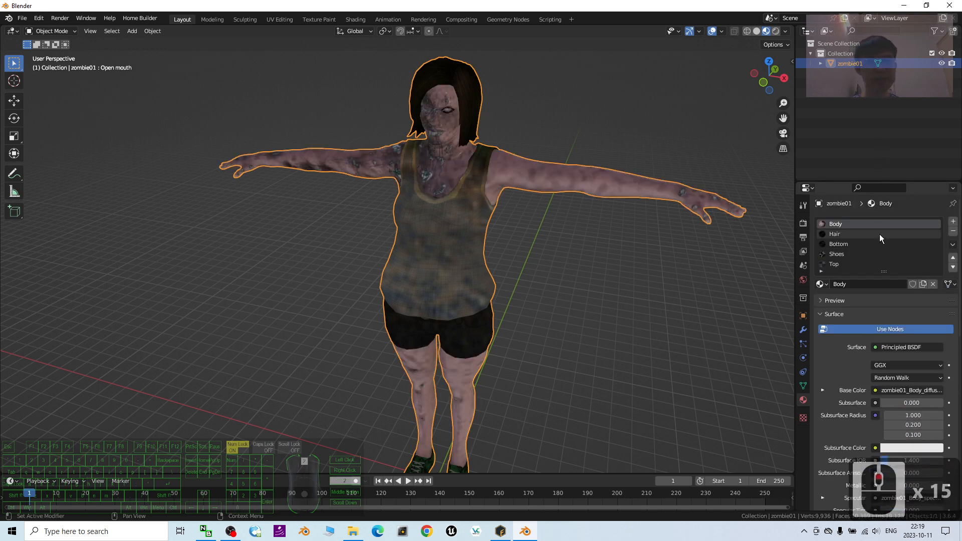
pyautogui.click(849, 235)
pyautogui.scroll(-13, 894, 305)
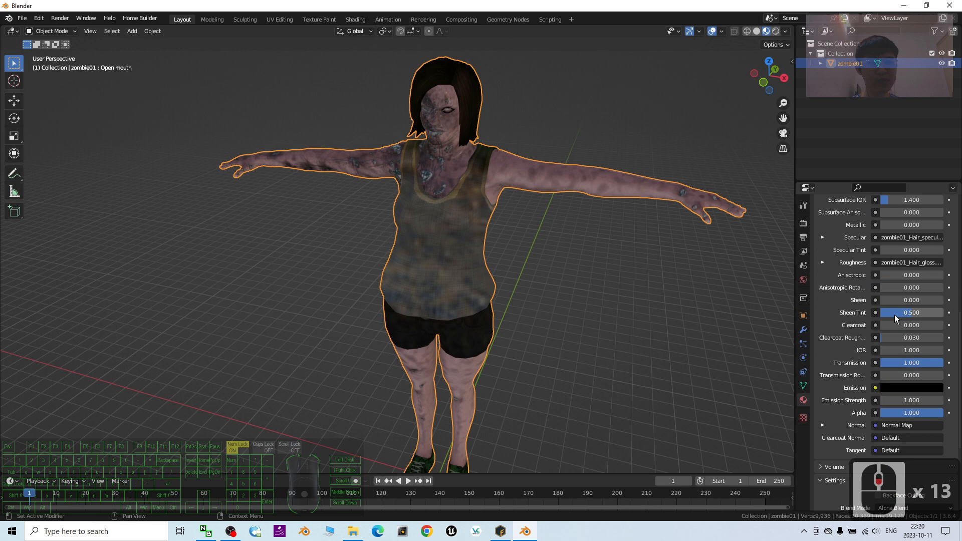
pyautogui.click(909, 363)
pyautogui.write('0')
pyautogui.press('Return')
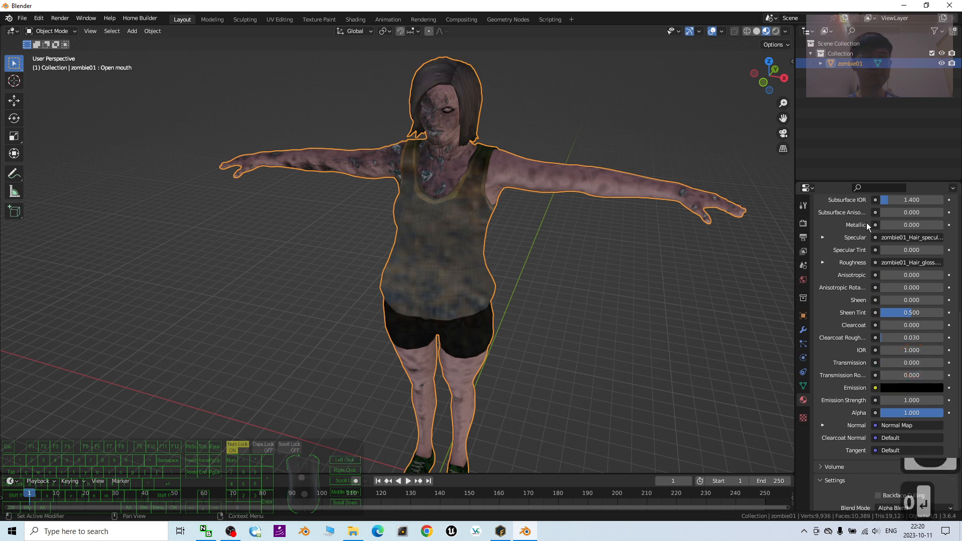
# Step: Set the Transmission of zombie01's Bottom material to 0
pyautogui.scroll(12, 902, 125)
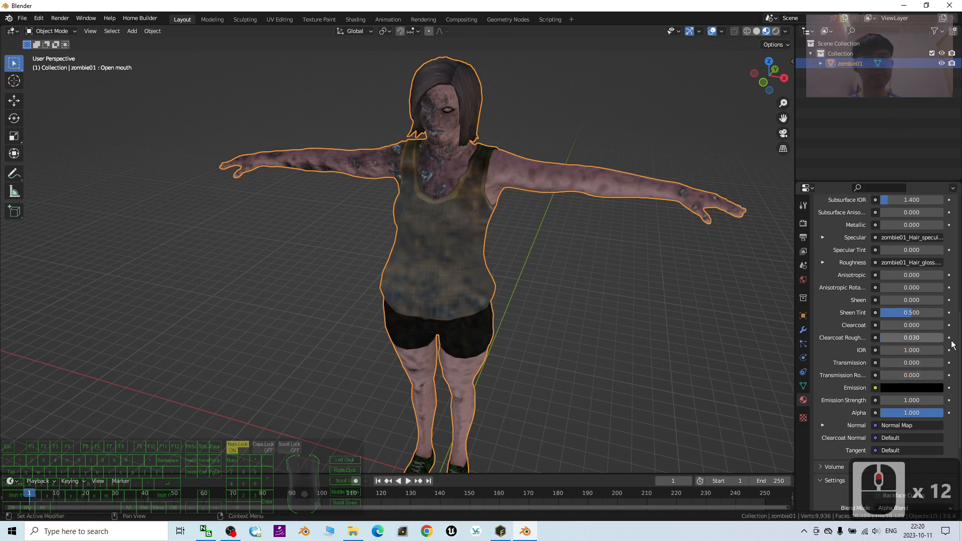
pyautogui.moveTo(958, 345); pyautogui.dragTo(958, 220)
pyautogui.click(871, 236)
pyautogui.click(911, 402)
pyautogui.write('0')
pyautogui.press('Return')
# Step: Set the Transmission of zombie01's Shoes material to 0
pyautogui.moveTo(958, 251); pyautogui.dragTo(952, 390)
pyautogui.click(845, 253)
pyautogui.click(910, 311)
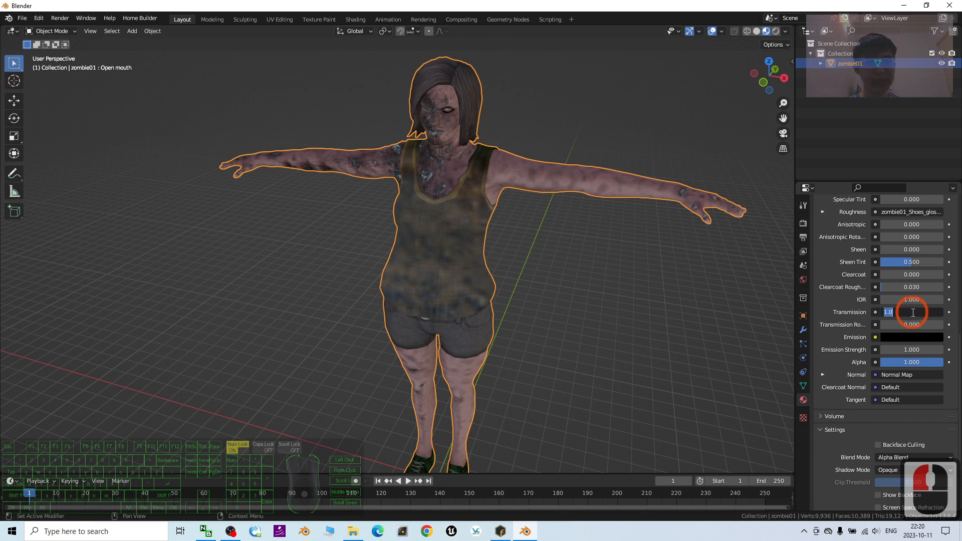
pyautogui.write('0')
pyautogui.press('Return')
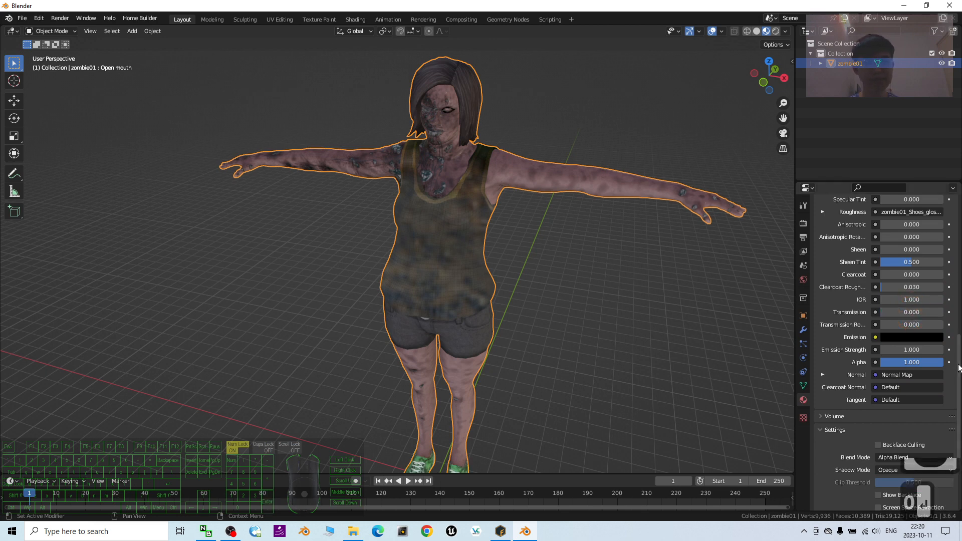
# Step: Set the Transmission of zombie01's Top material to 0
pyautogui.moveTo(958, 367); pyautogui.dragTo(953, 231)
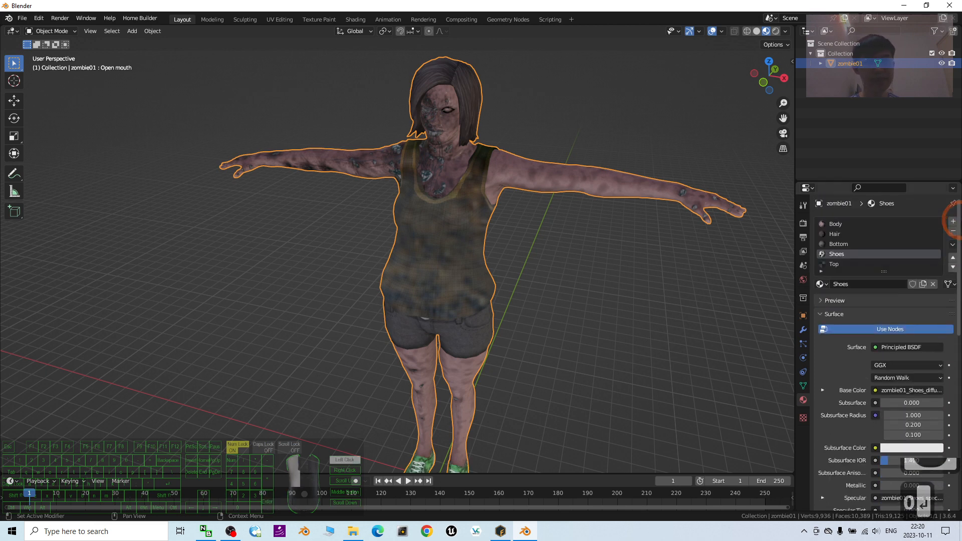
pyautogui.click(851, 266)
pyautogui.moveTo(956, 272); pyautogui.dragTo(957, 292)
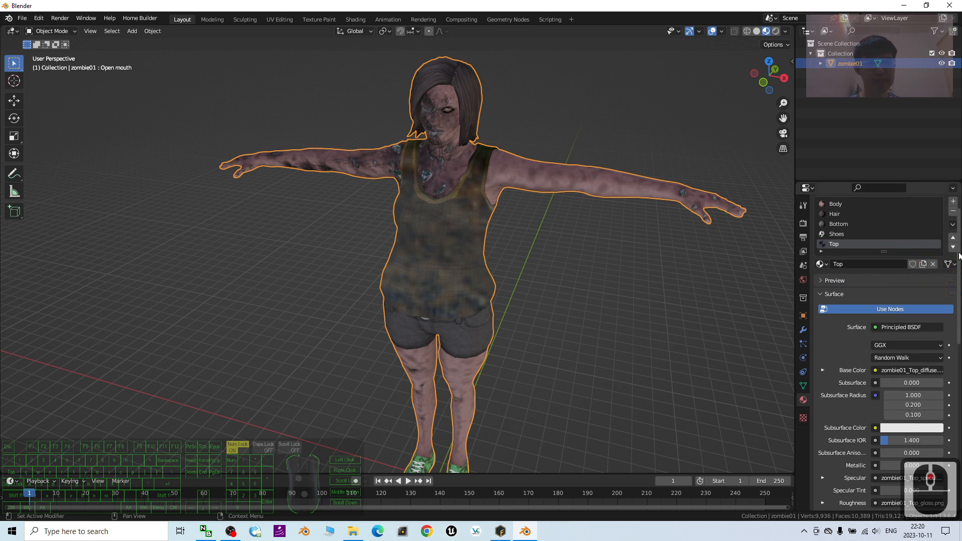
pyautogui.moveTo(958, 255); pyautogui.dragTo(957, 382)
pyautogui.doubleClick(904, 300)
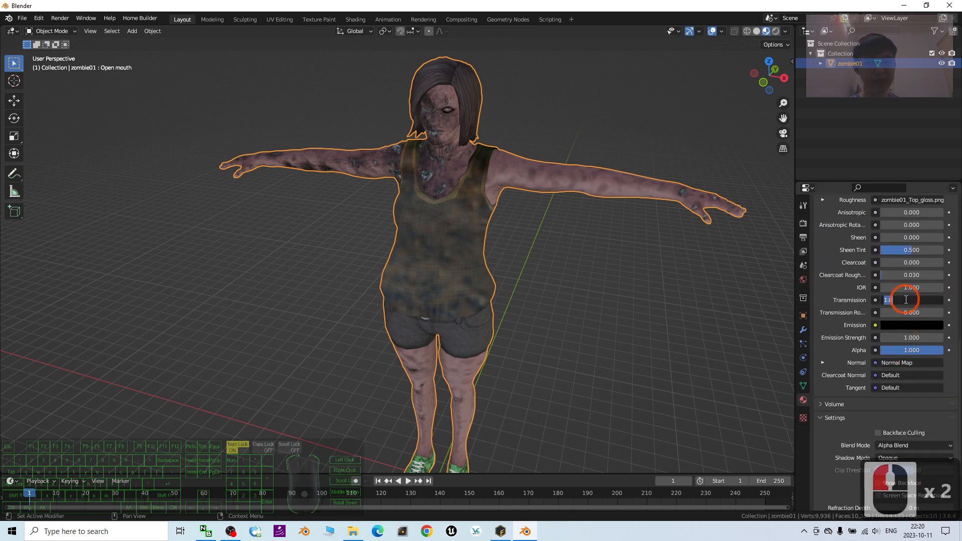
pyautogui.write('0')
pyautogui.press('Return')
# Step: Inspect the corrected materials on the character's face, top, legs and shoes, up close and from a distance
pyautogui.scroll(-3, 538, 292)
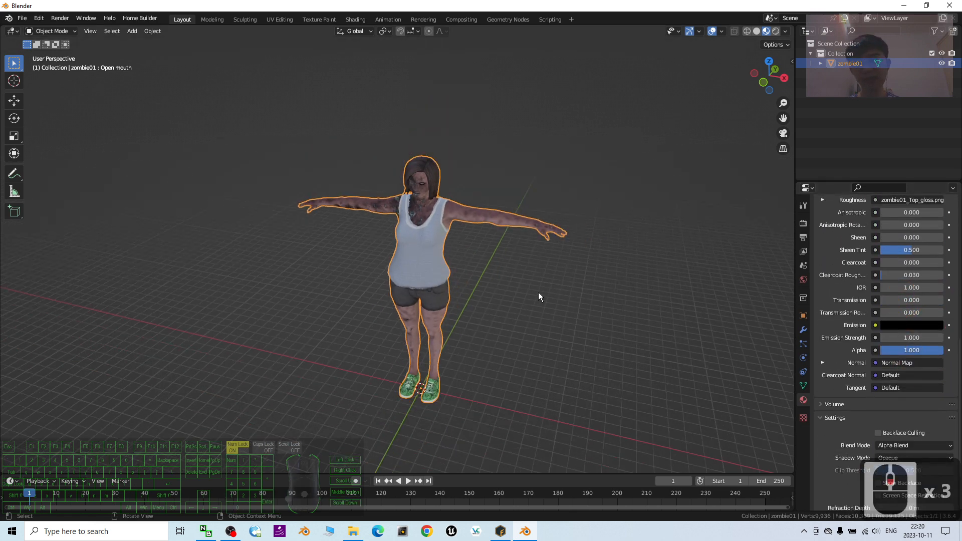
pyautogui.scroll(2, 539, 297)
pyautogui.scroll(3, 518, 150)
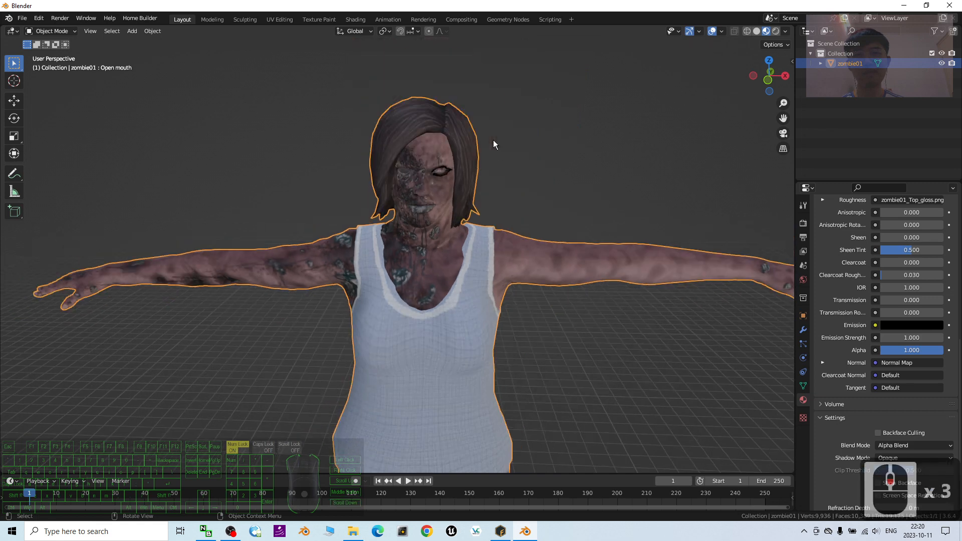
pyautogui.moveTo(557, 251); pyautogui.dragTo(532, 311, button='middle')
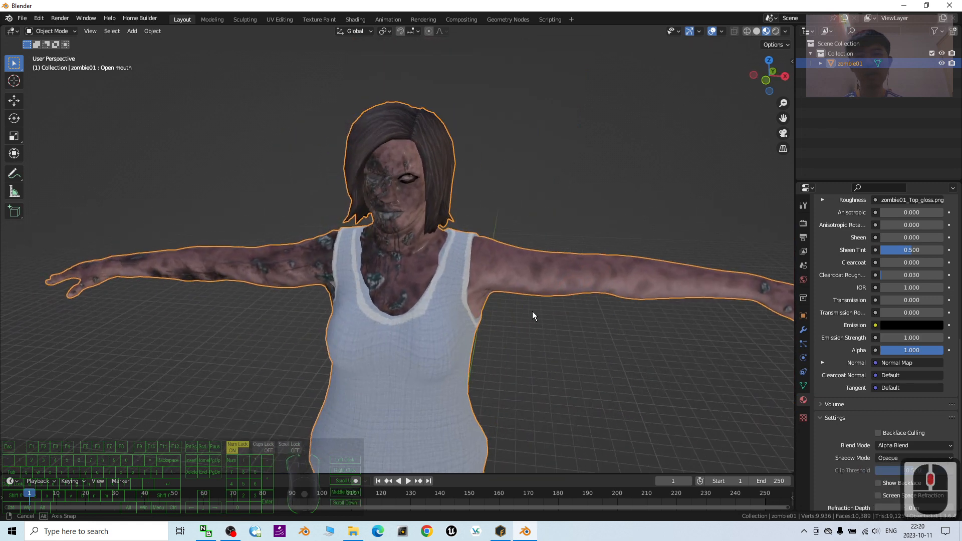
pyautogui.scroll(-5, 532, 311)
pyautogui.keyDown('shift'); pyautogui.moveTo(492, 349); pyautogui.dragTo(521, 206, button='middle'); pyautogui.keyUp('shift')
pyautogui.scroll(2, 521, 205)
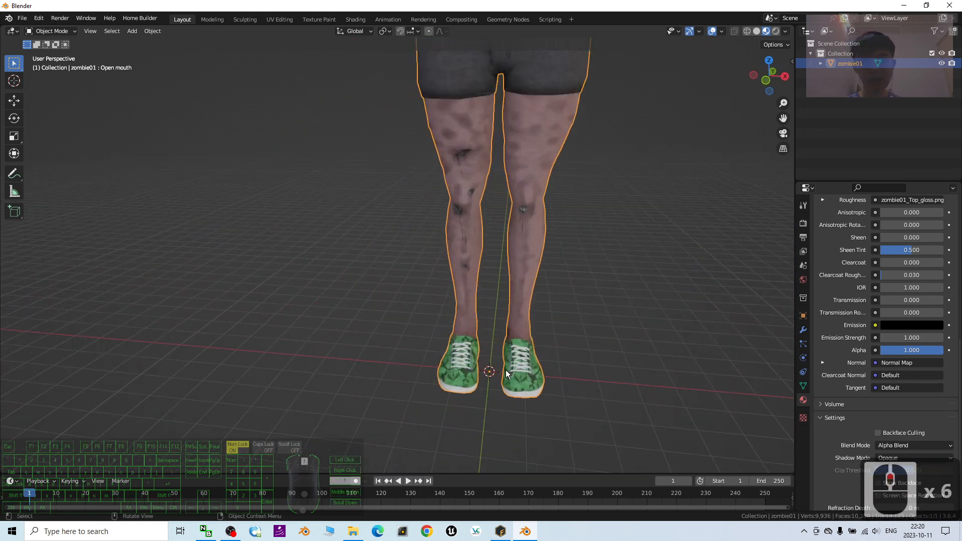
pyautogui.scroll(2, 618, 407)
pyautogui.keyDown('shift'); pyautogui.moveTo(618, 408); pyautogui.dragTo(487, 236, button='middle'); pyautogui.keyUp('shift')
pyautogui.scroll(15, 473, 267)
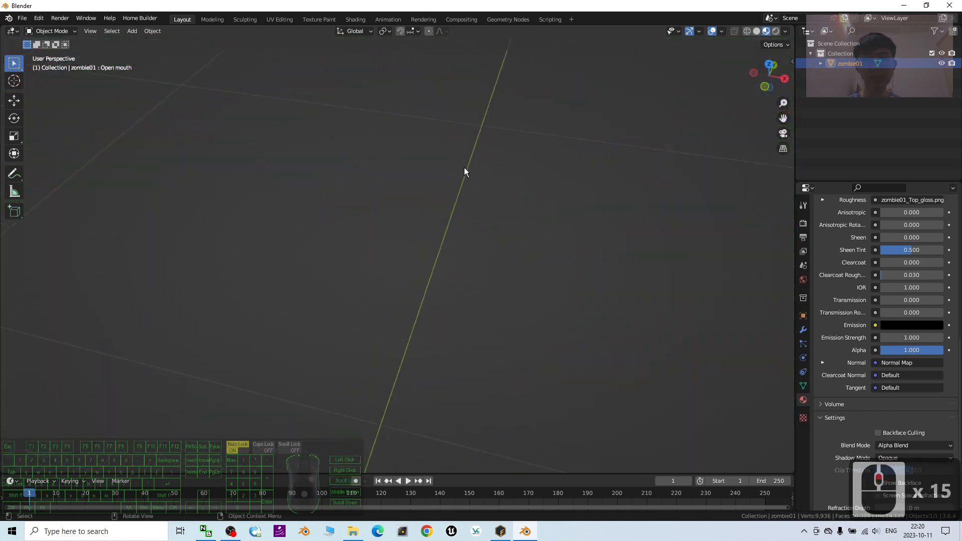
pyautogui.scroll(-4, 464, 167)
pyautogui.scroll(-3, 434, 178)
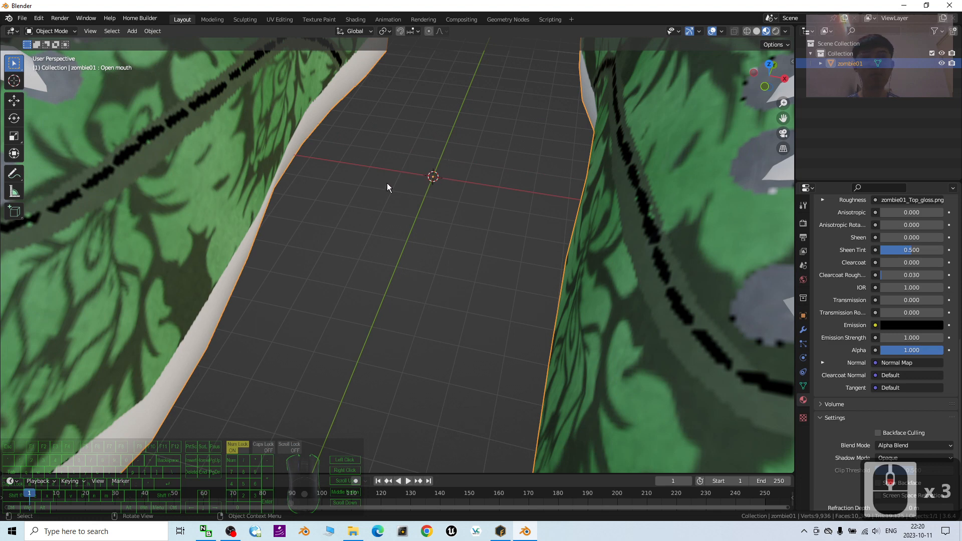
pyautogui.scroll(-15, 454, 201)
pyautogui.keyDown('shift'); pyautogui.moveTo(491, 195); pyautogui.dragTo(506, 245, button='middle'); pyautogui.keyUp('shift')
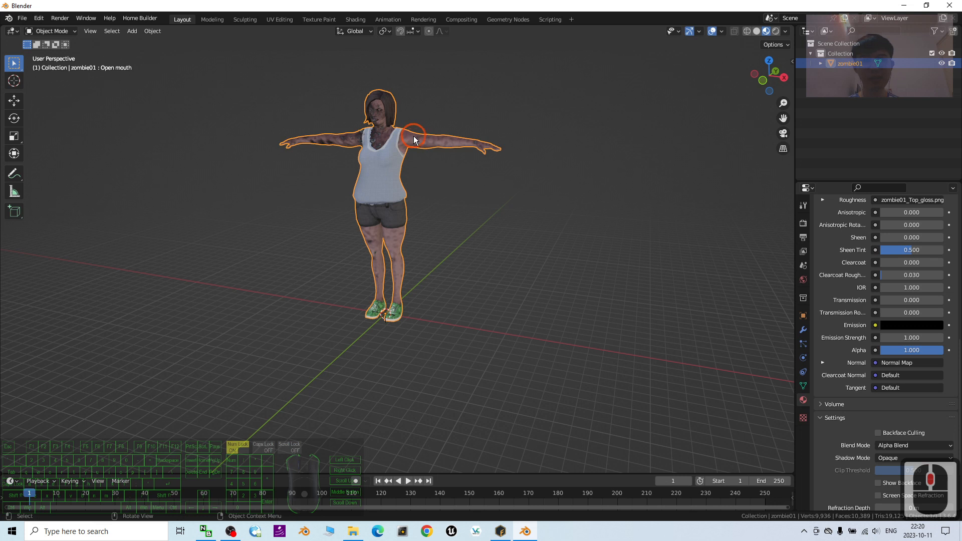
# Step: Set the scale of zombie01 to 0.01 on the X, Y and Z axes
pyautogui.click(804, 315)
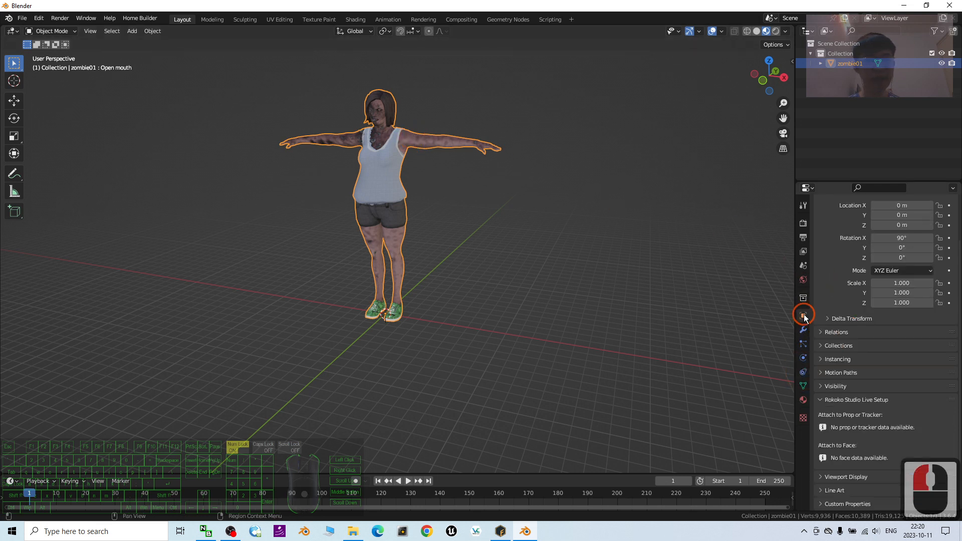
pyautogui.click(908, 284)
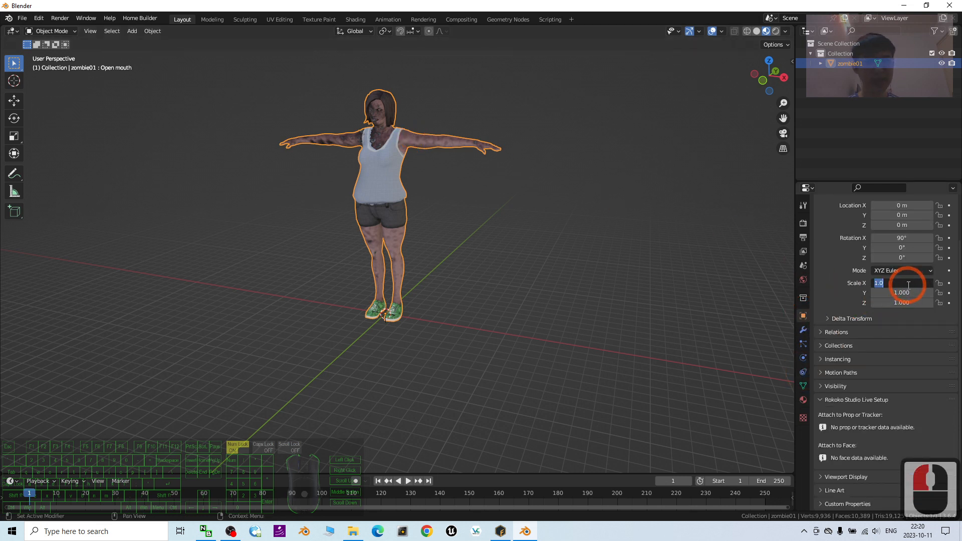
pyautogui.write('0.01')
pyautogui.press('Return')
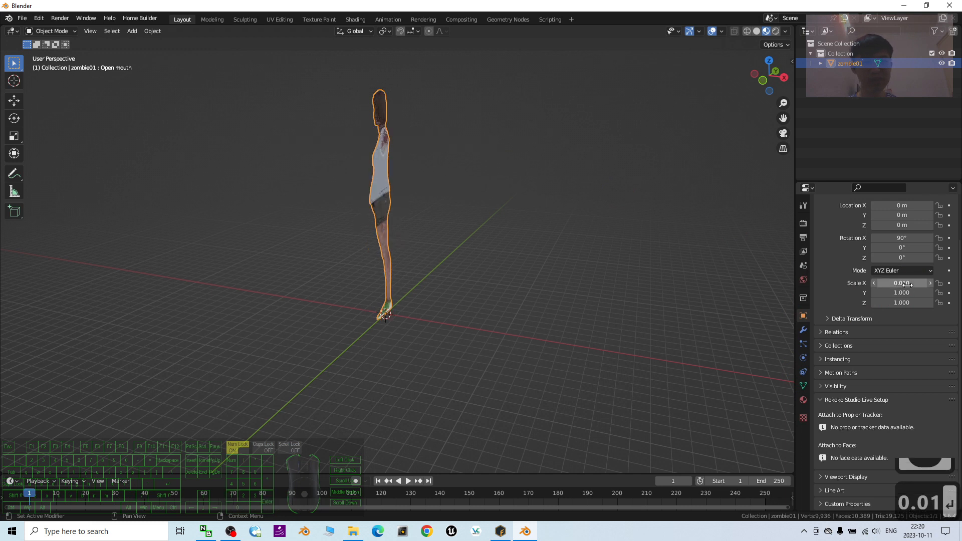
pyautogui.click(905, 293)
pyautogui.write('0.0')
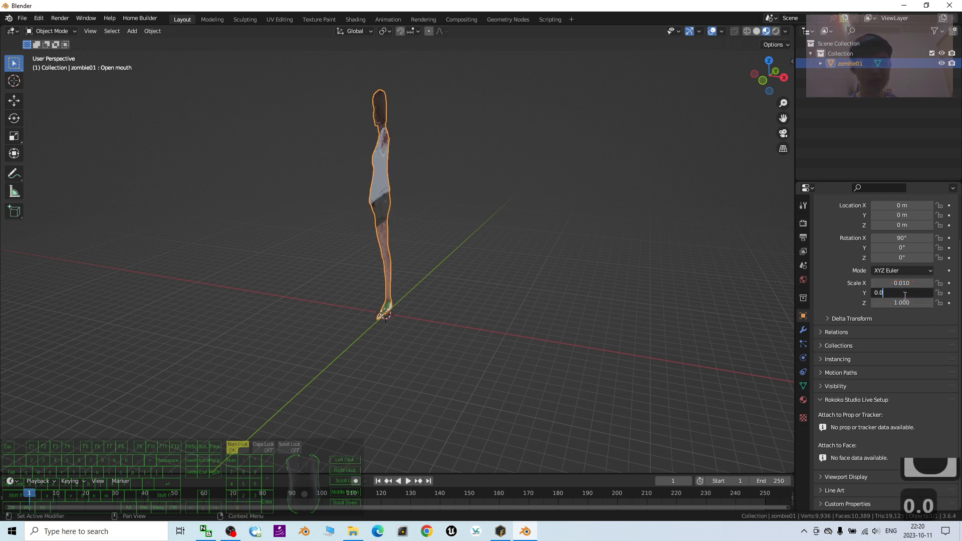
pyautogui.write('1')
pyautogui.press('Return')
pyautogui.click(902, 302)
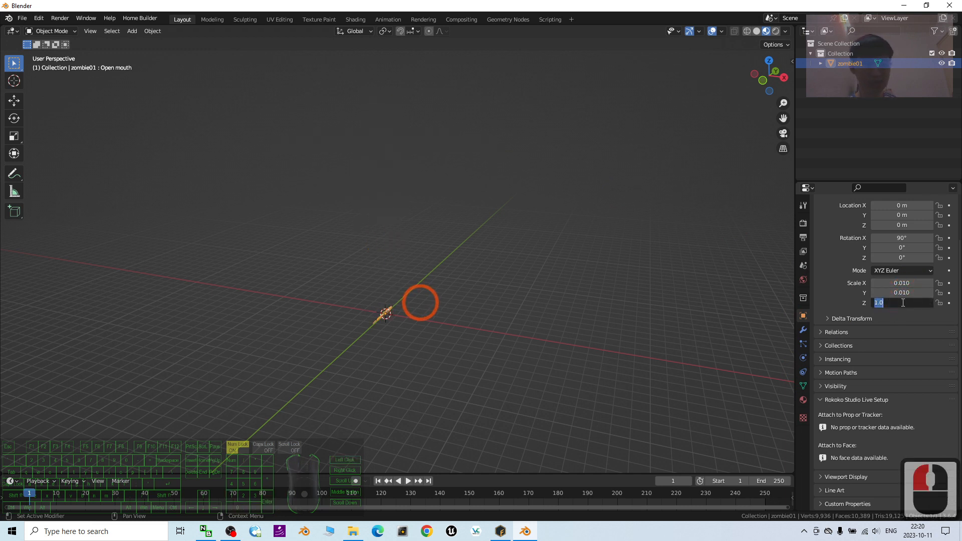
pyautogui.write('0.01')
pyautogui.press('Return')
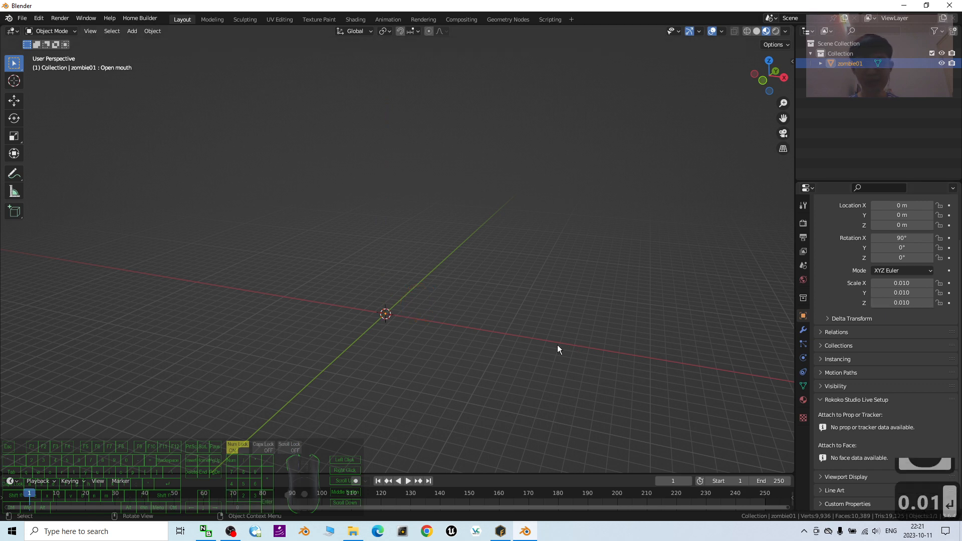
# Step: Find the scaled-down character at the world origin and examine it at close range
pyautogui.scroll(9, 405, 382)
pyautogui.keyDown('shift'); pyautogui.moveTo(411, 406); pyautogui.dragTo(474, 282, button='middle'); pyautogui.keyUp('shift')
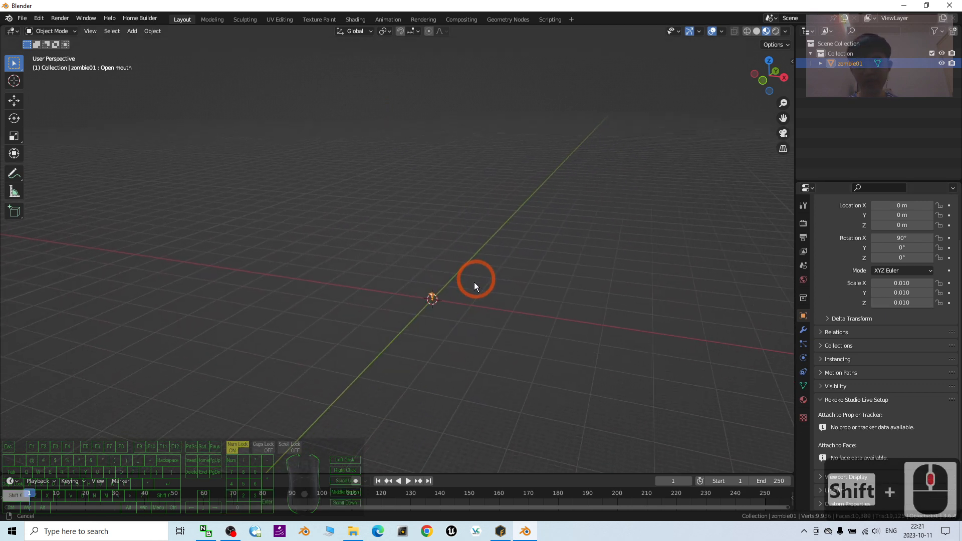
pyautogui.scroll(5, 578, 338)
pyautogui.keyDown('shift'); pyautogui.moveTo(574, 415); pyautogui.dragTo(473, 335, button='middle'); pyautogui.keyUp('shift')
pyautogui.scroll(5, 401, 271)
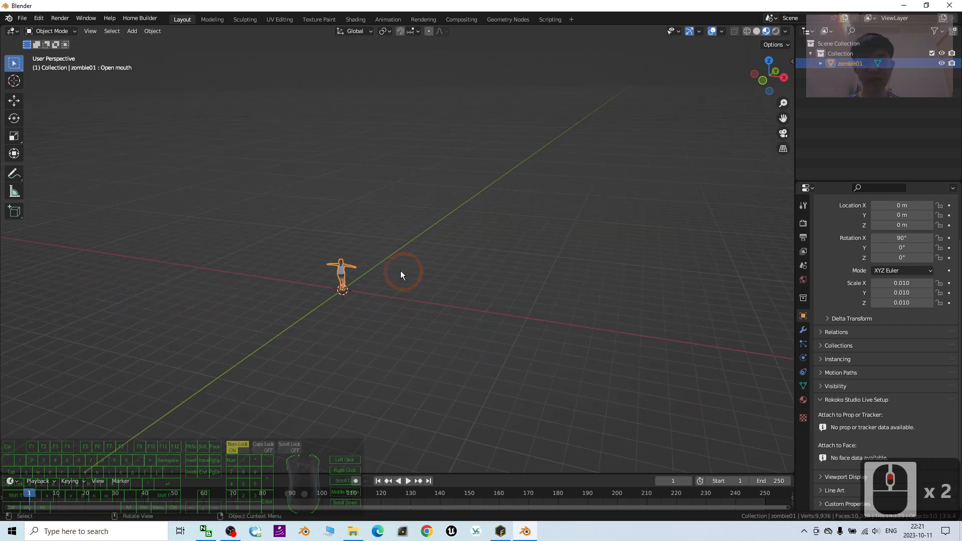
pyautogui.scroll(-1, 264, 337)
pyautogui.keyDown('shift'); pyautogui.moveTo(263, 335); pyautogui.dragTo(328, 319, button='middle'); pyautogui.keyUp('shift')
pyautogui.scroll(1, 521, 277)
pyautogui.keyDown('shift'); pyautogui.moveTo(674, 326); pyautogui.dragTo(578, 300, button='middle'); pyautogui.keyUp('shift')
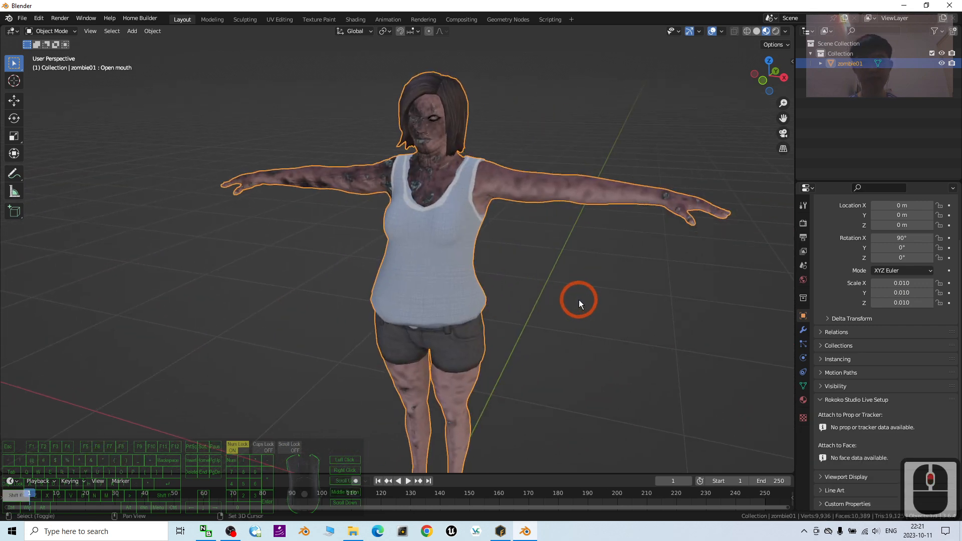
pyautogui.scroll(-6, 506, 288)
pyautogui.scroll(6, 500, 289)
# Step: Select zombie01 and apply all of its transforms
pyautogui.click(546, 210)
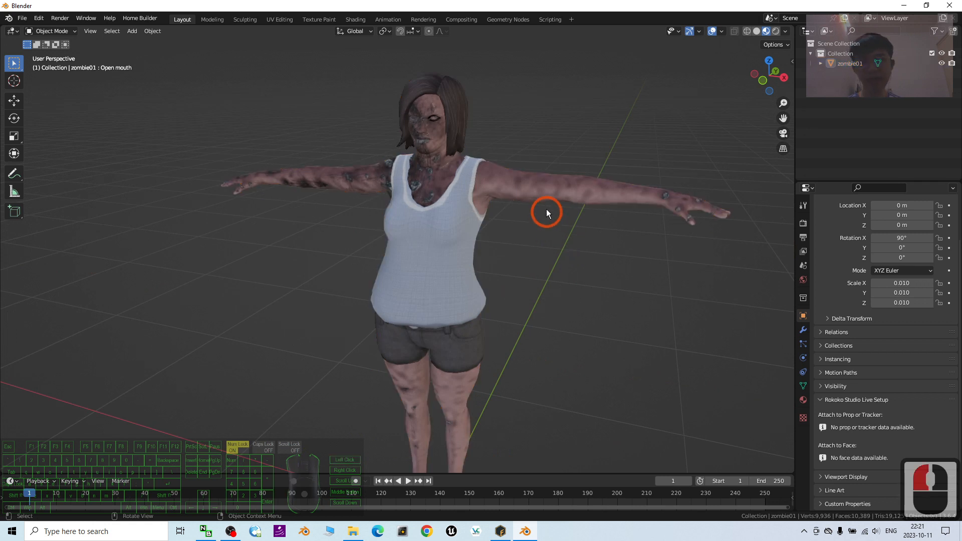
pyautogui.click(545, 199)
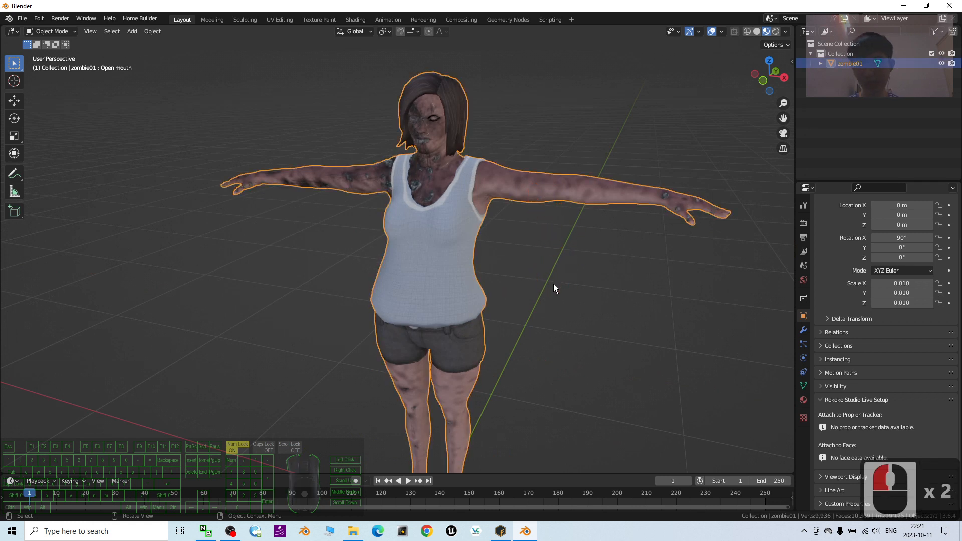
pyautogui.hotkey('ctrl', 'a')
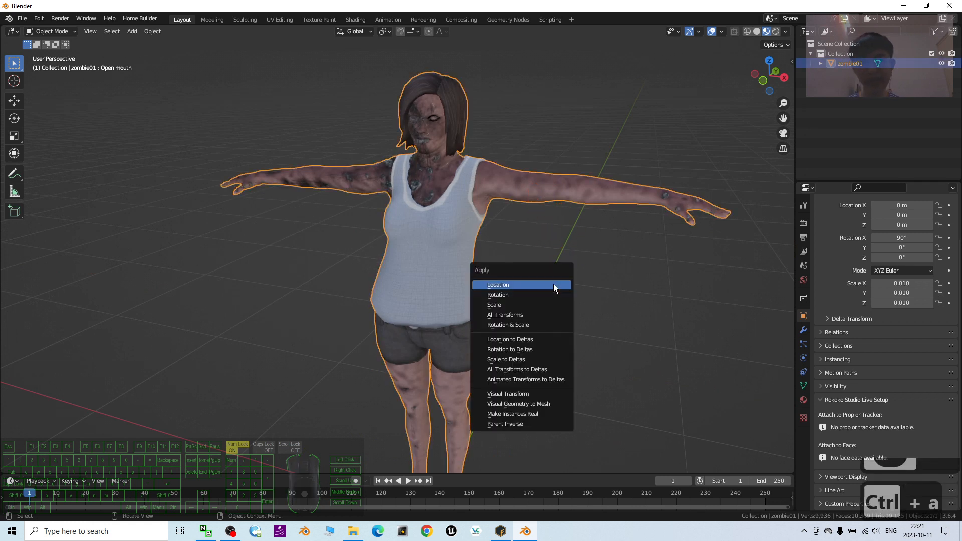
pyautogui.click(502, 314)
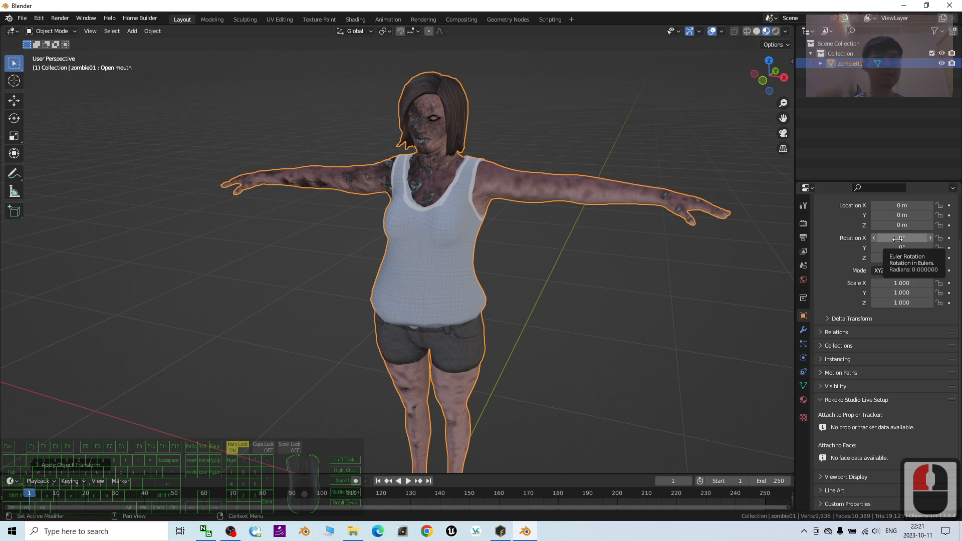
# Step: Check the character's size and appearance at the world origin, both up close and from a distance
pyautogui.scroll(-5, 514, 299)
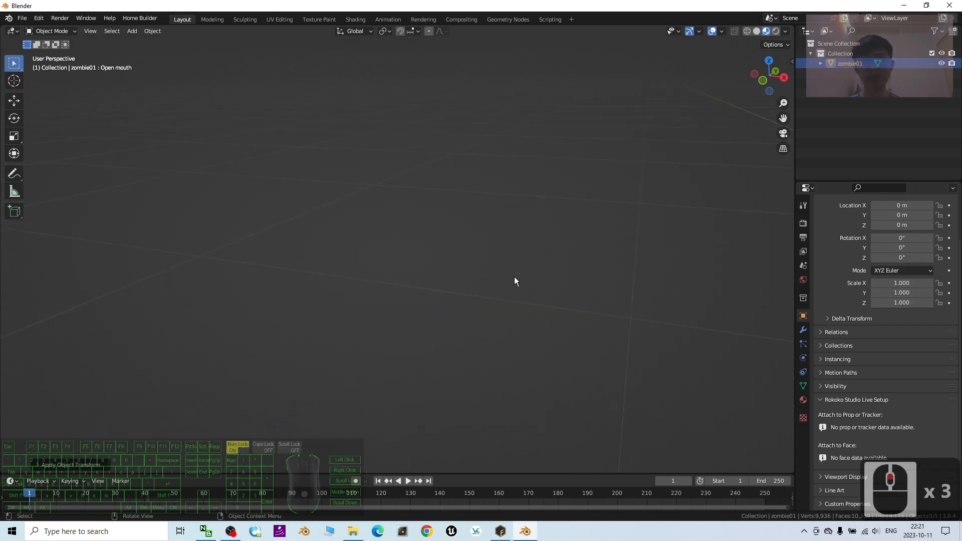
pyautogui.moveTo(514, 277); pyautogui.dragTo(519, 302, button='middle')
pyautogui.scroll(6, 573, 269)
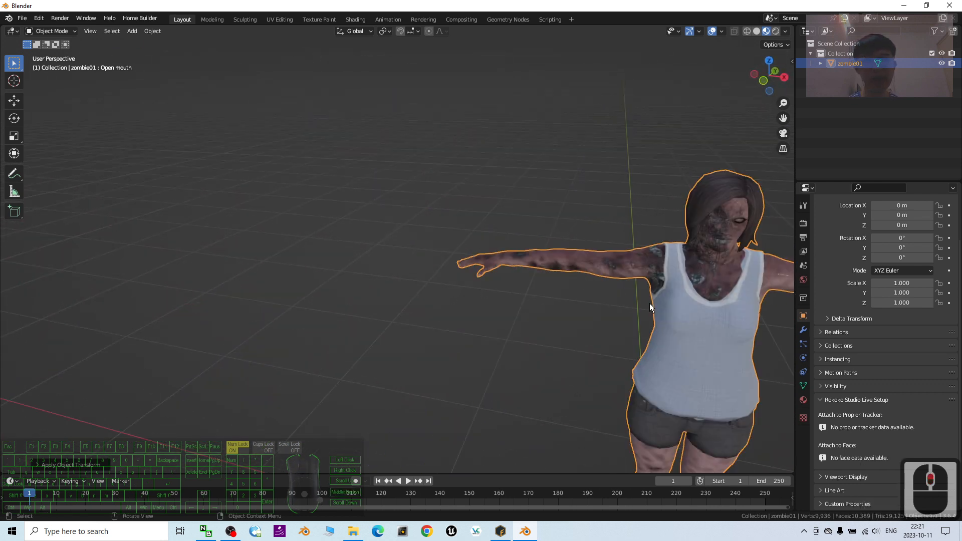
pyautogui.scroll(-5, 649, 306)
pyautogui.scroll(5, 646, 309)
pyautogui.moveTo(651, 323)
pyautogui.keyDown('shift'); pyautogui.mouseDown(button='middle')
pyautogui.moveTo(680, 337)
pyautogui.moveTo(651, 329)
pyautogui.moveTo(658, 331)
pyautogui.mouseUp(button='middle'); pyautogui.keyUp('shift')
pyautogui.scroll(-1, 455, 254)
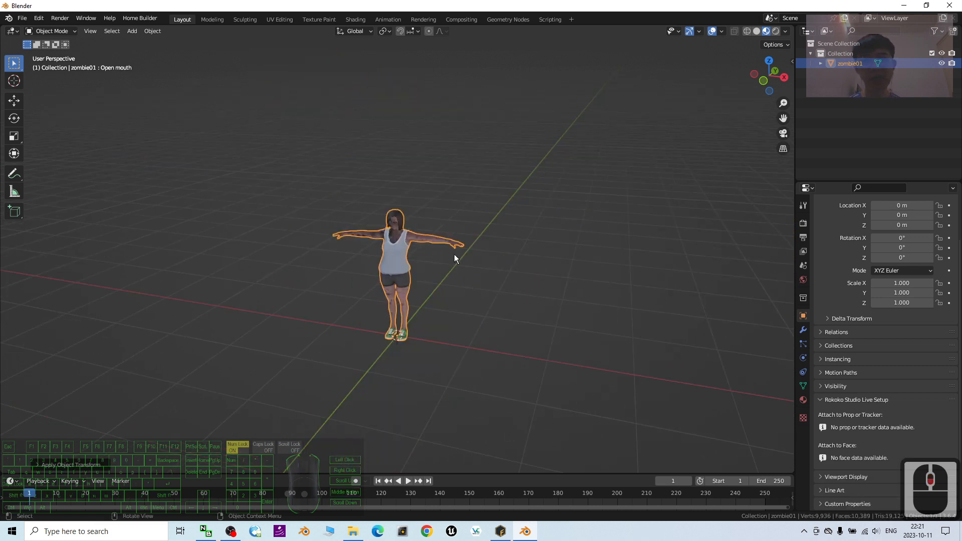
pyautogui.scroll(6, 430, 253)
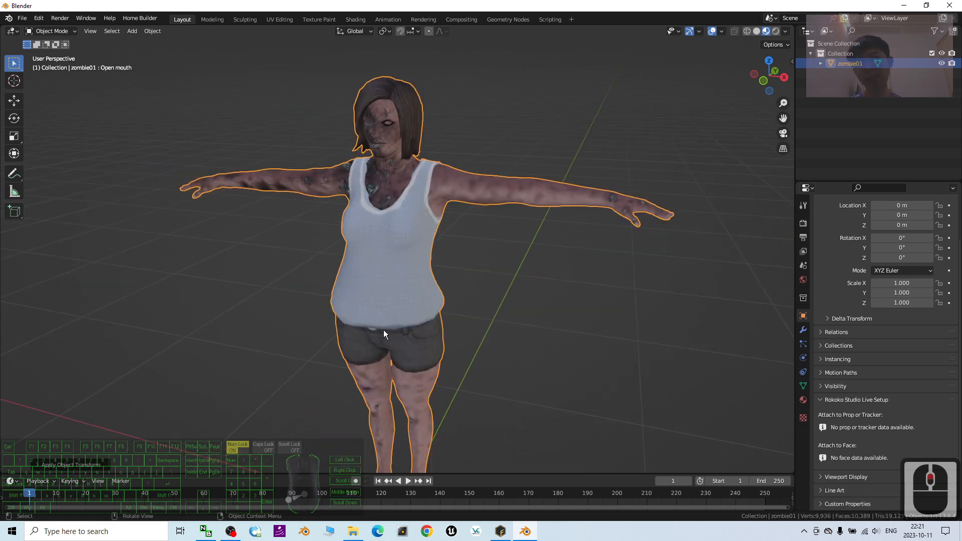
pyautogui.scroll(-5, 398, 315)
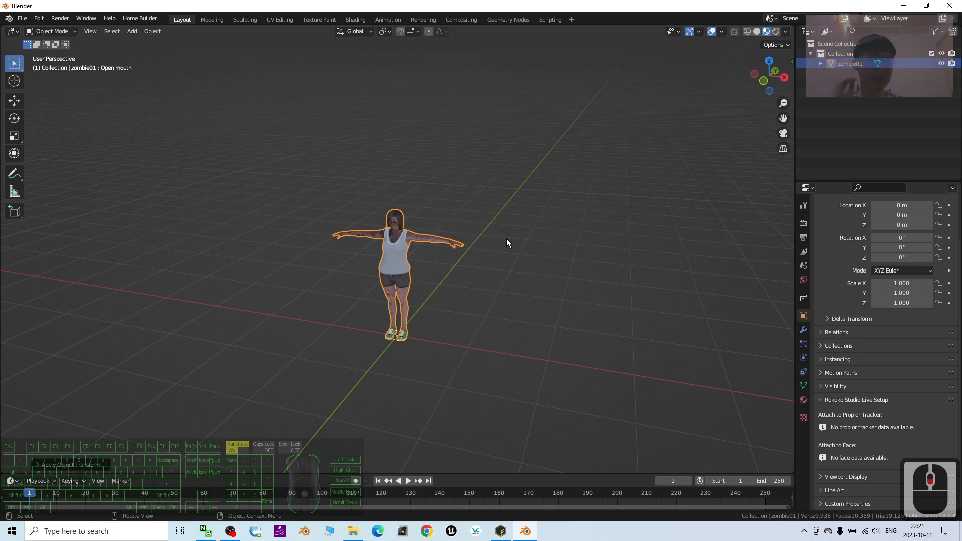
pyautogui.scroll(-4, 352, 221)
pyautogui.scroll(8, 436, 238)
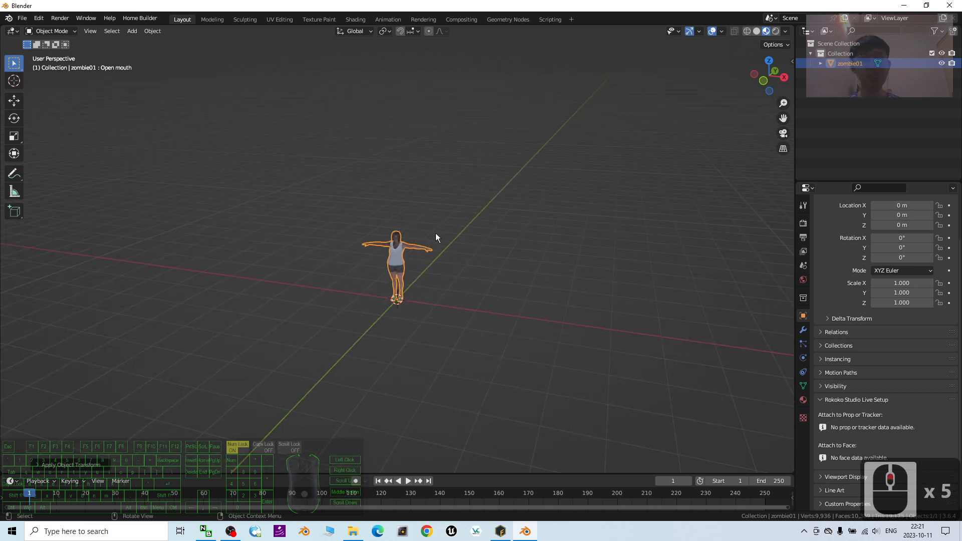
pyautogui.moveTo(481, 307); pyautogui.dragTo(482, 307, button='middle')
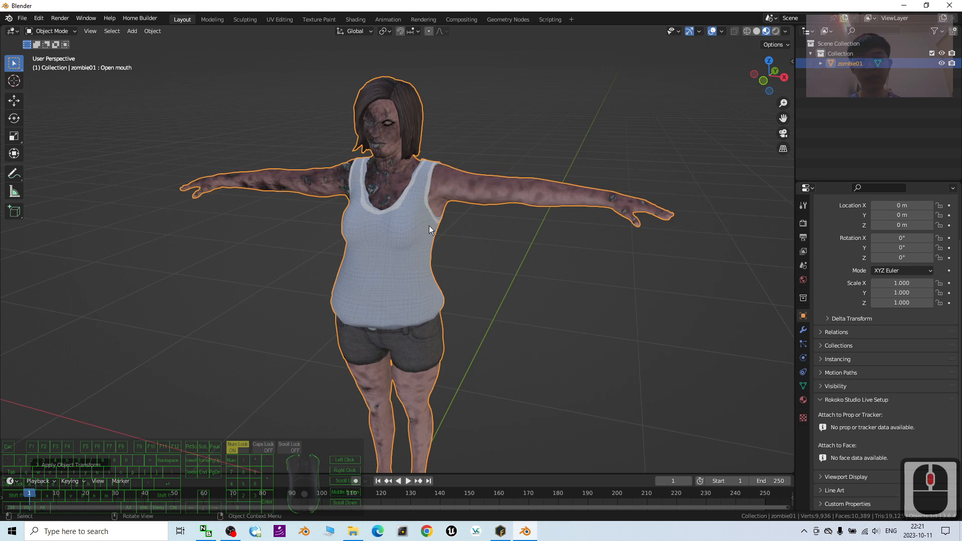
pyautogui.scroll(-5, 429, 225)
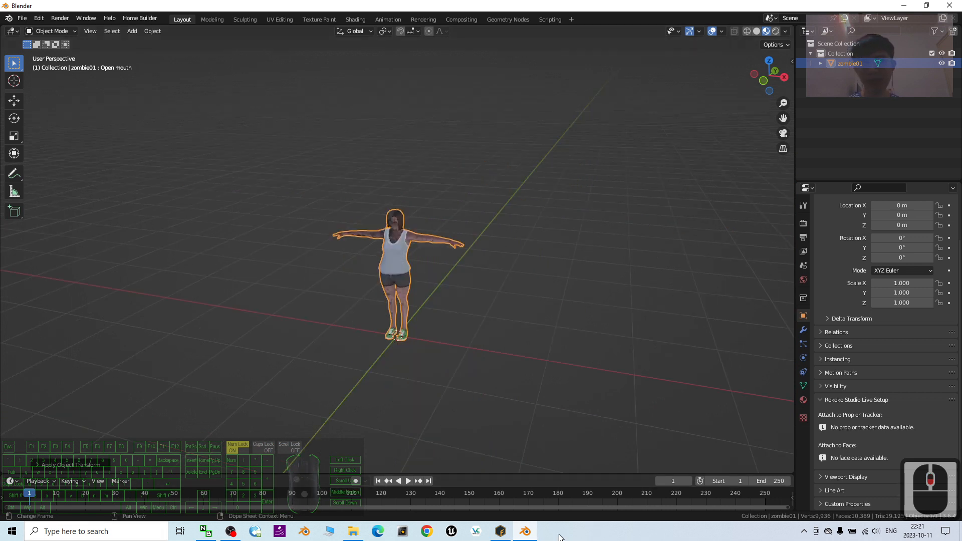
# Step: Open a second Blender instance and delete all the default objects from its new scene
pyautogui.rightClick(526, 532)
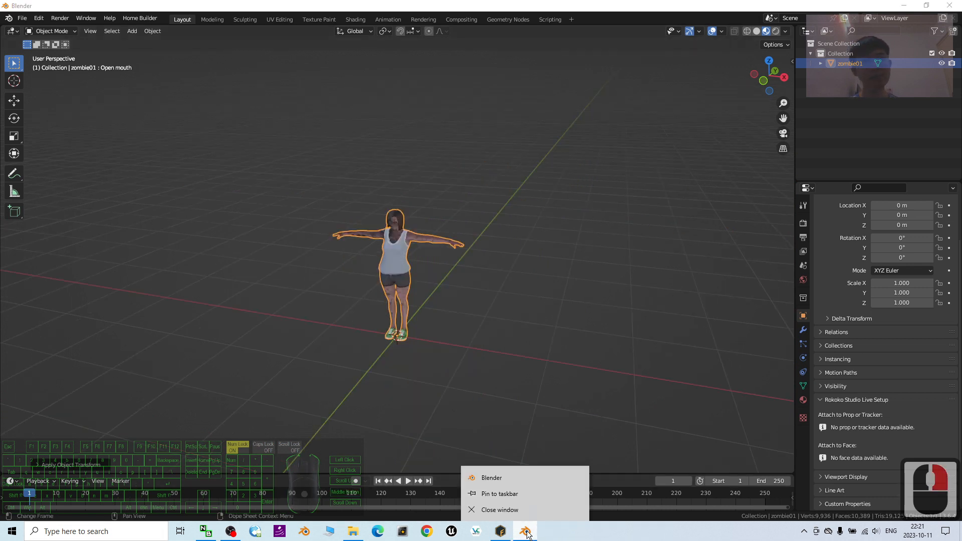
pyautogui.click(507, 478)
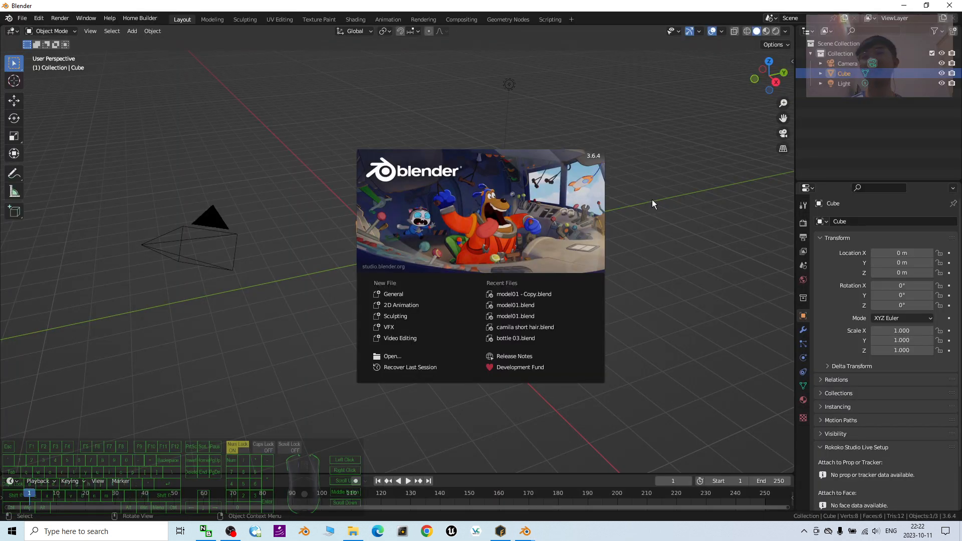
pyautogui.click(691, 278)
pyautogui.click(596, 284)
pyautogui.click(611, 263)
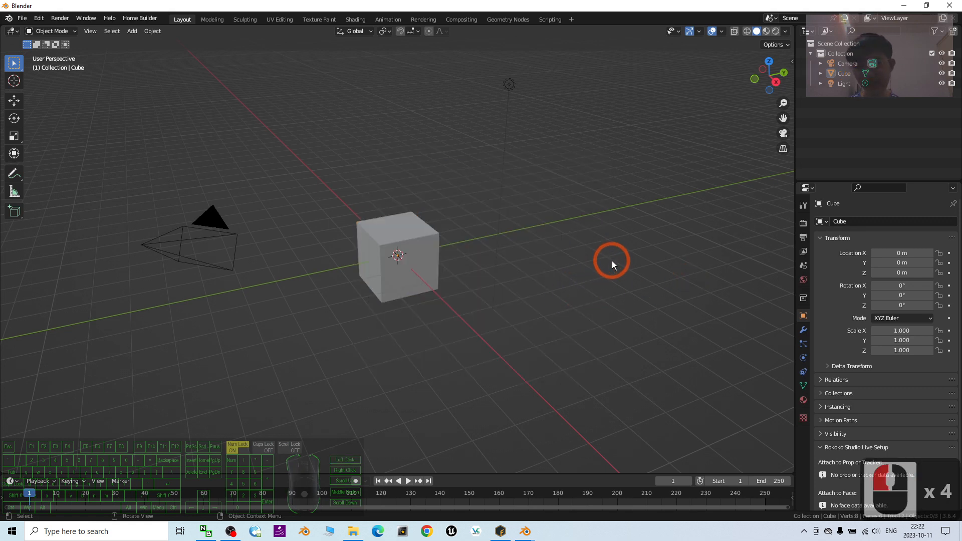
pyautogui.press('a')
pyautogui.press('Delete')
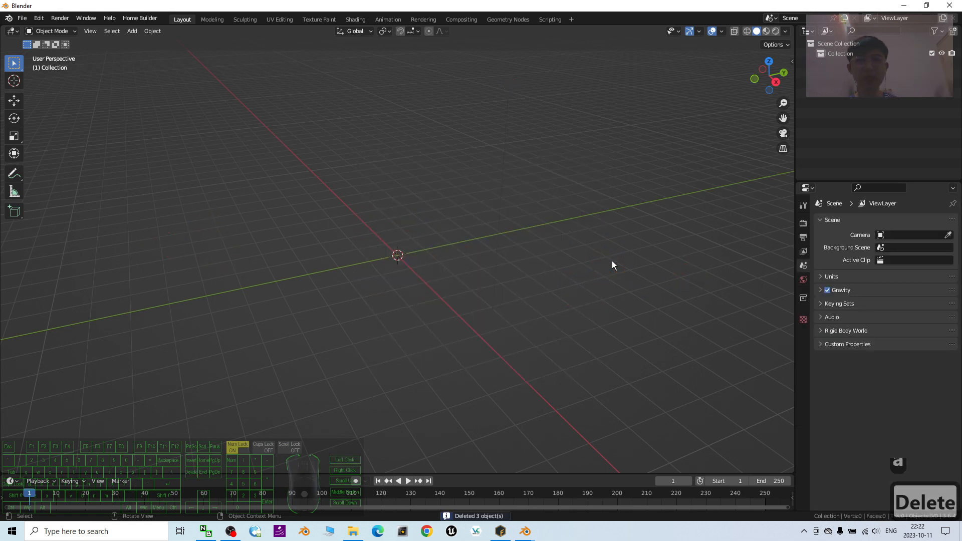
# Step: Copy zombie01 from the original Blender scene and paste it into the new empty scene
pyautogui.click(524, 530)
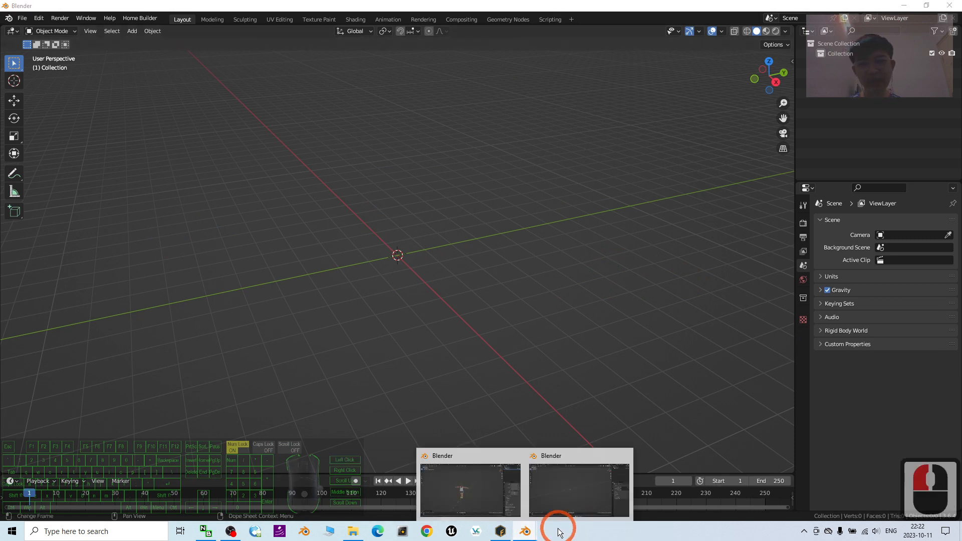
pyautogui.click(483, 490)
pyautogui.scroll(2, 515, 251)
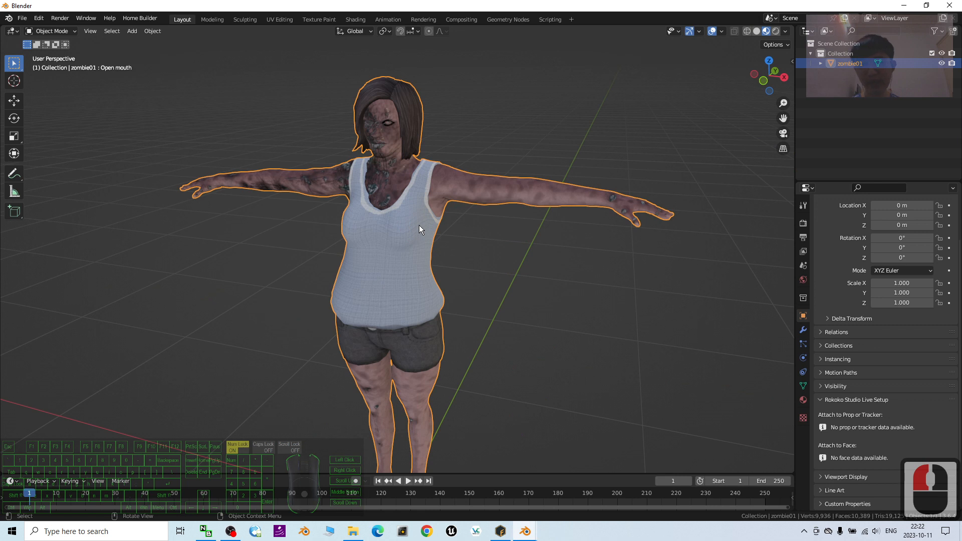
pyautogui.hotkey('ctrl', 'c')
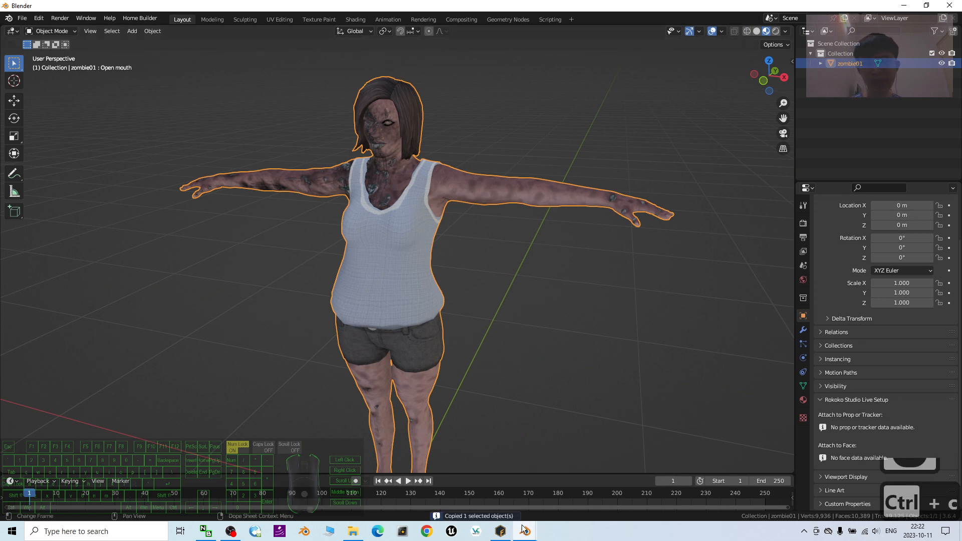
pyautogui.click(524, 530)
pyautogui.click(575, 492)
pyautogui.click(413, 233)
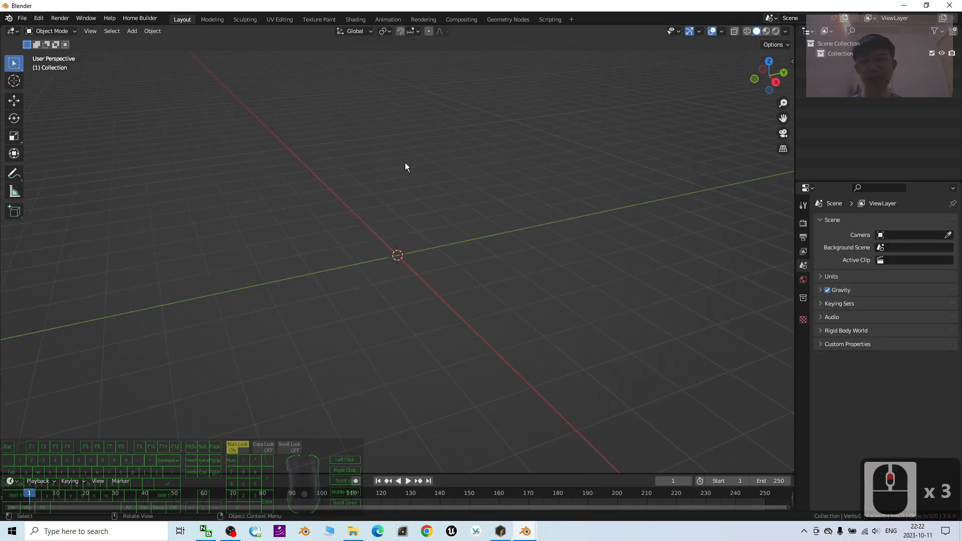
pyautogui.hotkey('ctrl', 'v')
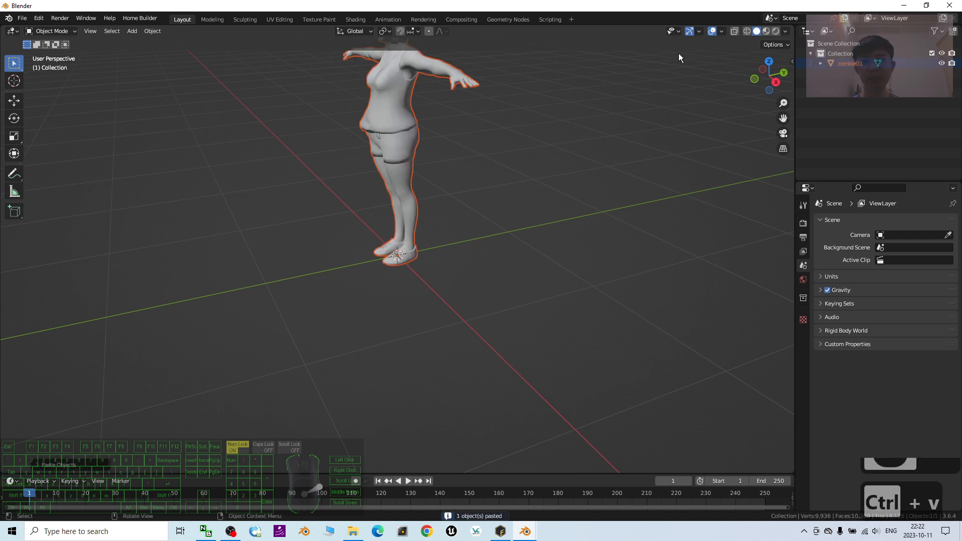
# Step: Switch the new scene's viewport to Material Preview shading and examine the pasted character's textures
pyautogui.click(766, 31)
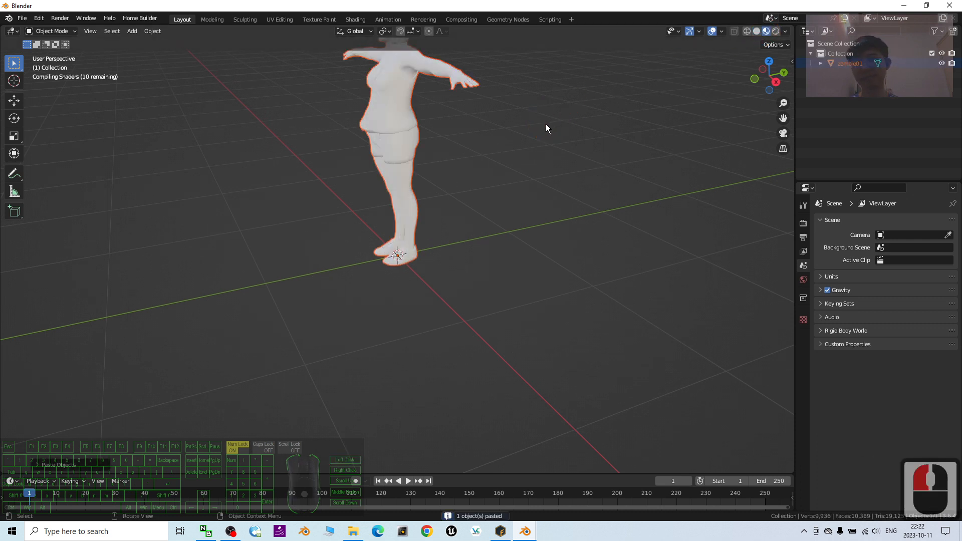
pyautogui.keyDown('shift'); pyautogui.moveTo(542, 124); pyautogui.dragTo(563, 296, button='middle'); pyautogui.keyUp('shift')
pyautogui.scroll(2, 567, 200)
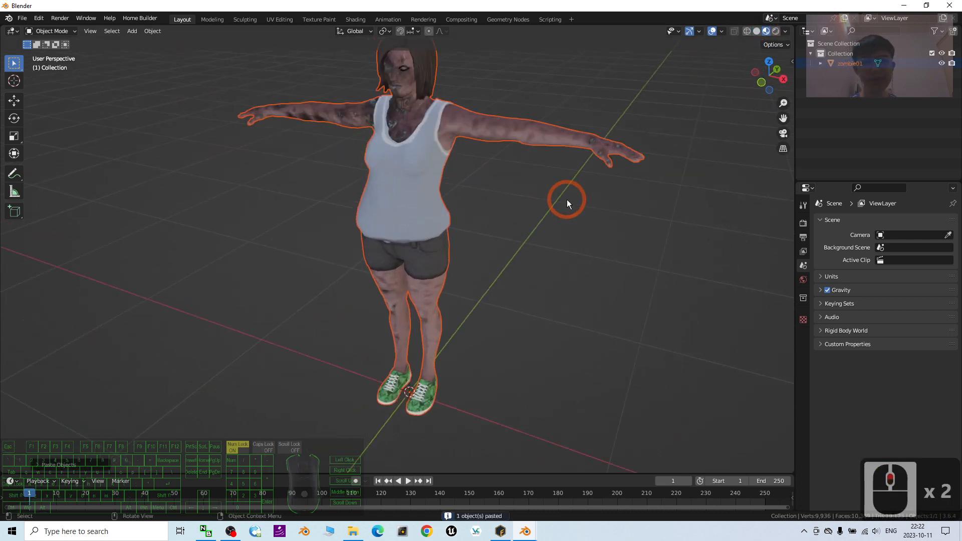
pyautogui.scroll(-1, 566, 200)
pyautogui.moveTo(525, 263); pyautogui.dragTo(578, 268, button='middle')
pyautogui.scroll(1, 516, 183)
pyautogui.scroll(-1, 573, 202)
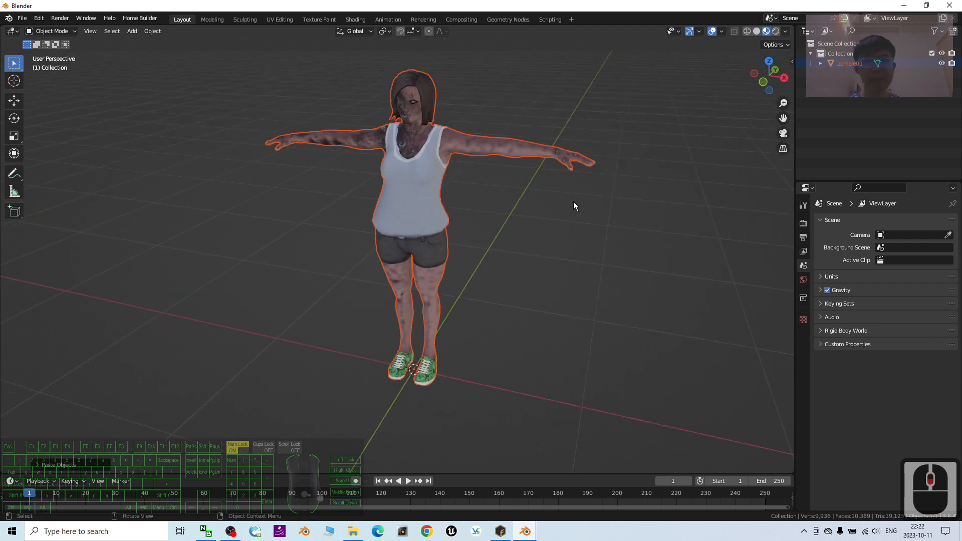
# Step: Test the Open mouth shape key on the pasted zombie01 by varying its value, leaving it at 0
pyautogui.click(408, 125)
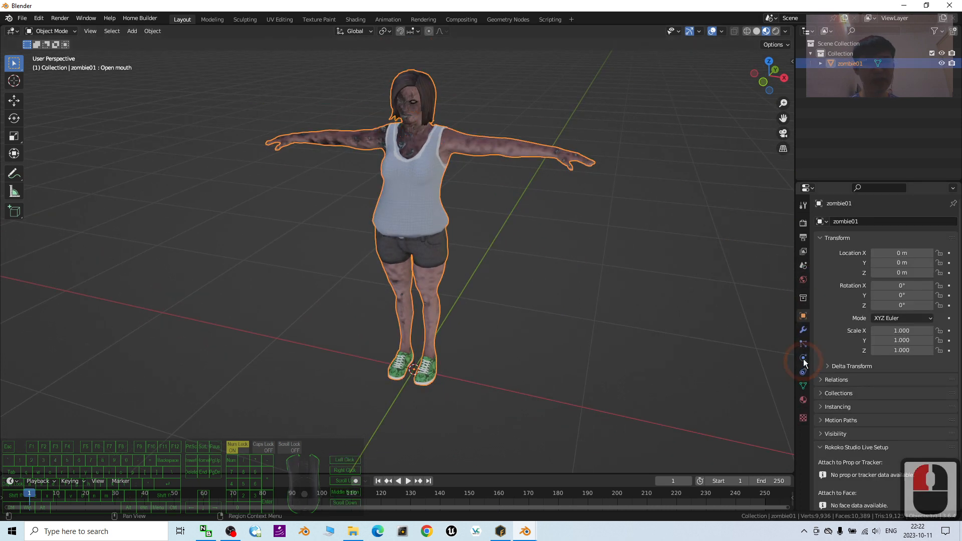
pyautogui.click(803, 386)
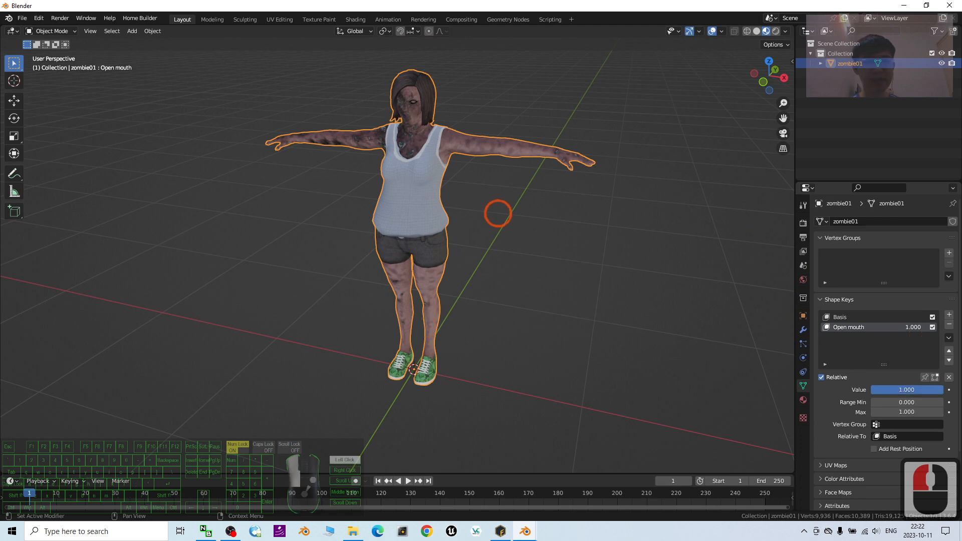
pyautogui.scroll(2, 463, 122)
pyautogui.scroll(2, 529, 147)
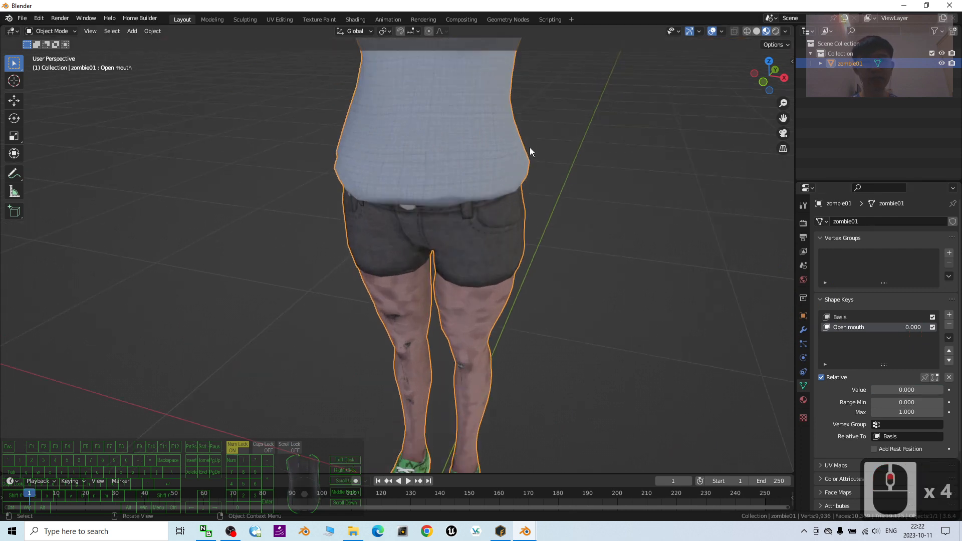
pyautogui.keyDown('shift'); pyautogui.moveTo(558, 122); pyautogui.dragTo(550, 293, button='middle'); pyautogui.keyUp('shift')
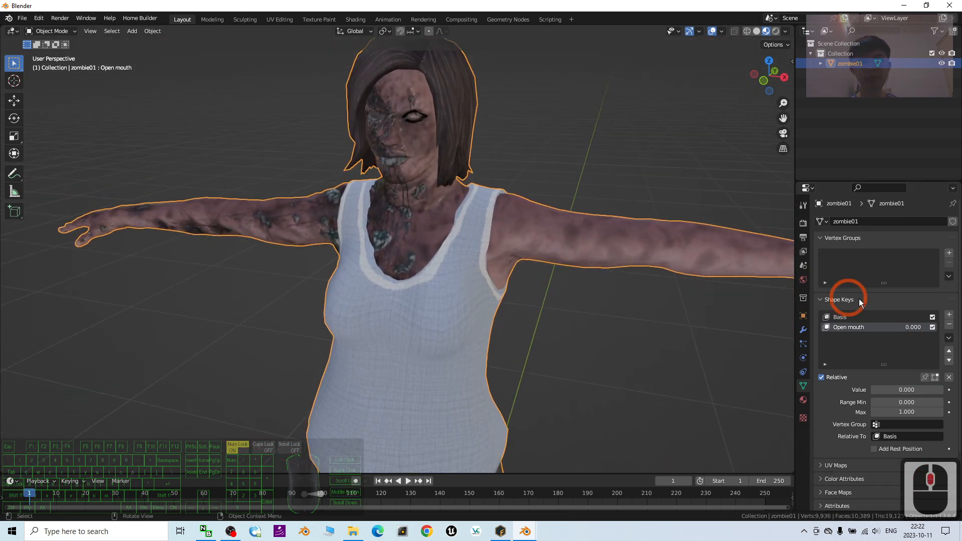
pyautogui.moveTo(918, 328); pyautogui.dragTo(429, 322)
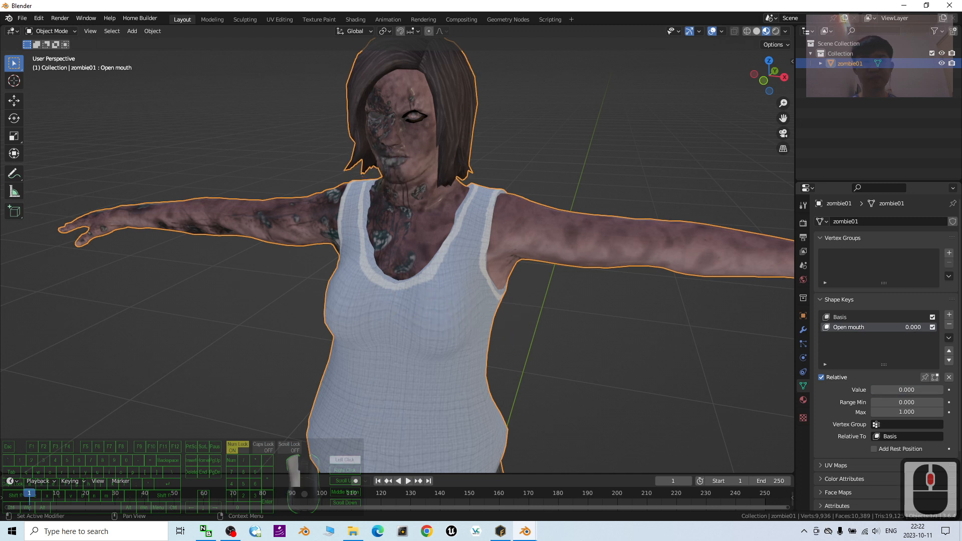
# Step: Bring up the Auto-Rig Pro tools in the viewport with the full character in view
pyautogui.scroll(-3, 588, 230)
pyautogui.keyDown('shift'); pyautogui.moveTo(554, 337); pyautogui.dragTo(548, 214, button='middle'); pyautogui.keyUp('shift')
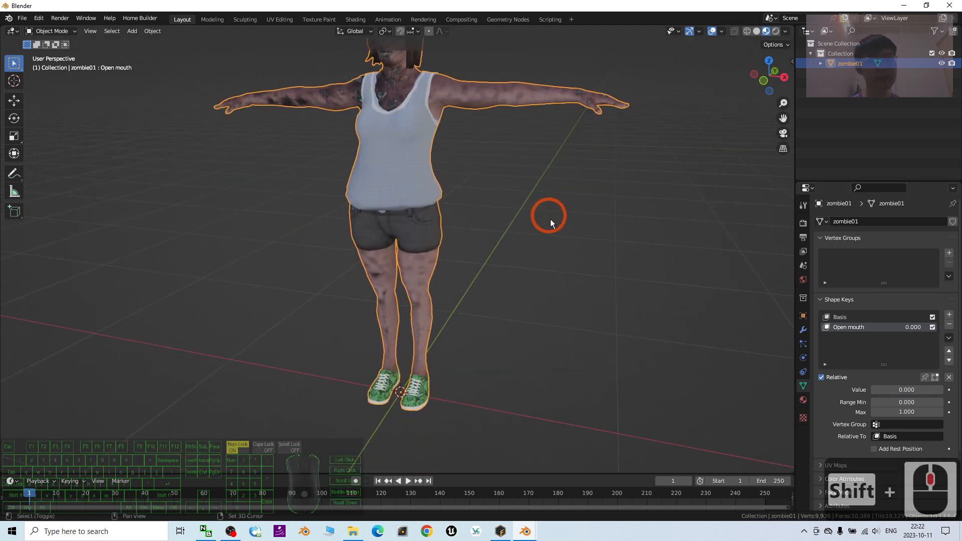
pyautogui.scroll(-1, 547, 215)
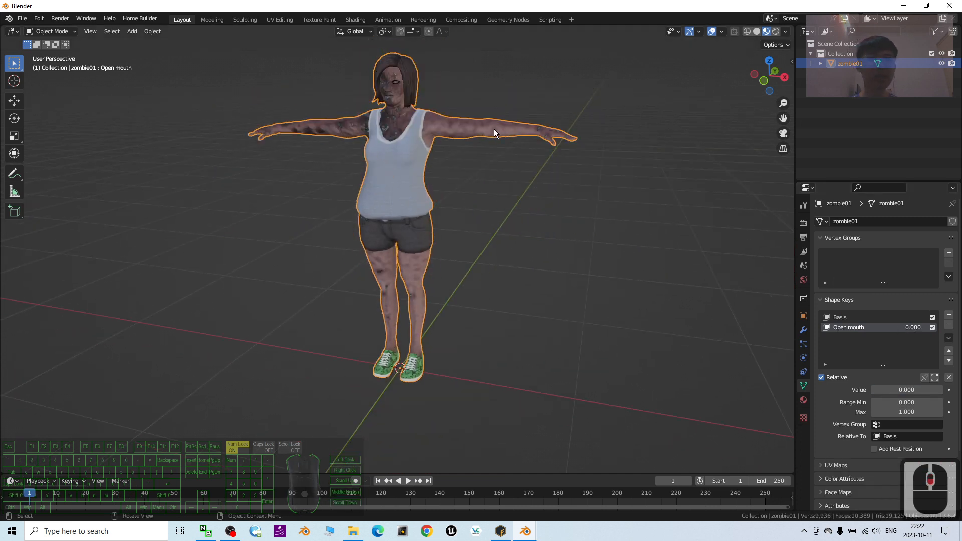
pyautogui.moveTo(565, 305); pyautogui.dragTo(569, 308, button='middle')
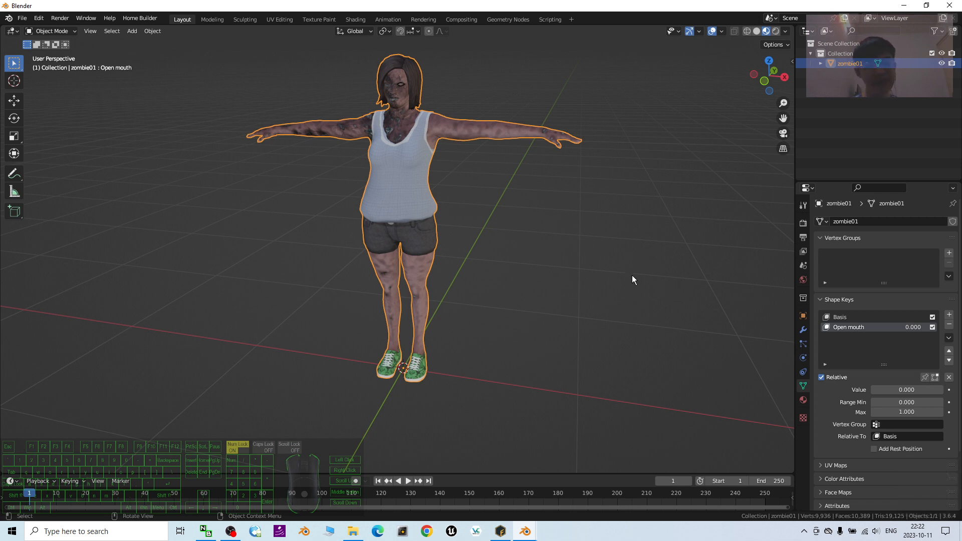
pyautogui.press('n')
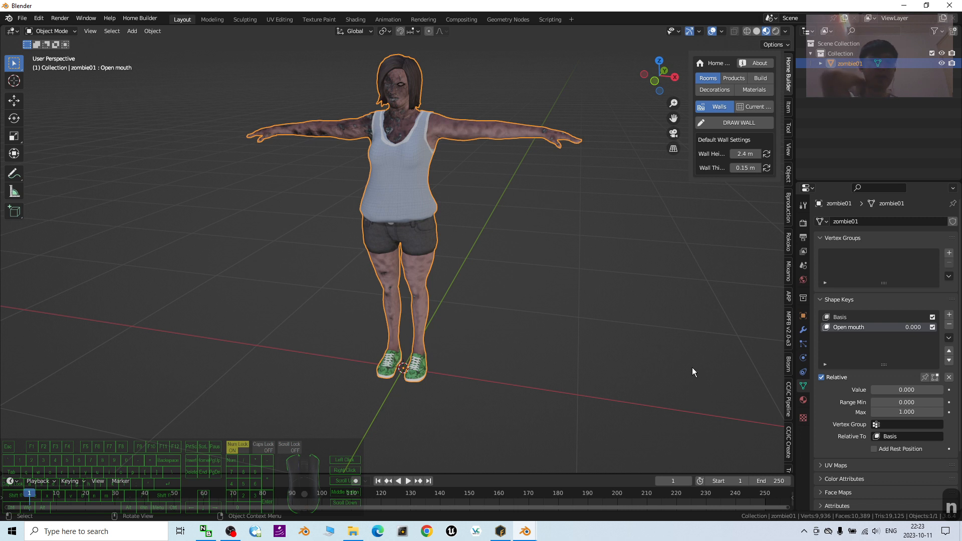
pyautogui.click(787, 298)
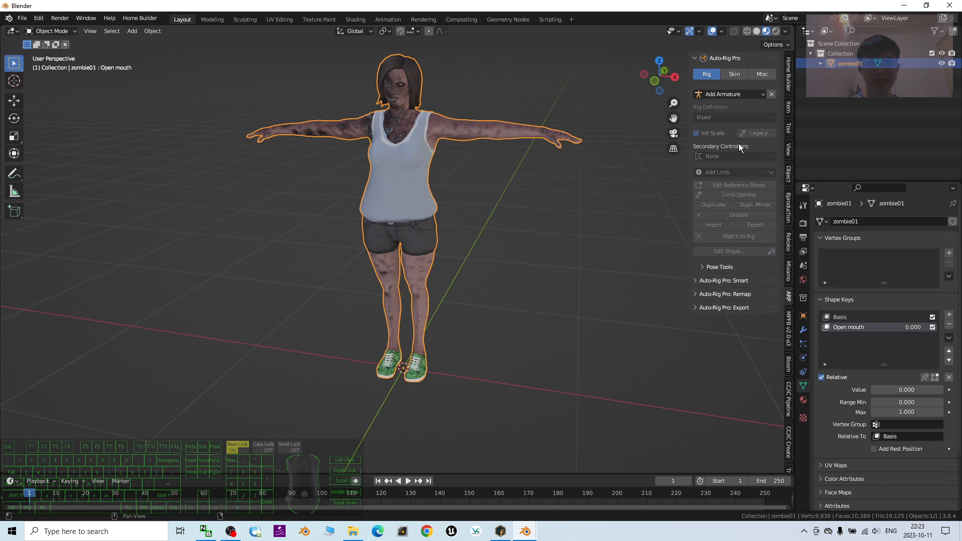
pyautogui.click(507, 154)
pyautogui.click(467, 135)
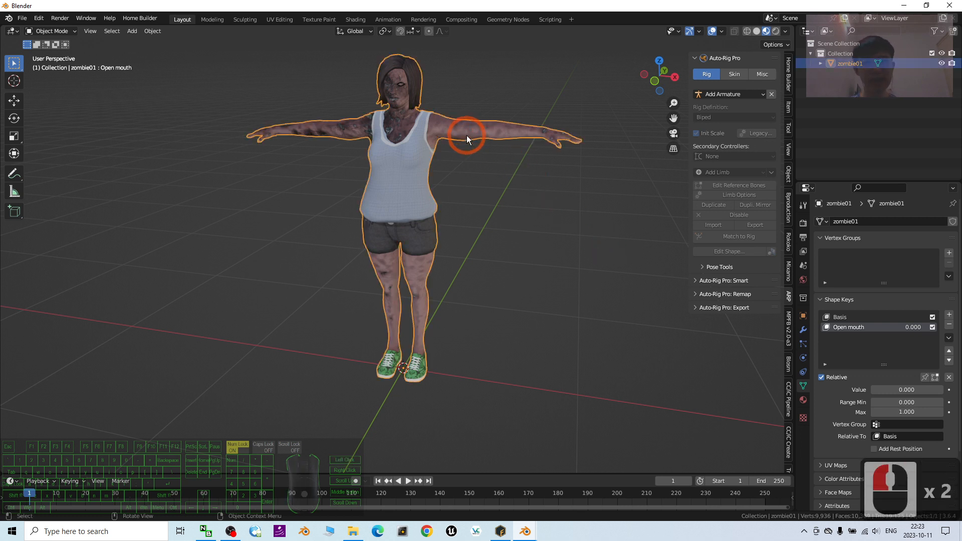
# Step: Try to close the original character's Blender window without saving, and return to the scene with the pasted zombie01
pyautogui.click(525, 531)
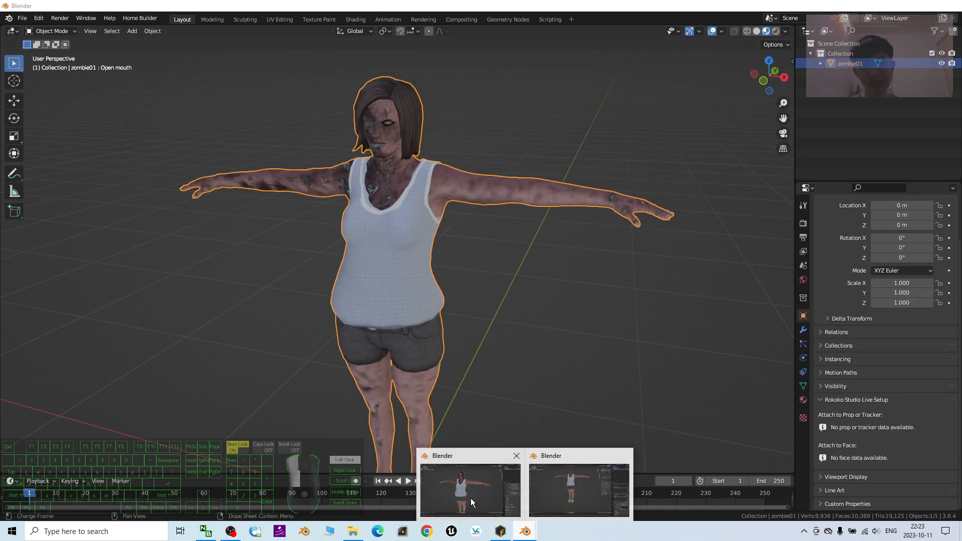
pyautogui.click(470, 497)
pyautogui.click(949, 6)
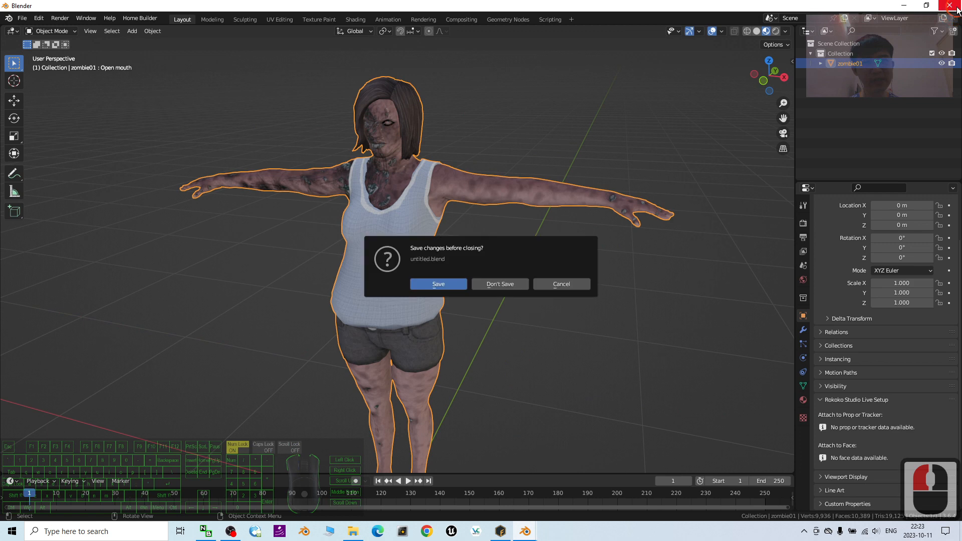
pyautogui.click(510, 284)
pyautogui.click(525, 531)
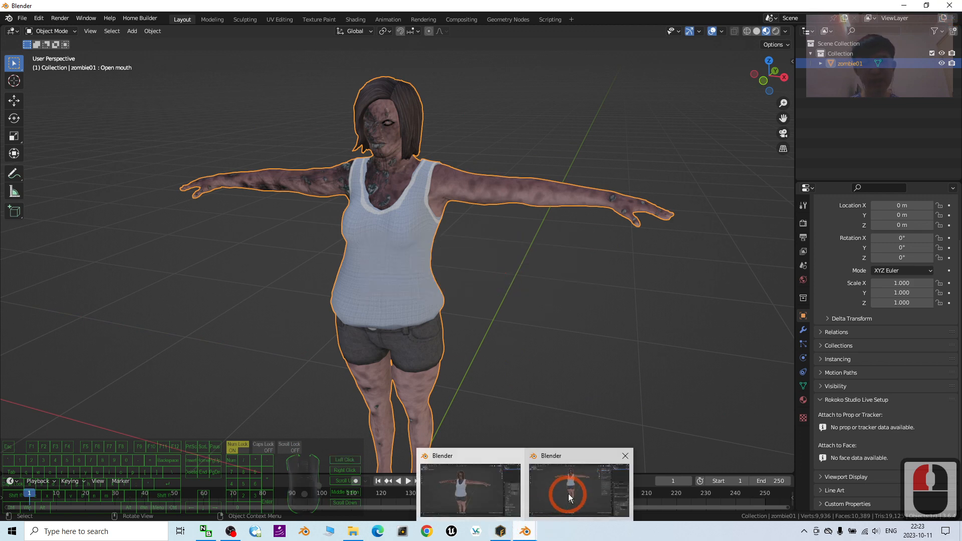
pyautogui.click(568, 493)
pyautogui.click(581, 203)
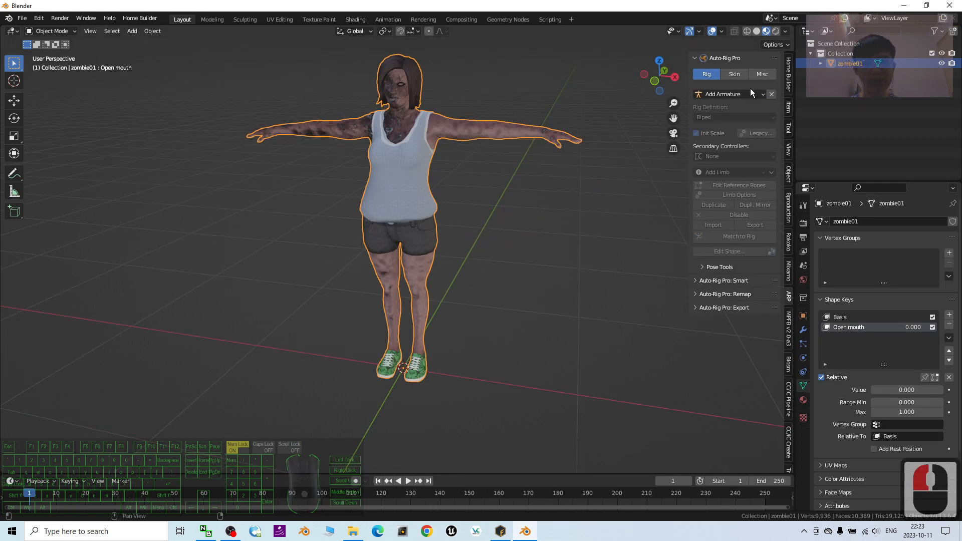
# Step: Start Auto-Rig Pro Smart detection on the selected zombie01 in Full Body mode
pyautogui.click(471, 145)
pyautogui.click(443, 147)
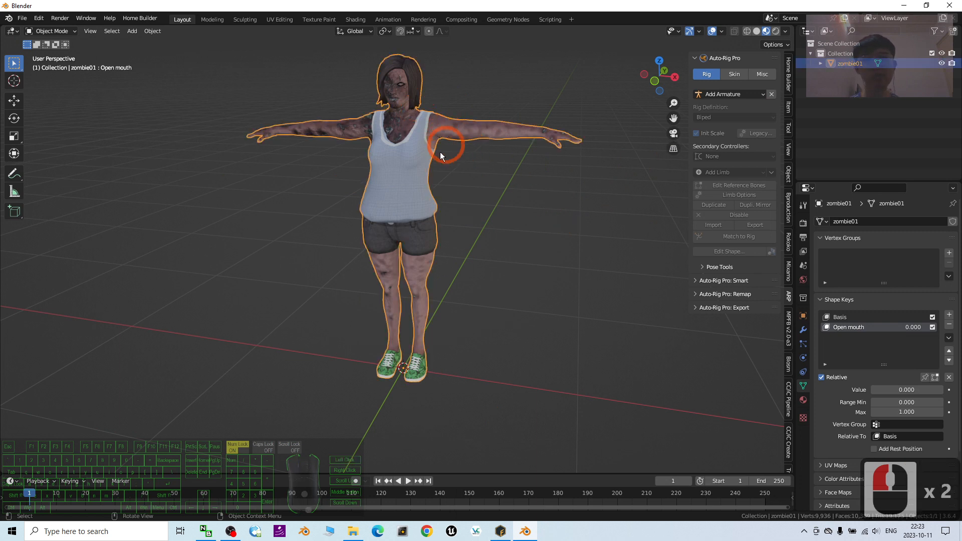
pyautogui.keyDown('shift'); pyautogui.moveTo(482, 209); pyautogui.dragTo(482, 234, button='middle'); pyautogui.keyUp('shift')
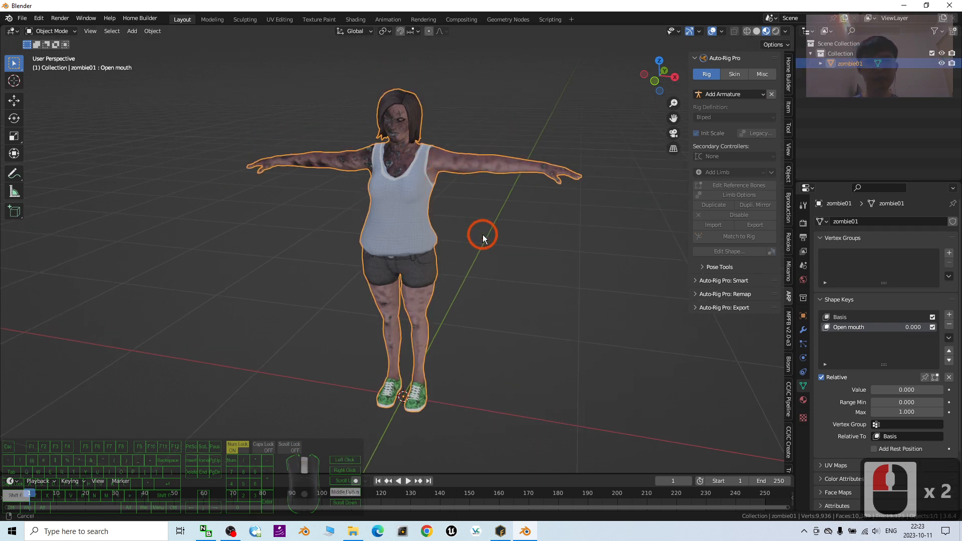
pyautogui.click(434, 157)
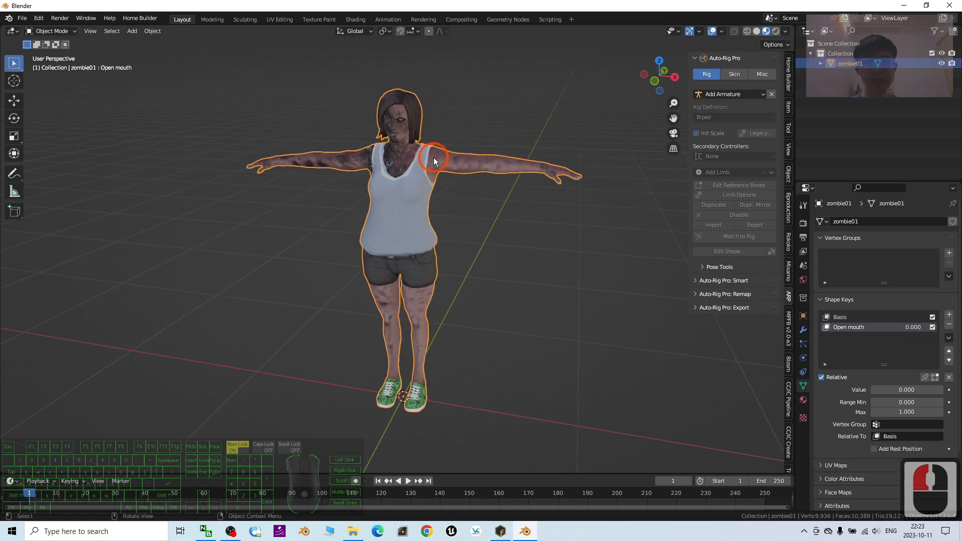
pyautogui.click(696, 280)
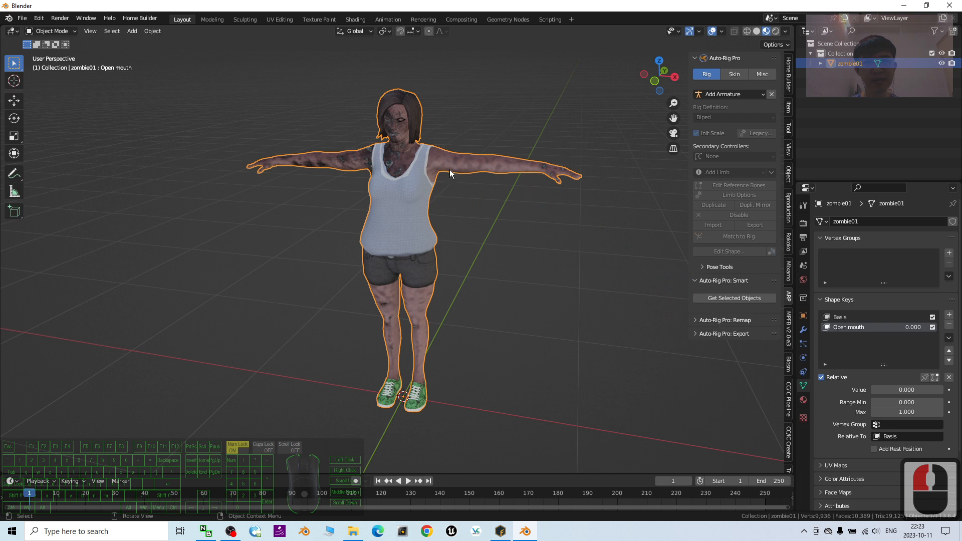
pyautogui.click(737, 299)
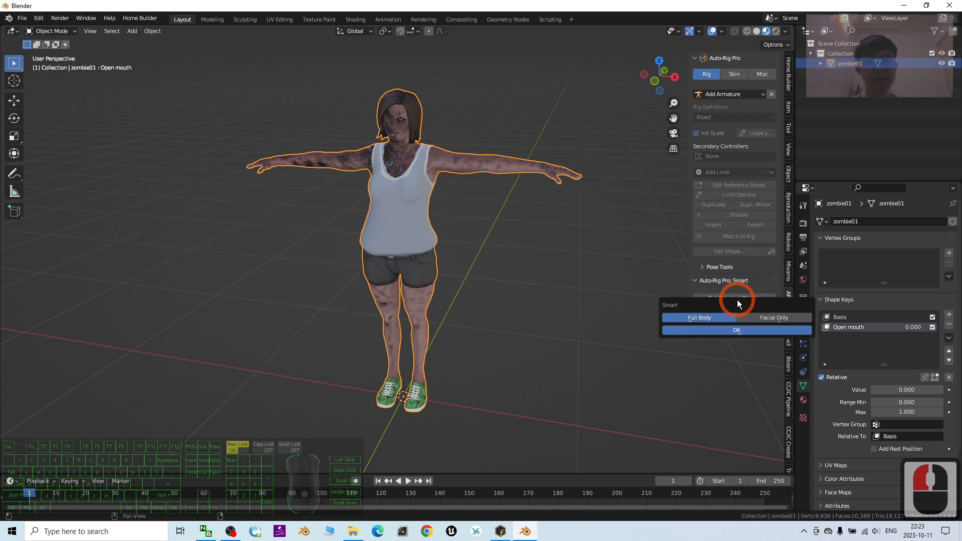
pyautogui.click(701, 317)
pyautogui.click(710, 330)
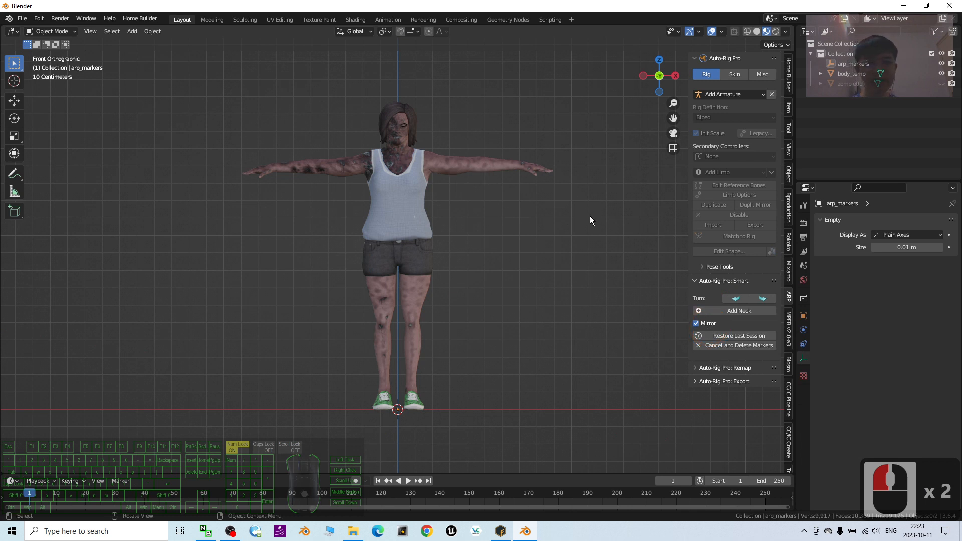
# Step: Place the neck marker at the base of the character's neck and the chin marker at the chin
pyautogui.click(739, 310)
pyautogui.click(429, 150)
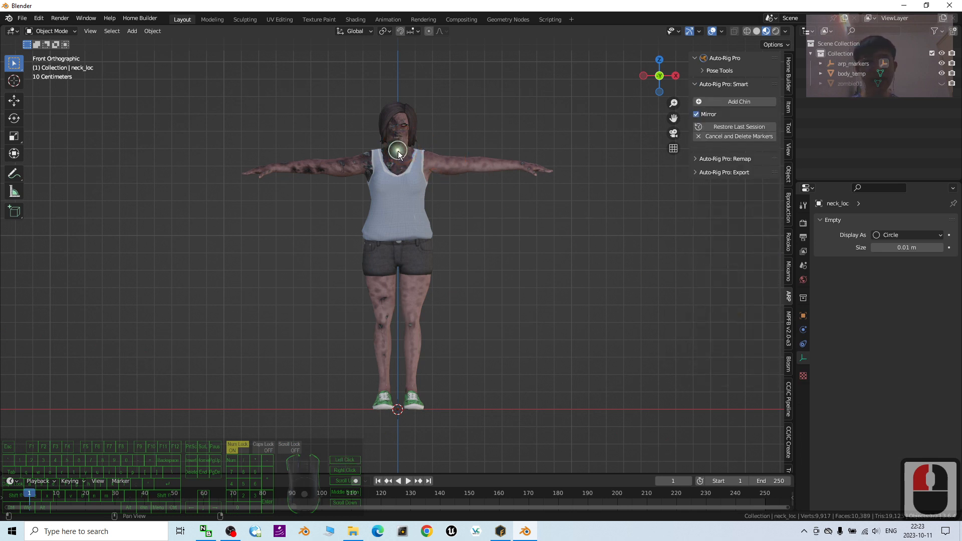
pyautogui.click(729, 103)
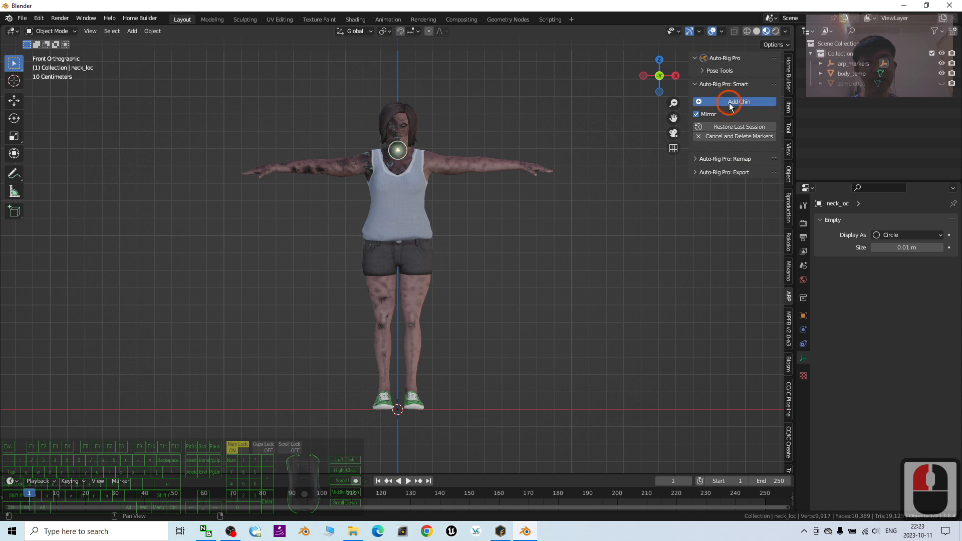
pyautogui.click(416, 156)
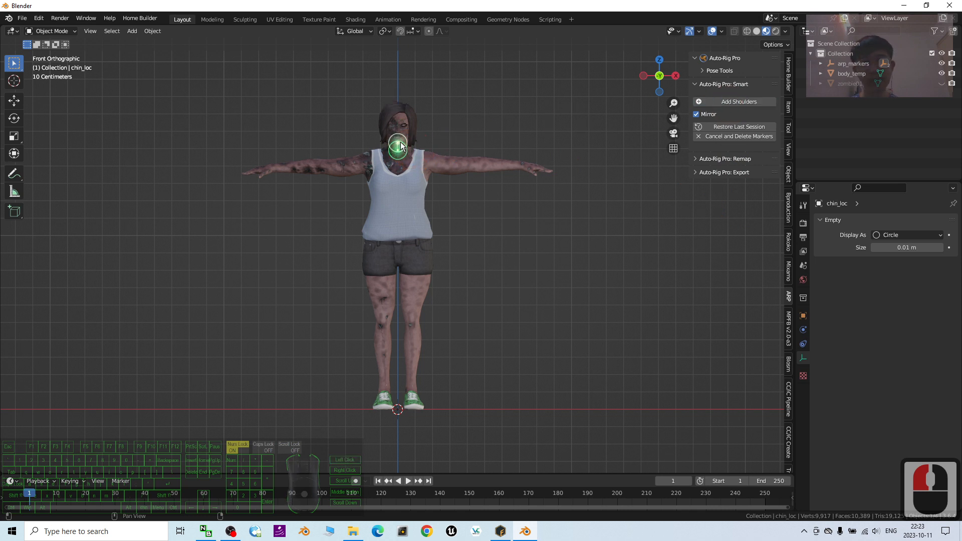
pyautogui.click(400, 142)
# Step: Add mirrored shoulder markers at the arm joints and mirrored wrist markers where the hands begin
pyautogui.click(715, 103)
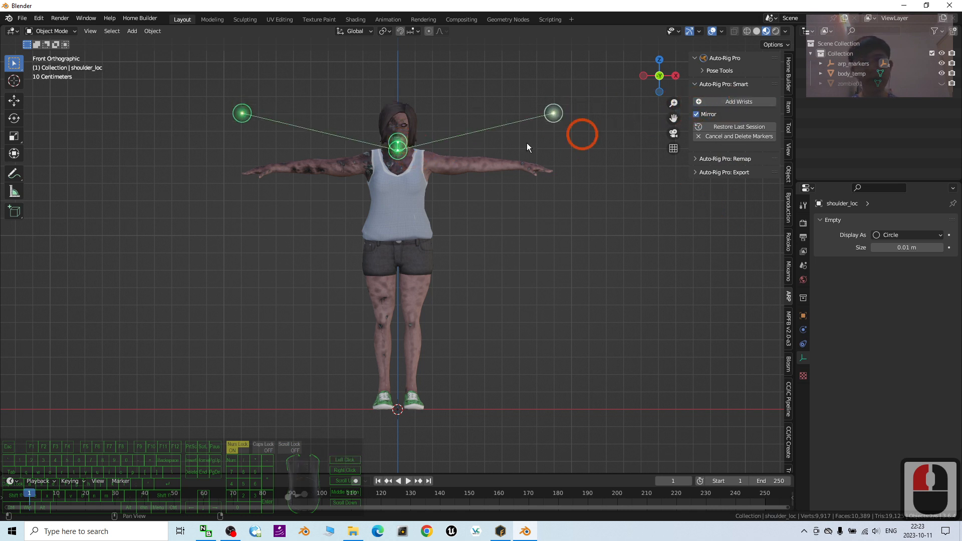
pyautogui.click(421, 161)
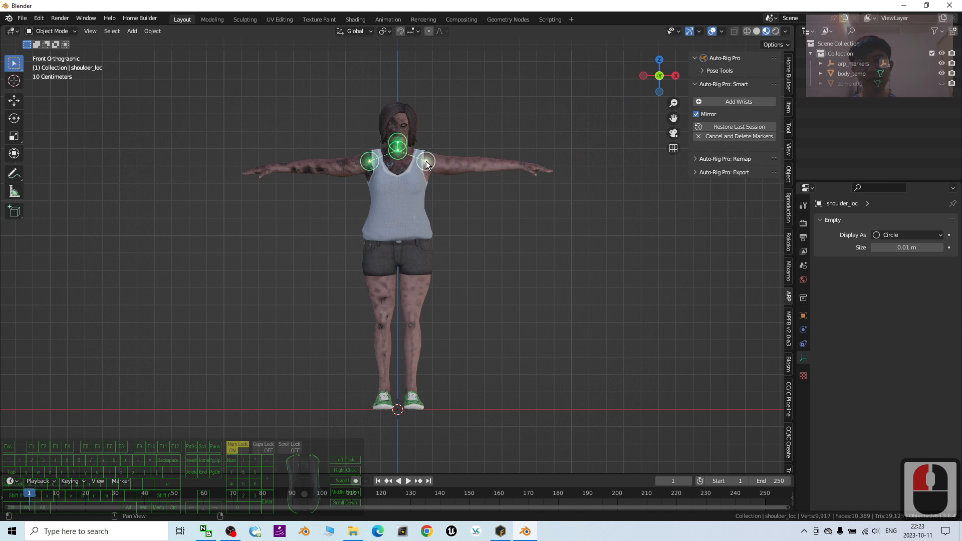
pyautogui.click(428, 163)
pyautogui.click(743, 103)
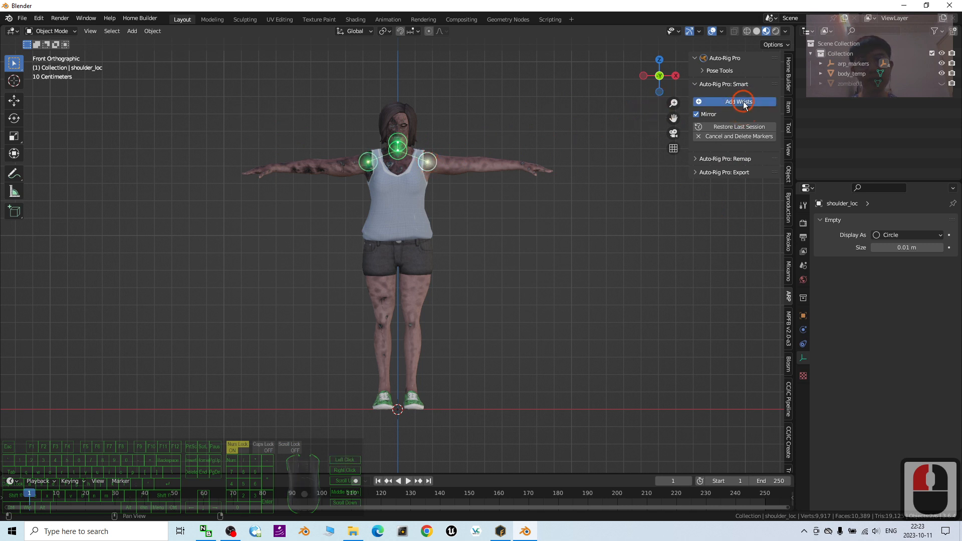
pyautogui.click(520, 166)
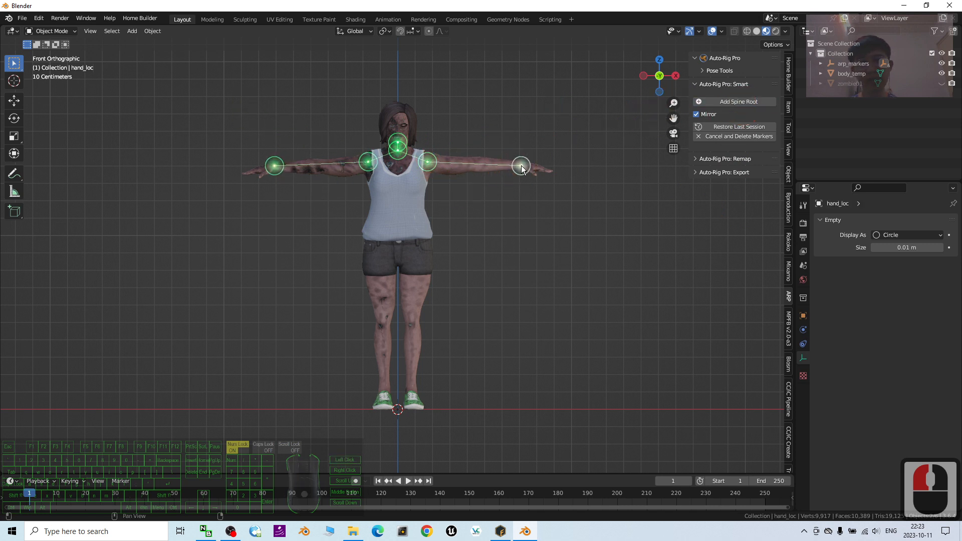
# Step: Add the spine root marker at the pelvis and mirrored ankle markers just above the shoes
pyautogui.click(722, 104)
pyautogui.click(398, 252)
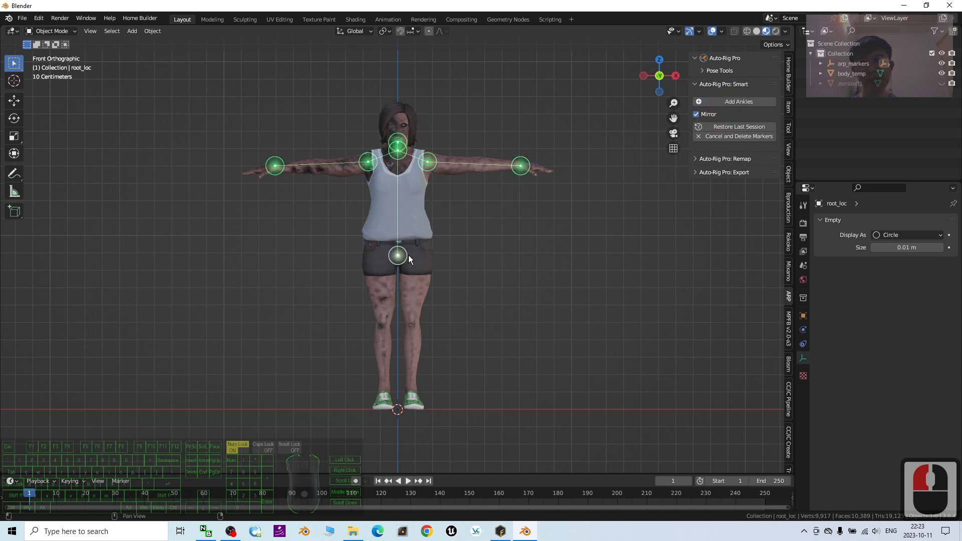
pyautogui.click(407, 255)
pyautogui.click(728, 102)
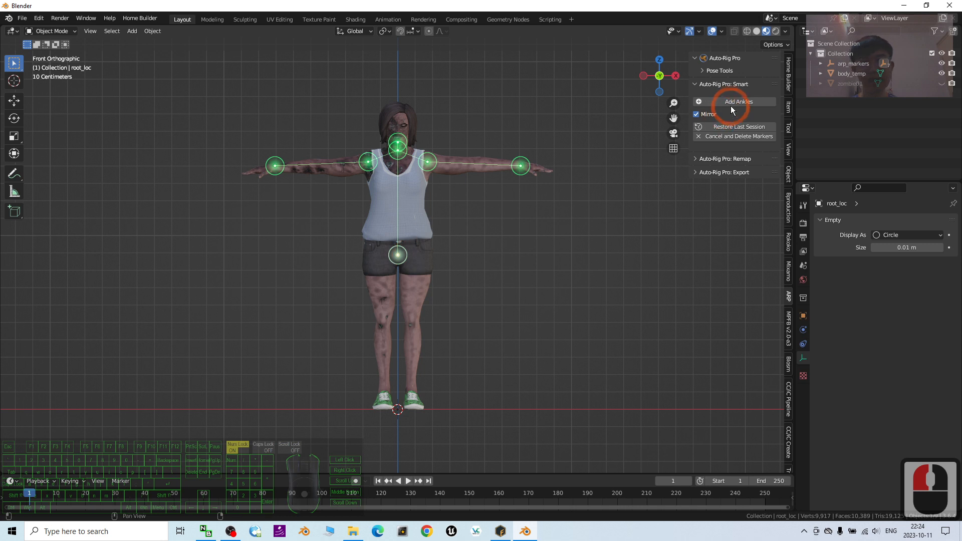
pyautogui.click(473, 360)
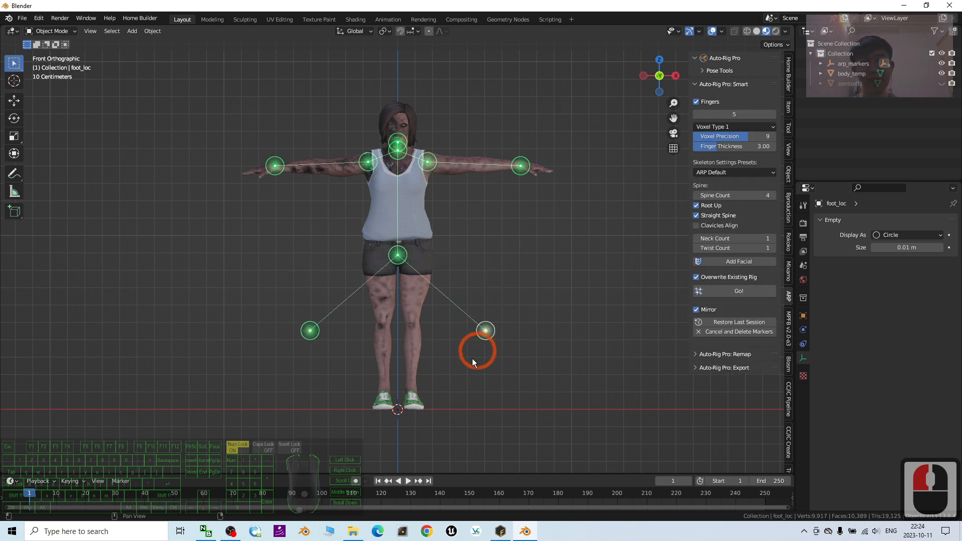
pyautogui.click(412, 397)
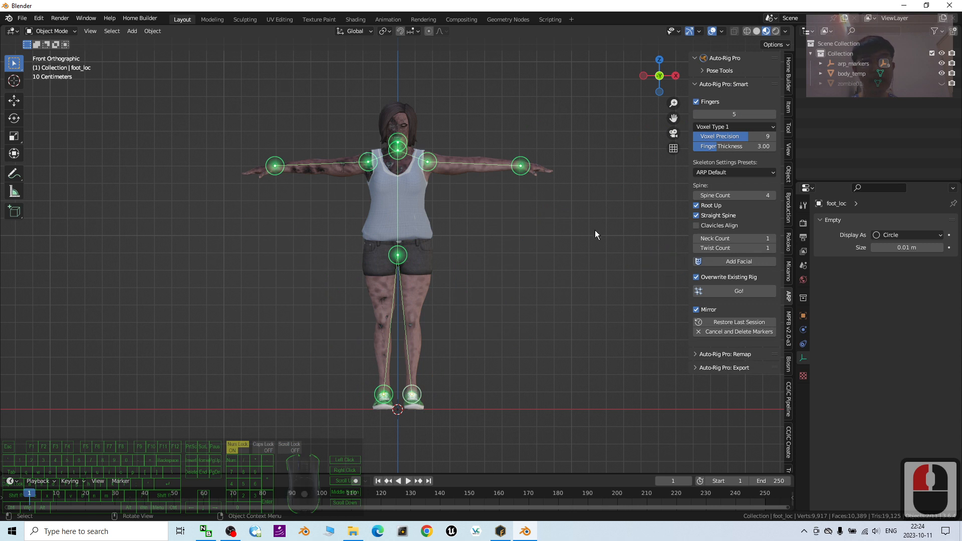
# Step: Generate the reference skeleton from the markers with the default Smart settings and match it to the final control rig
pyautogui.click(742, 291)
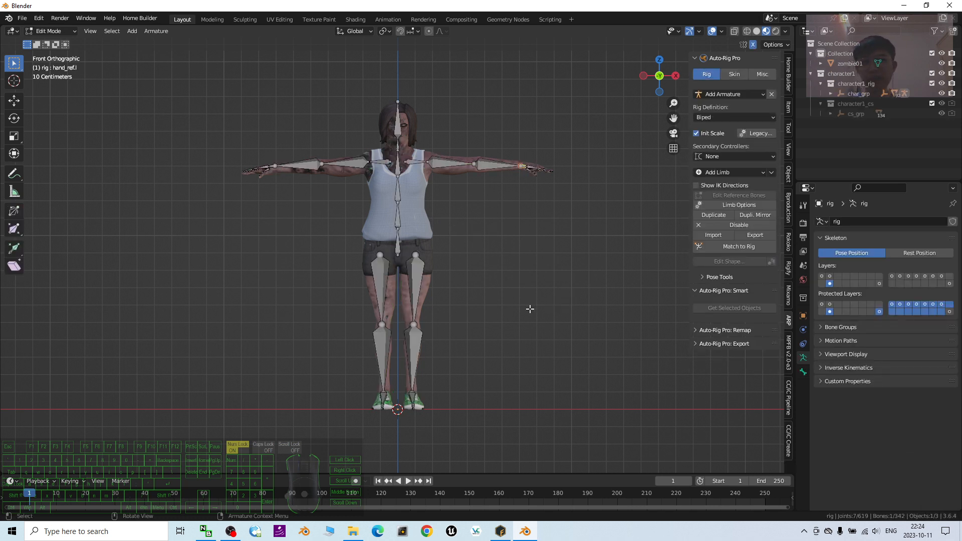
pyautogui.moveTo(561, 341)
pyautogui.mouseDown(button='middle')
pyautogui.moveTo(440, 343)
pyautogui.moveTo(440, 358)
pyautogui.moveTo(553, 369)
pyautogui.moveTo(585, 358)
pyautogui.moveTo(543, 341)
pyautogui.moveTo(564, 352)
pyautogui.moveTo(553, 343)
pyautogui.mouseUp(button='middle')
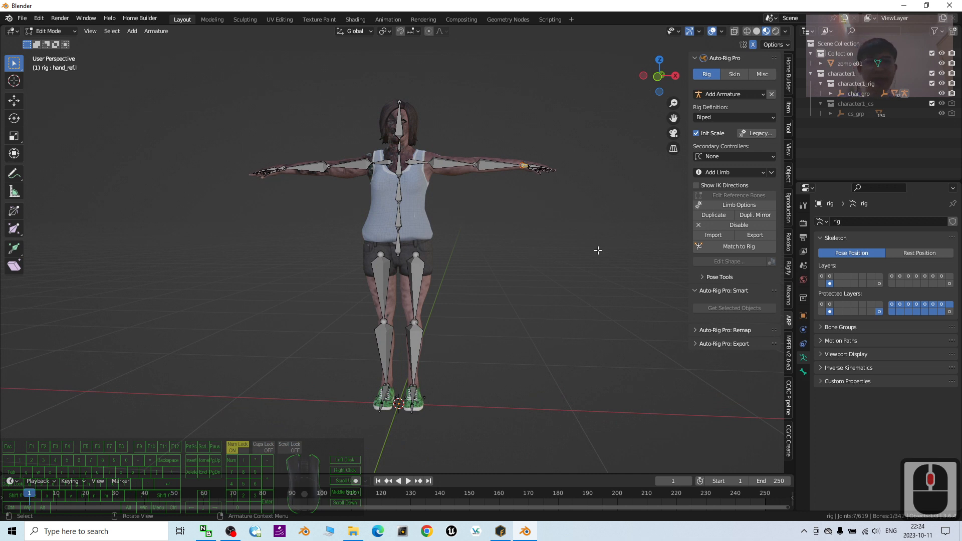
pyautogui.click(734, 247)
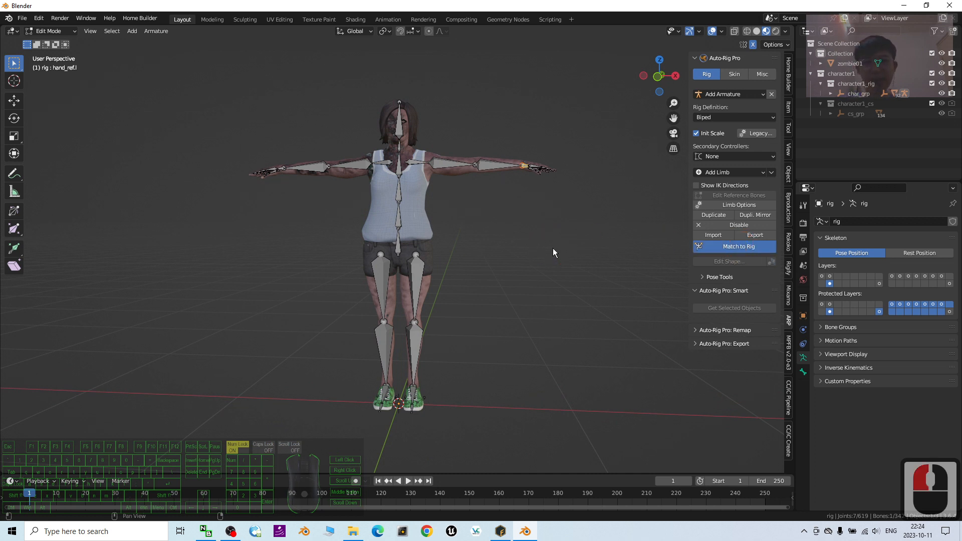
pyautogui.scroll(1, 444, 218)
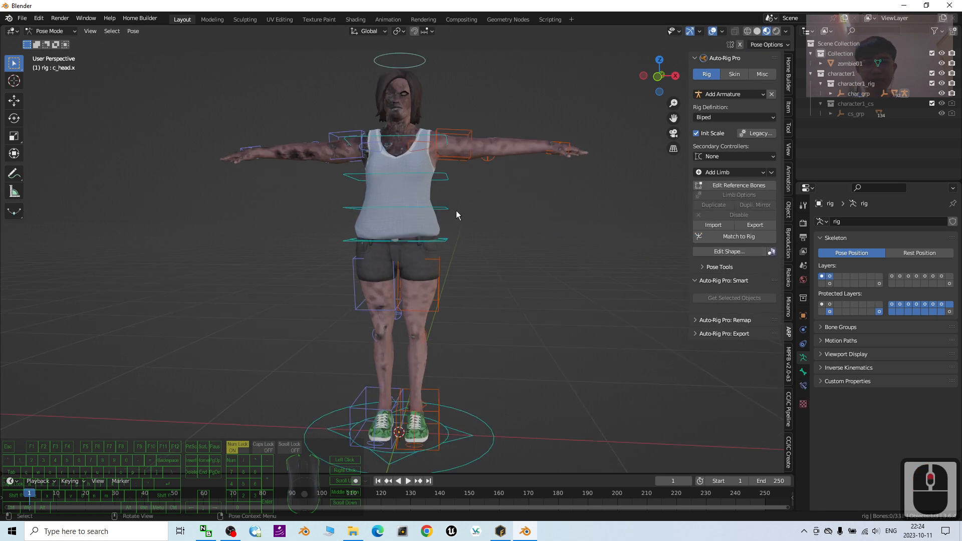
pyautogui.scroll(-1, 487, 233)
pyautogui.moveTo(509, 281); pyautogui.dragTo(505, 293, button='middle')
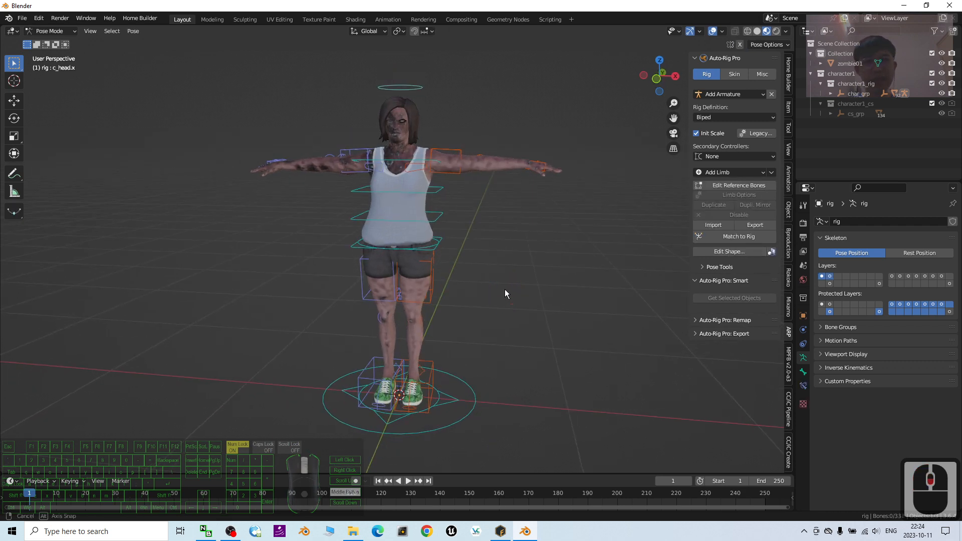
# Step: Bring up the Auto-Rig Pro skin binding settings and switch the rig from Pose Mode to Object Mode
pyautogui.click(734, 75)
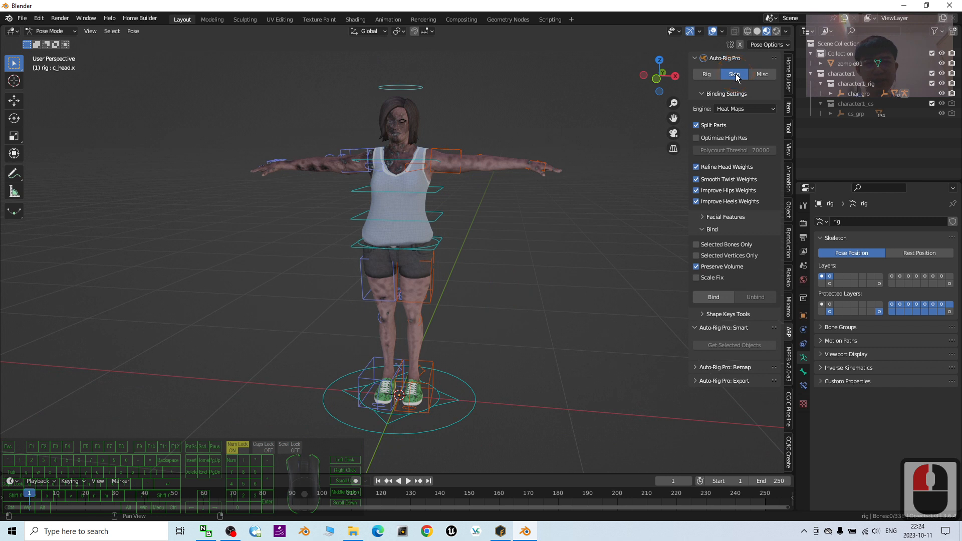
pyautogui.click(58, 32)
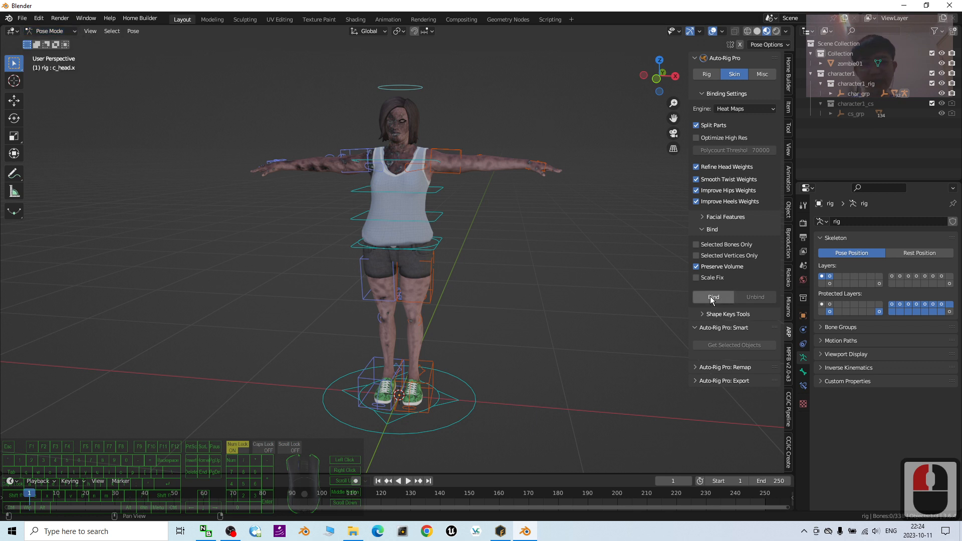
pyautogui.click(50, 31)
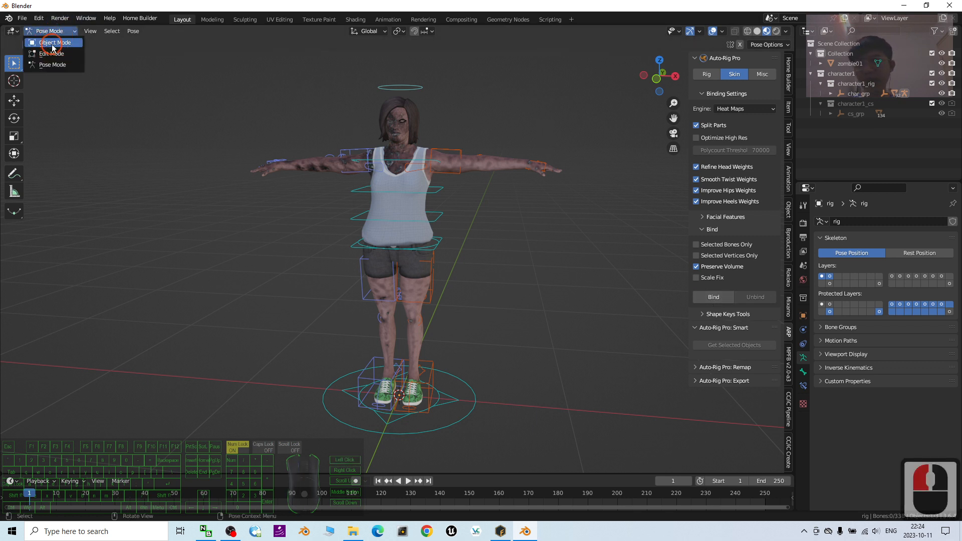
pyautogui.click(53, 43)
# Step: Bind the zombie01 mesh to the rig using the Heat Maps engine, and deselect everything
pyautogui.click(497, 170)
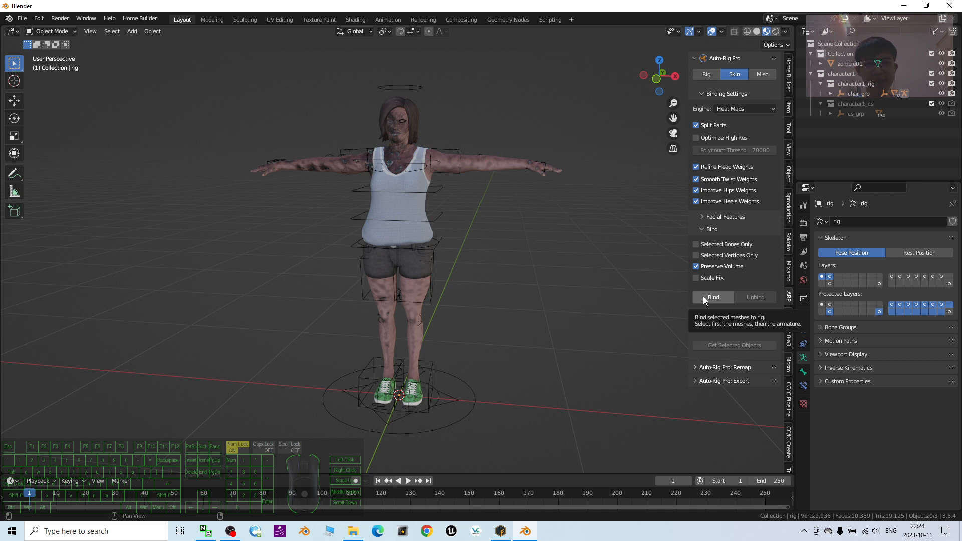
pyautogui.click(703, 296)
pyautogui.click(495, 162)
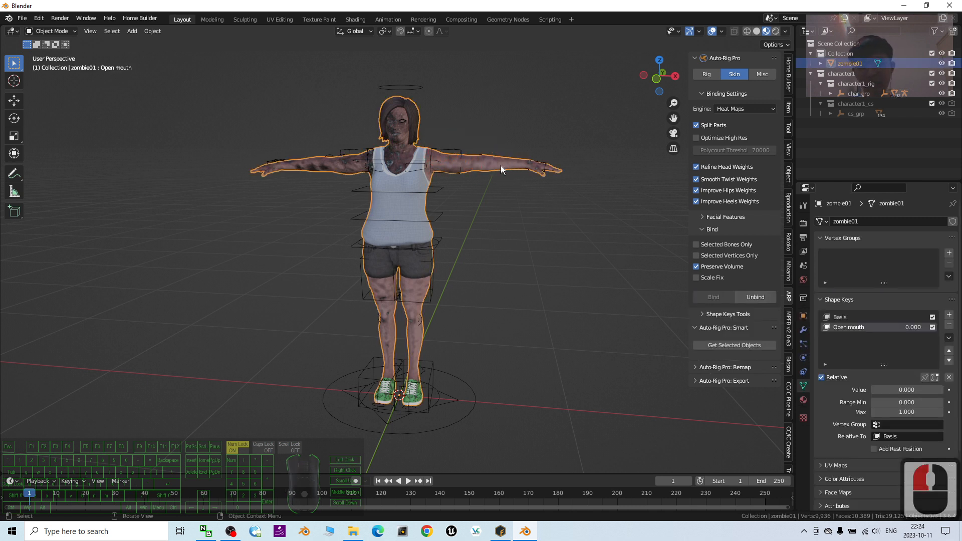
pyautogui.keyDown('shift'); pyautogui.click(434, 192); pyautogui.keyUp('shift')
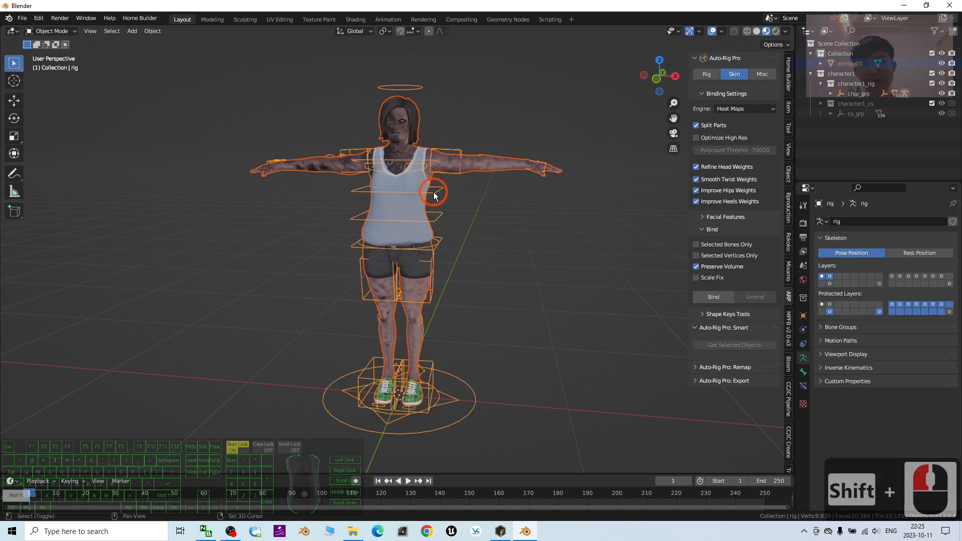
pyautogui.click(714, 297)
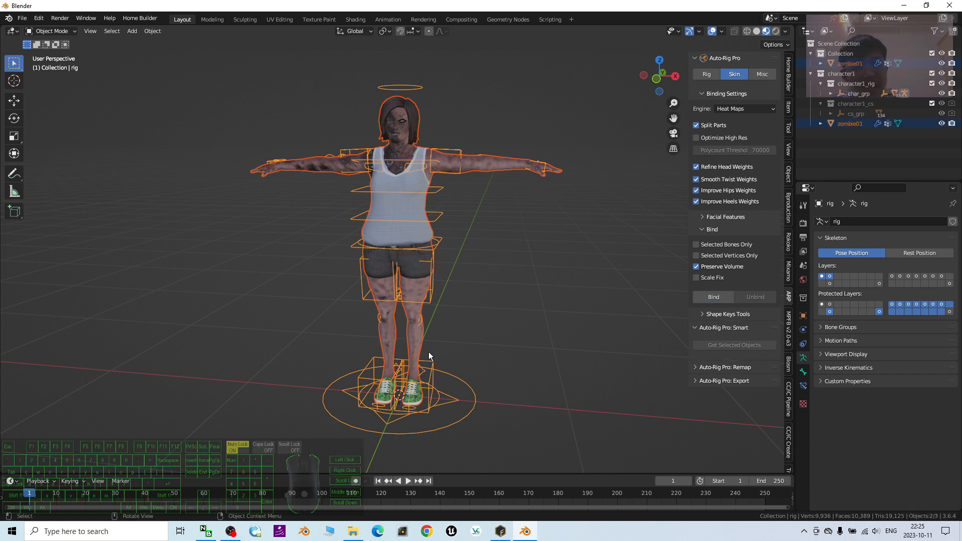
pyautogui.click(468, 248)
pyautogui.click(654, 322)
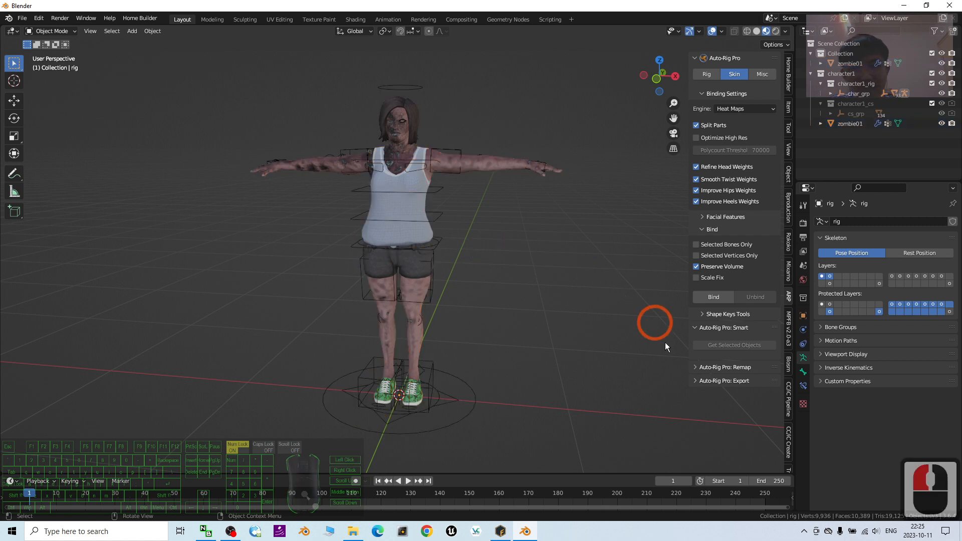
# Step: Start an Auto-Rig Pro FBX export and choose the Zombie01 folder on the Desktop as its destination
pyautogui.click(696, 381)
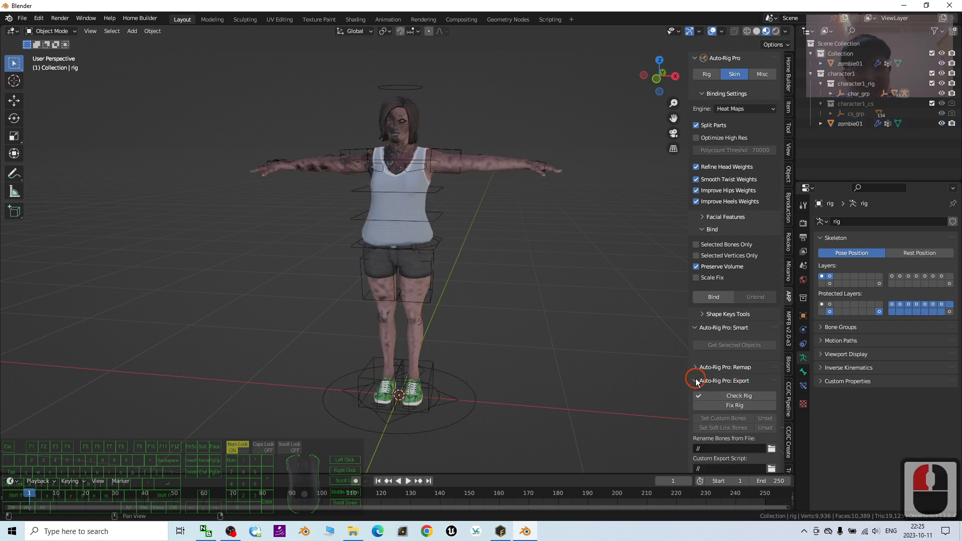
pyautogui.scroll(-5, 726, 371)
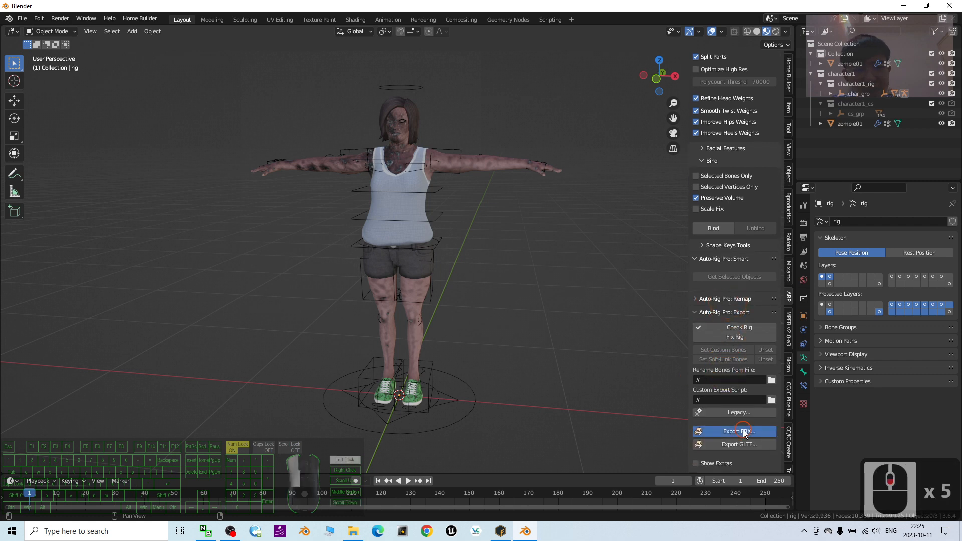
pyautogui.click(742, 430)
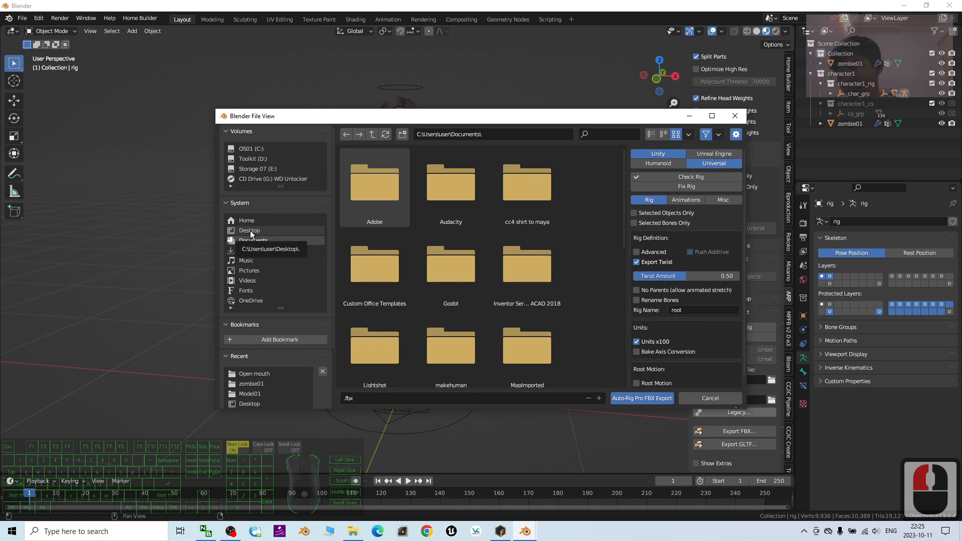
pyautogui.click(250, 230)
pyautogui.click(537, 262)
pyautogui.click(475, 228)
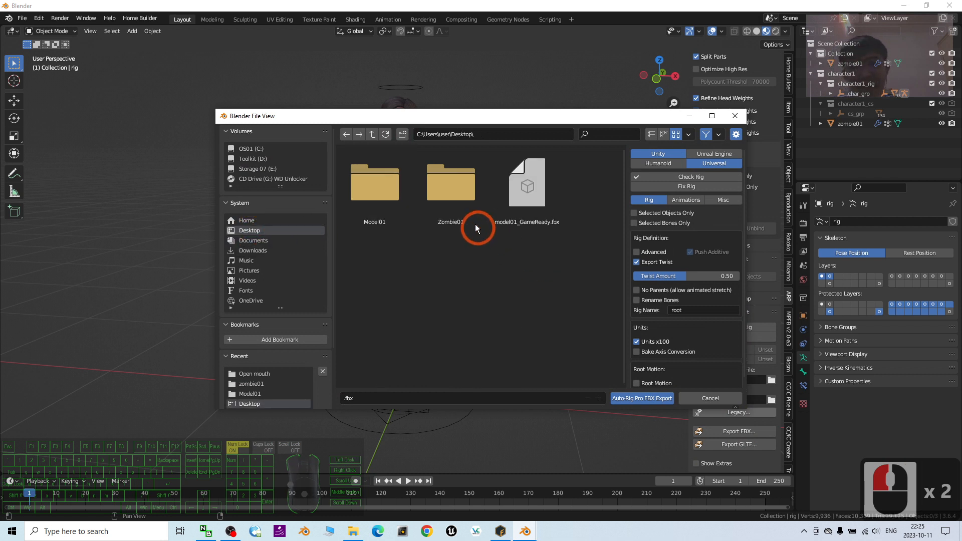
pyautogui.click(599, 286)
pyautogui.doubleClick(455, 200)
pyautogui.click(530, 269)
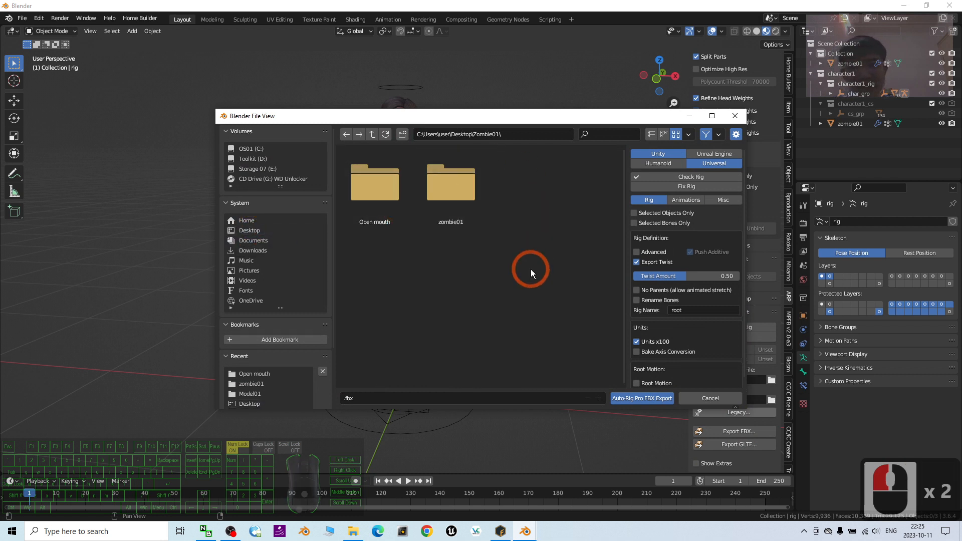
# Step: Set the FBX export to Unreal Engine with the Universal rig type and turn off Export Twist
pyautogui.click(711, 154)
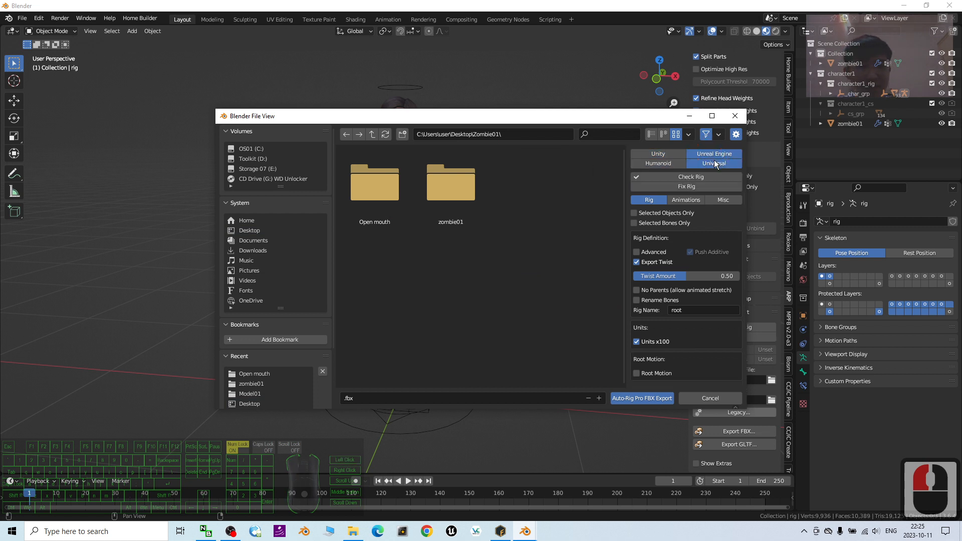
pyautogui.click(636, 262)
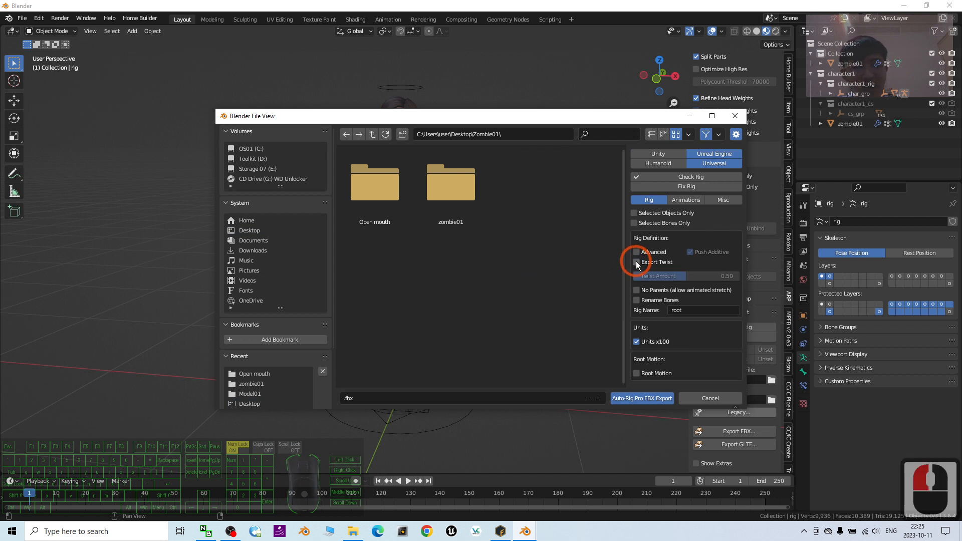
pyautogui.click(644, 399)
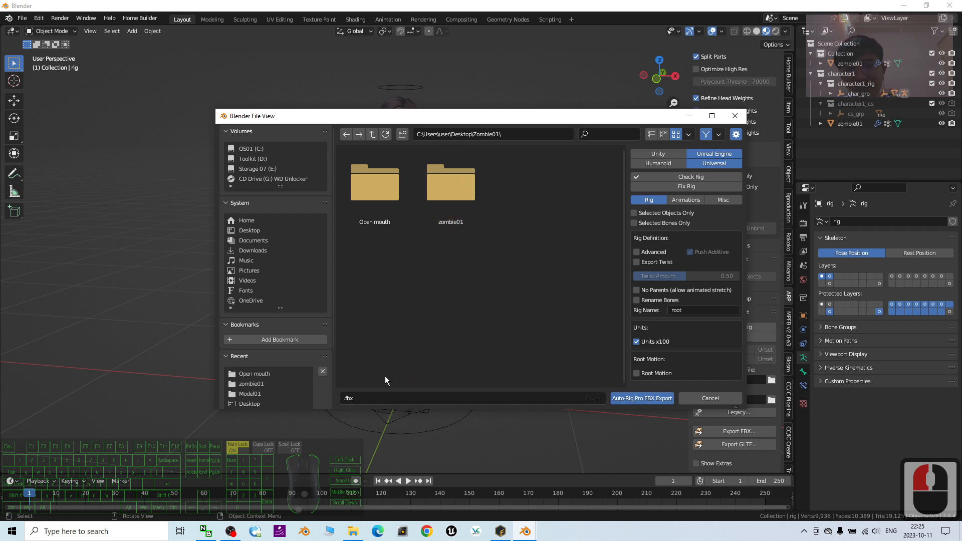
# Step: Name the FBX file zombie01 and export the rigged character
pyautogui.click(359, 399)
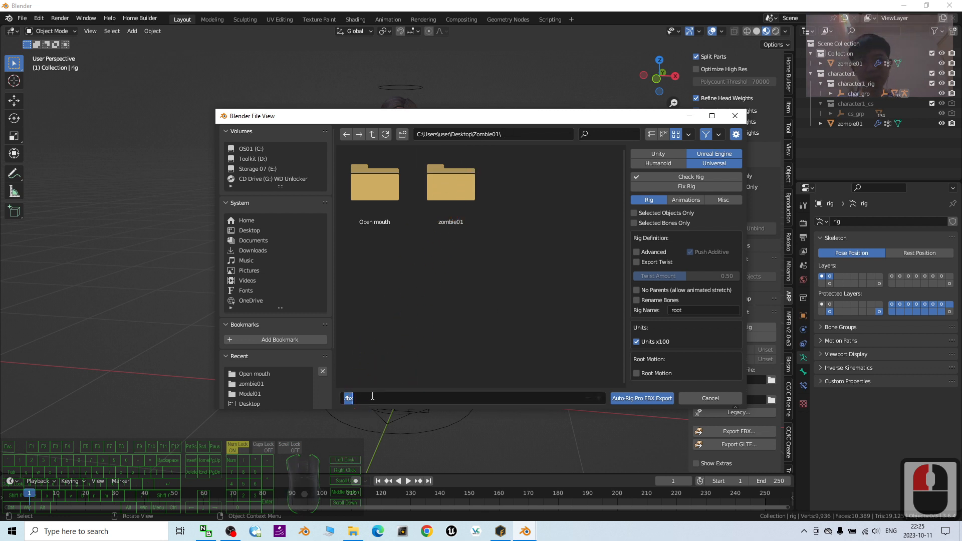
pyautogui.write('zombie01')
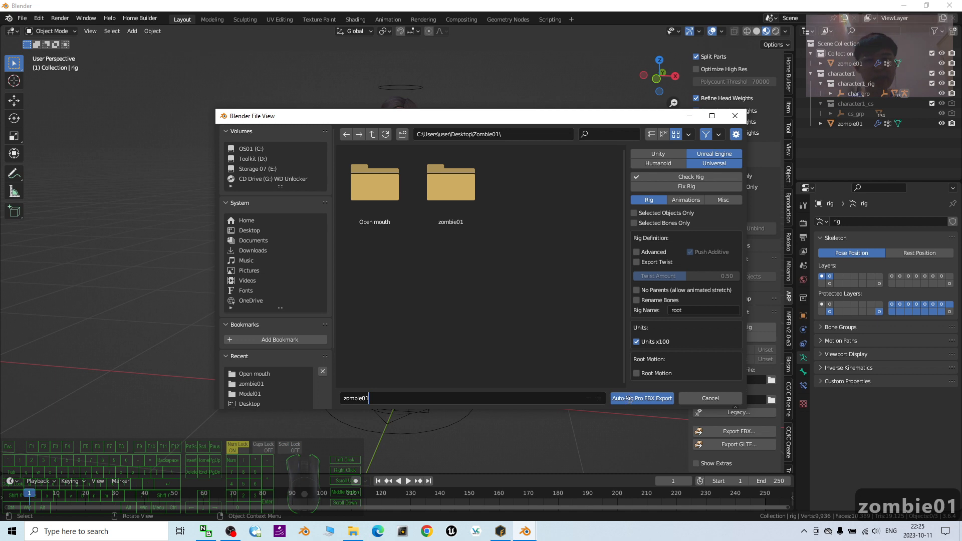
pyautogui.click(627, 400)
pyautogui.click(627, 400)
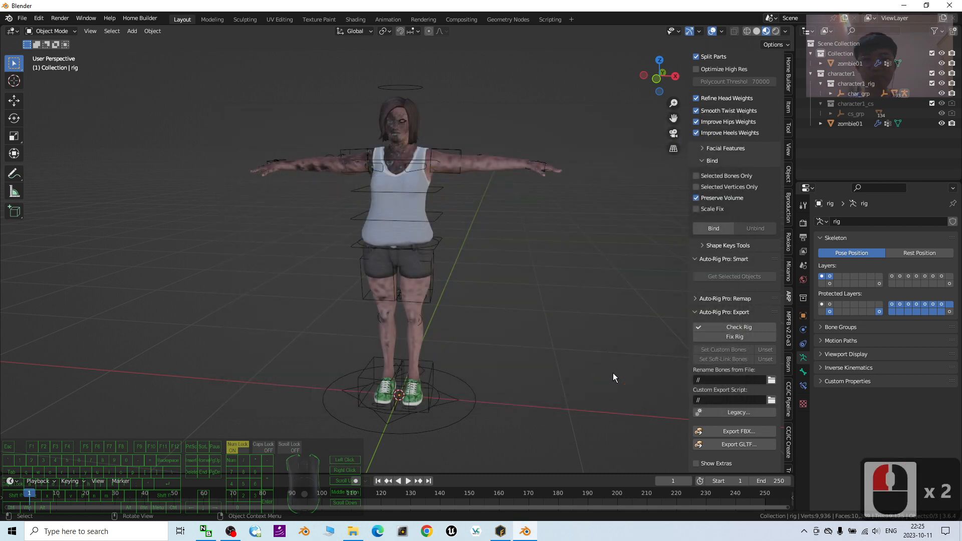
# Step: Clear the open windows off the desktop and open the Zombie01 folder to check the exported FBX file
pyautogui.click(903, 6)
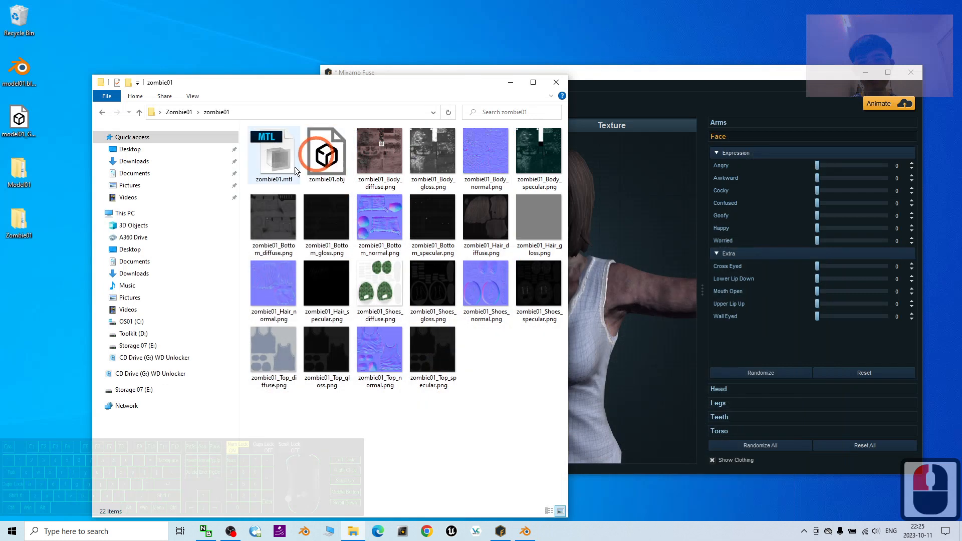
pyautogui.click(555, 83)
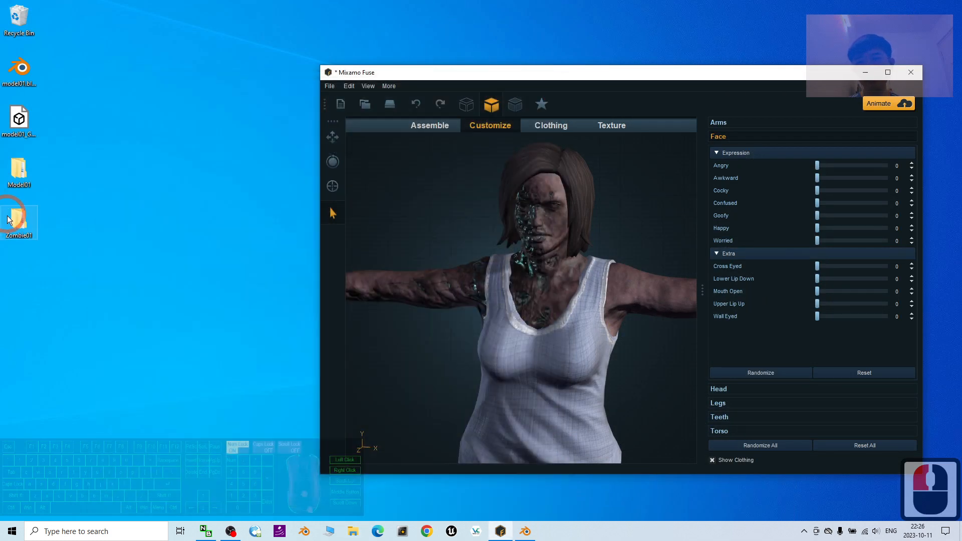
pyautogui.click(911, 73)
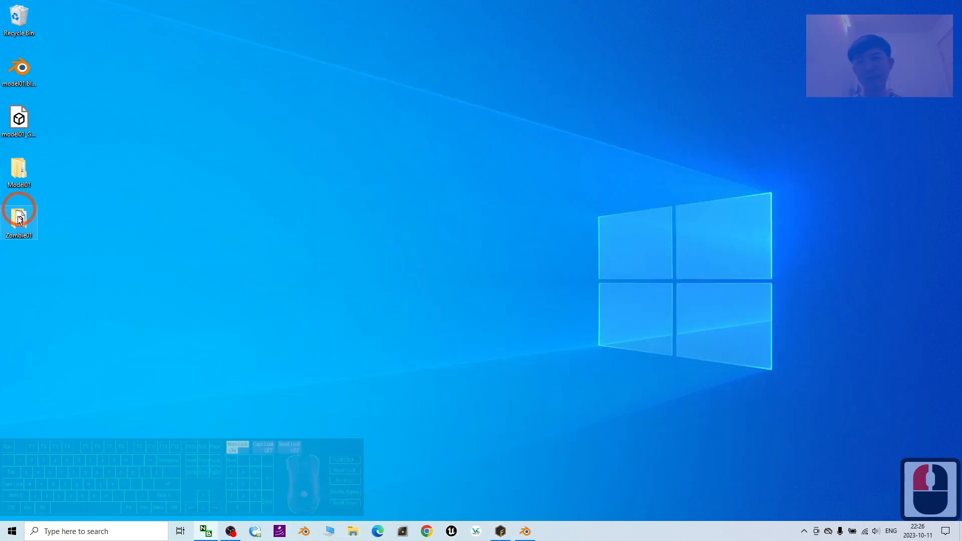
pyautogui.doubleClick(20, 219)
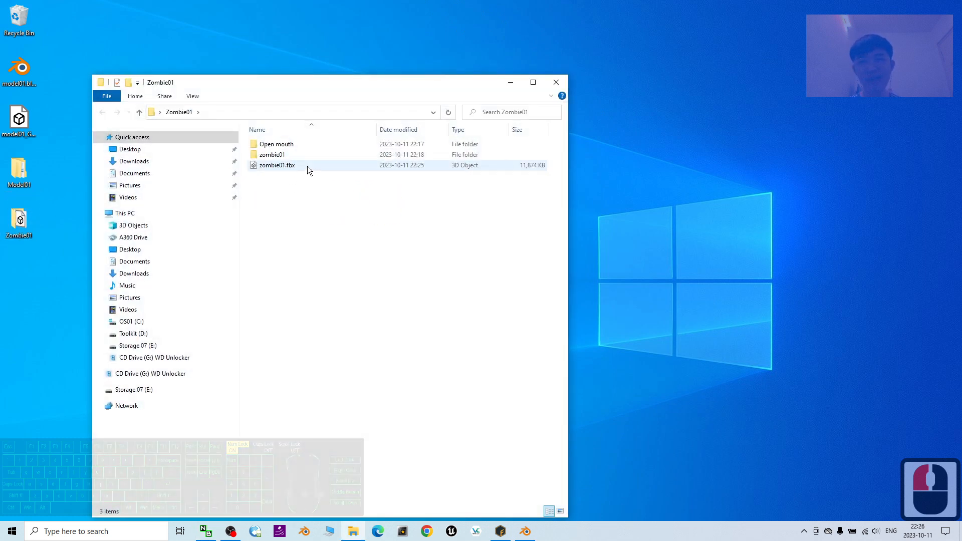
pyautogui.click(434, 382)
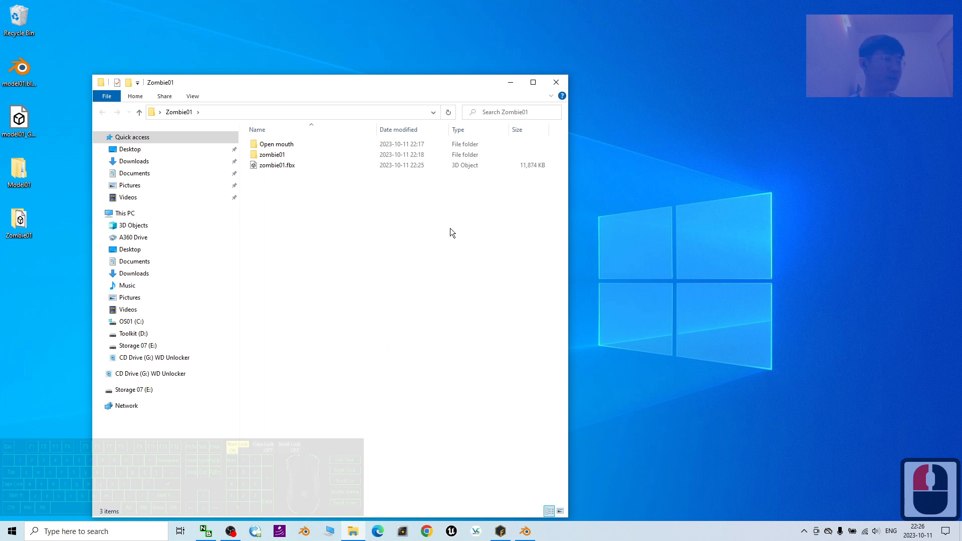
# Step: Open a new Blender instance, dismiss the splash screen, and delete all default scene objects
pyautogui.click(525, 531)
pyautogui.rightClick(525, 533)
pyautogui.click(504, 476)
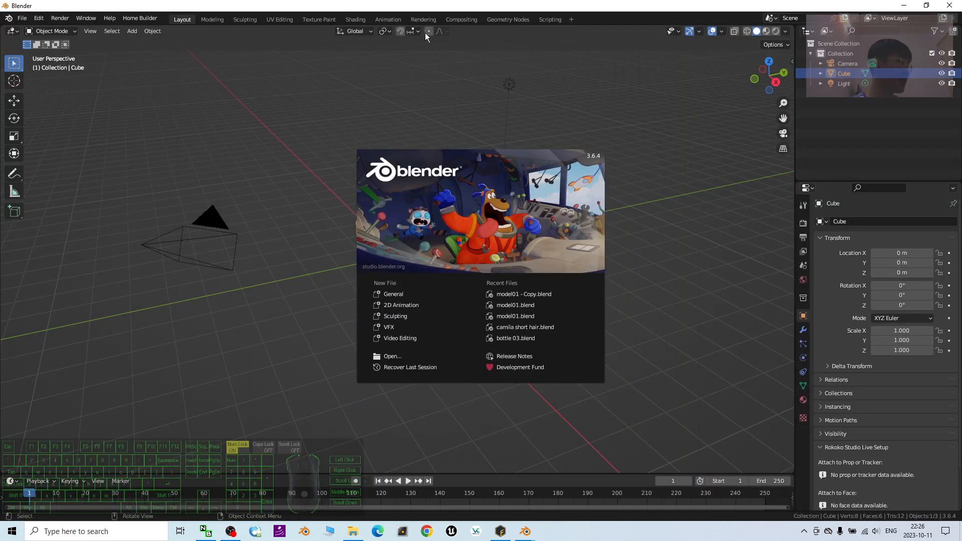
pyautogui.click(311, 335)
pyautogui.press('a')
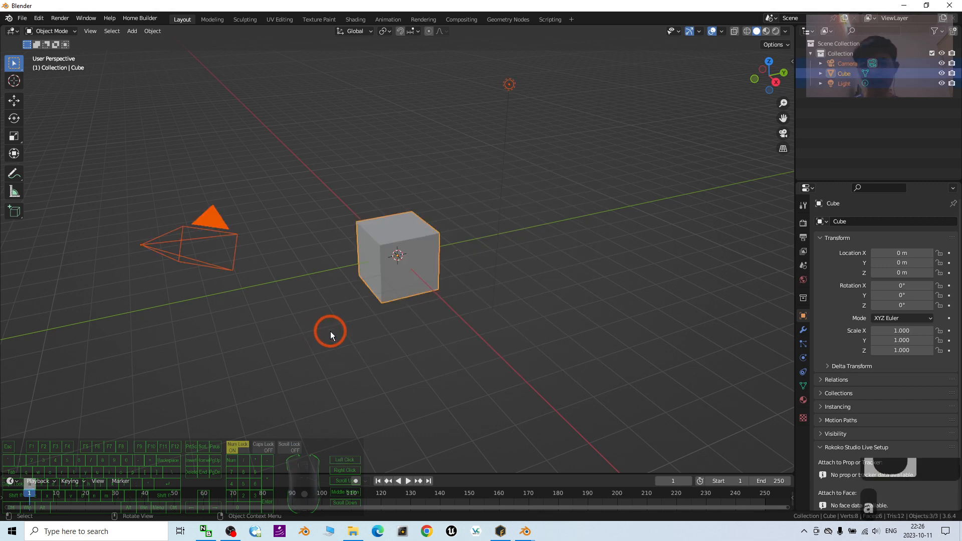
pyautogui.press('Delete')
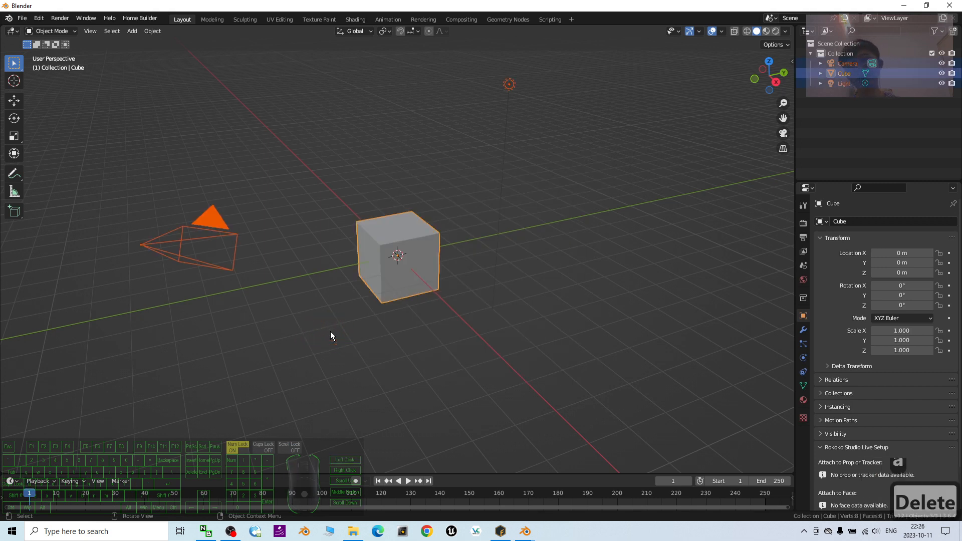
# Step: Arrange the new Blender window beside the Zombie01 folder window and bring Blender to the front
pyautogui.moveTo(608, 4); pyautogui.dragTo(834, 62)
pyautogui.click(126, 76)
pyautogui.moveTo(212, 80); pyautogui.dragTo(202, 83)
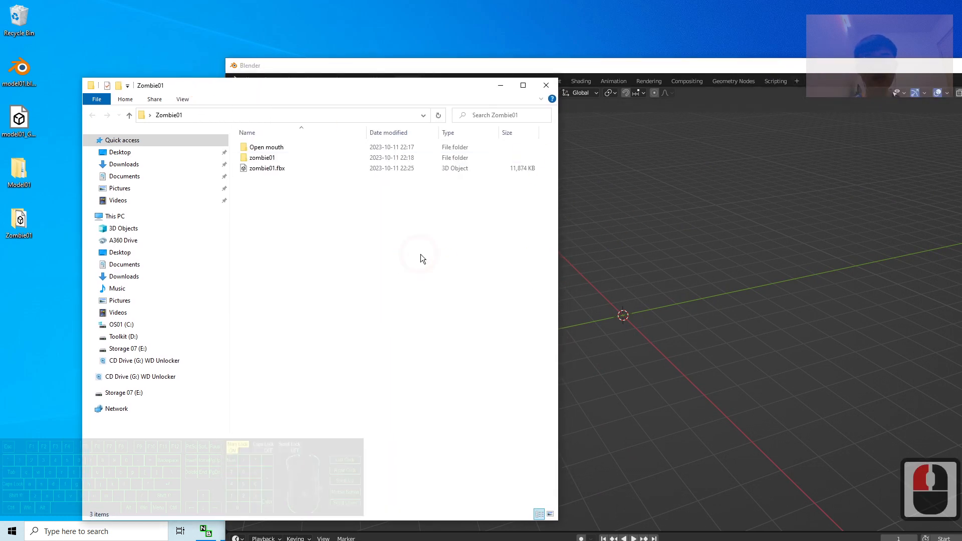
pyautogui.click(618, 72)
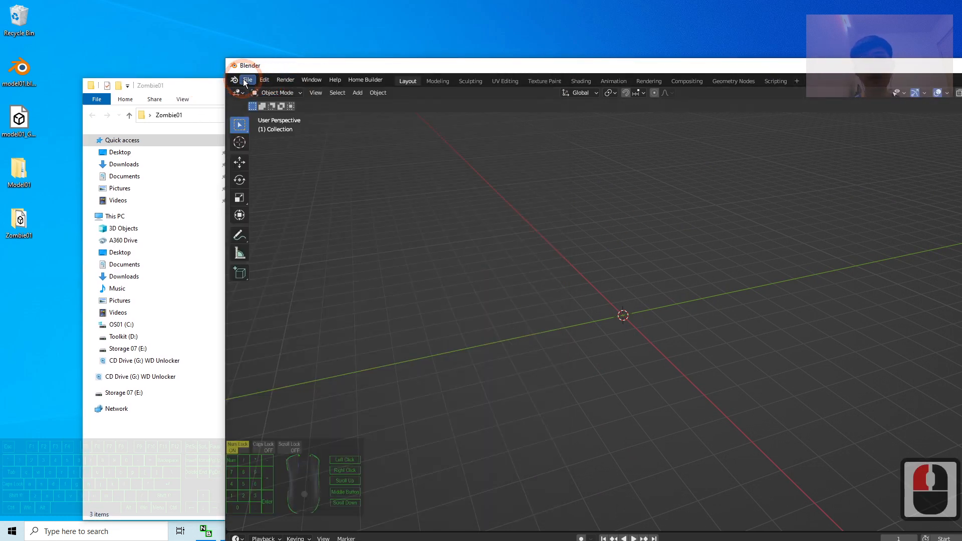
# Step: Import zombie01.fbx from the Zombie01 folder on the Desktop into the empty scene
pyautogui.click(247, 80)
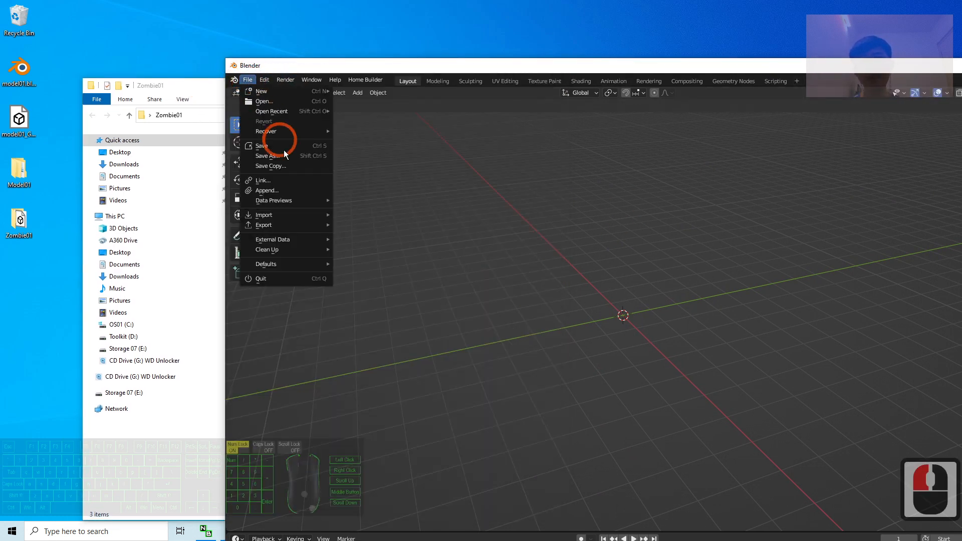
pyautogui.click(279, 215)
pyautogui.click(393, 324)
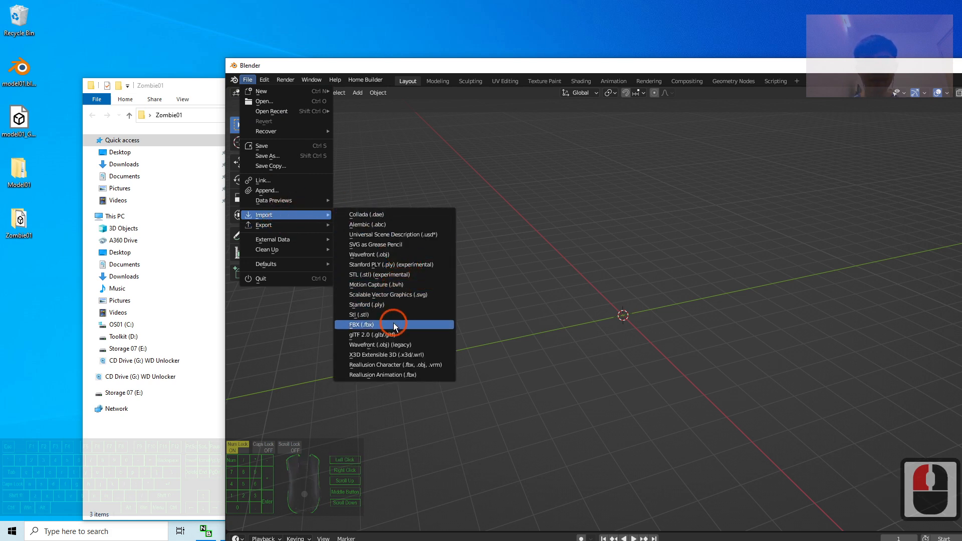
pyautogui.click(463, 289)
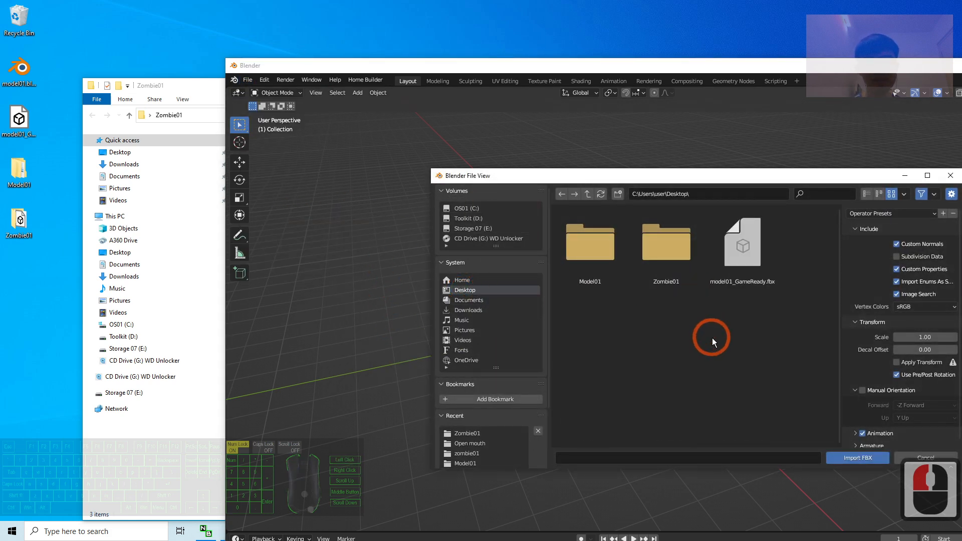
pyautogui.doubleClick(653, 260)
pyautogui.doubleClick(665, 254)
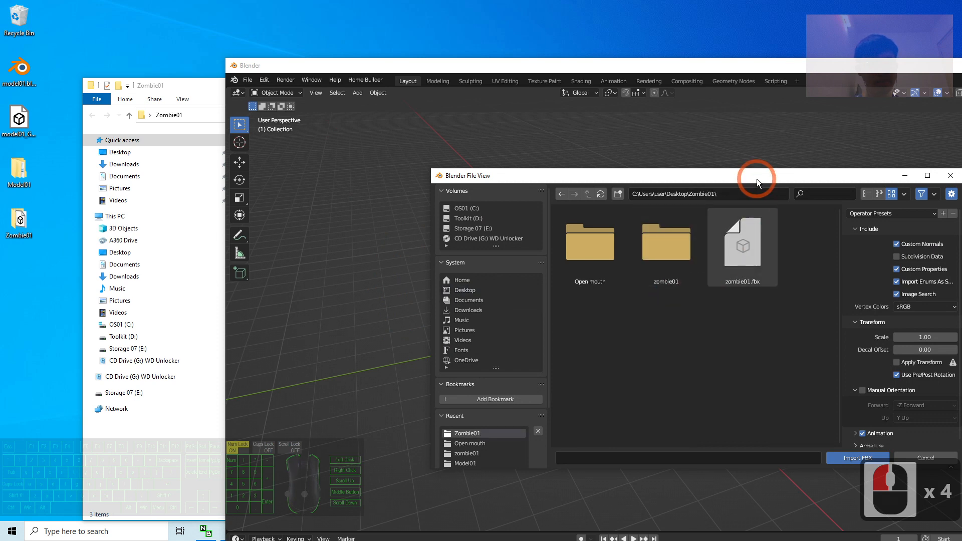
pyautogui.moveTo(756, 179); pyautogui.dragTo(605, 153)
pyautogui.click(603, 219)
pyautogui.doubleClick(603, 218)
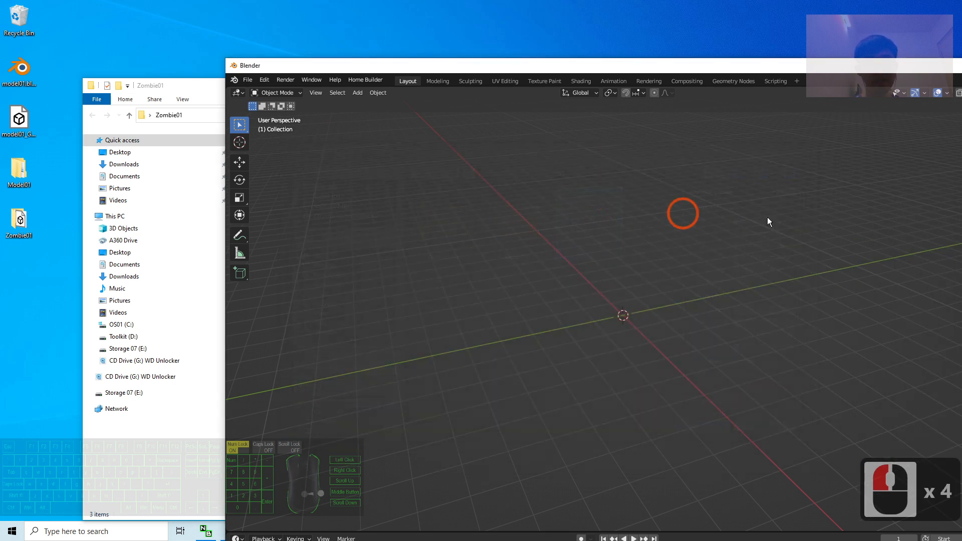
# Step: Maximize the Blender window and show the imported zombie with Material Preview shading
pyautogui.scroll(1, 735, 287)
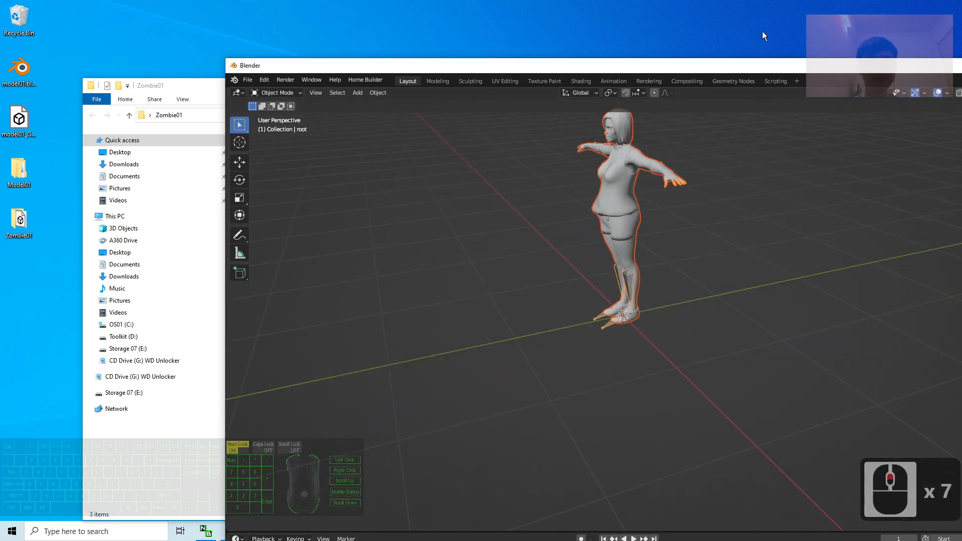
pyautogui.doubleClick(761, 63)
pyautogui.scroll(2, 432, 161)
pyautogui.scroll(-2, 483, 299)
pyautogui.keyDown('shift'); pyautogui.moveTo(483, 299); pyautogui.dragTo(546, 363, button='middle'); pyautogui.keyUp('shift')
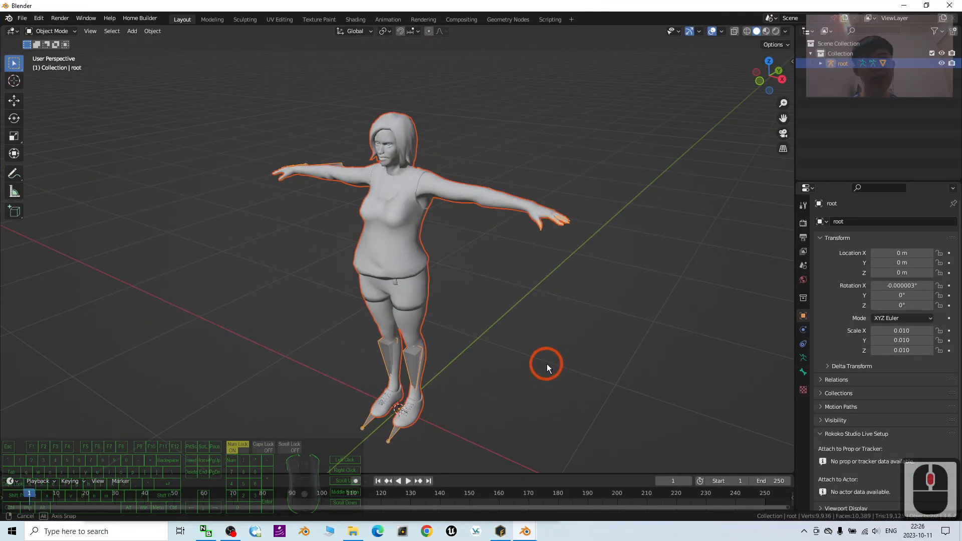
pyautogui.click(766, 32)
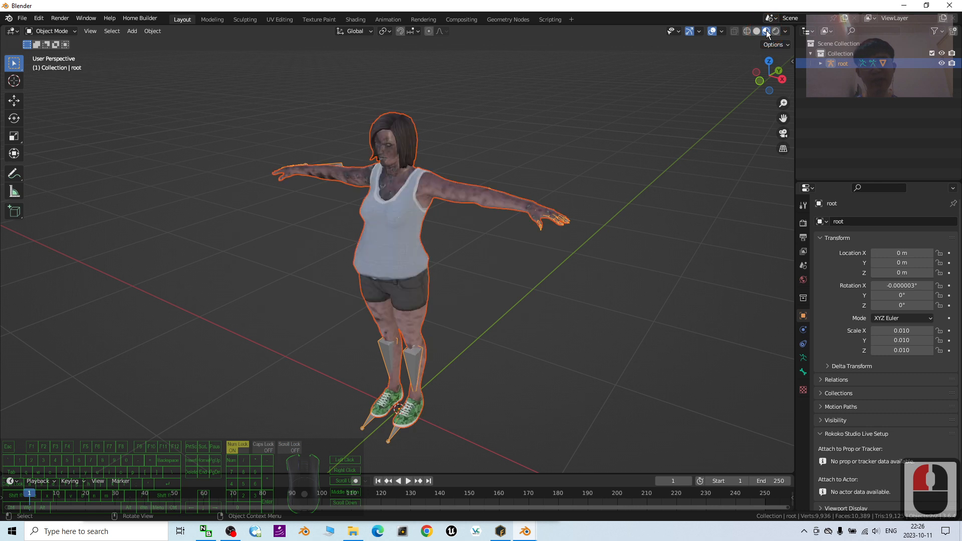
pyautogui.scroll(2, 489, 245)
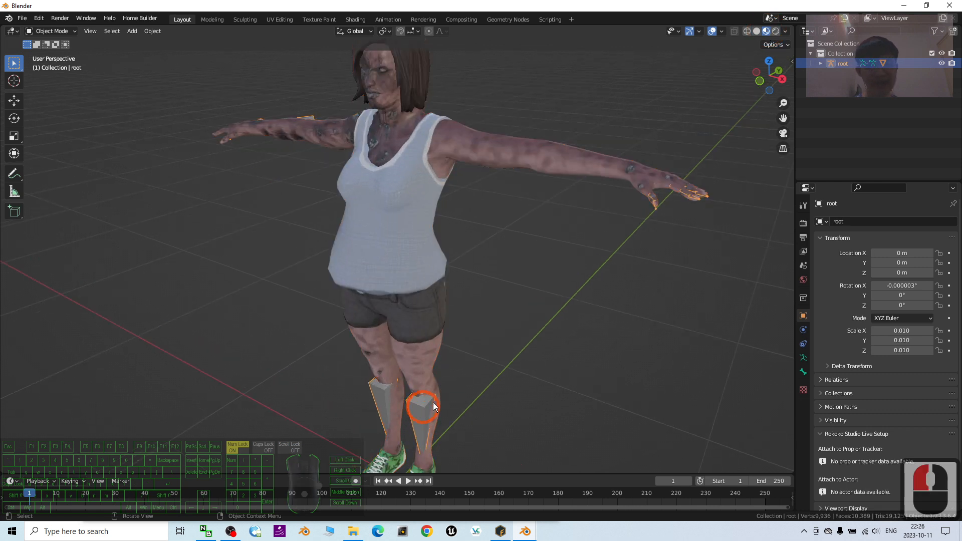
# Step: Set the root armature's viewport display to In Front
pyautogui.click(802, 358)
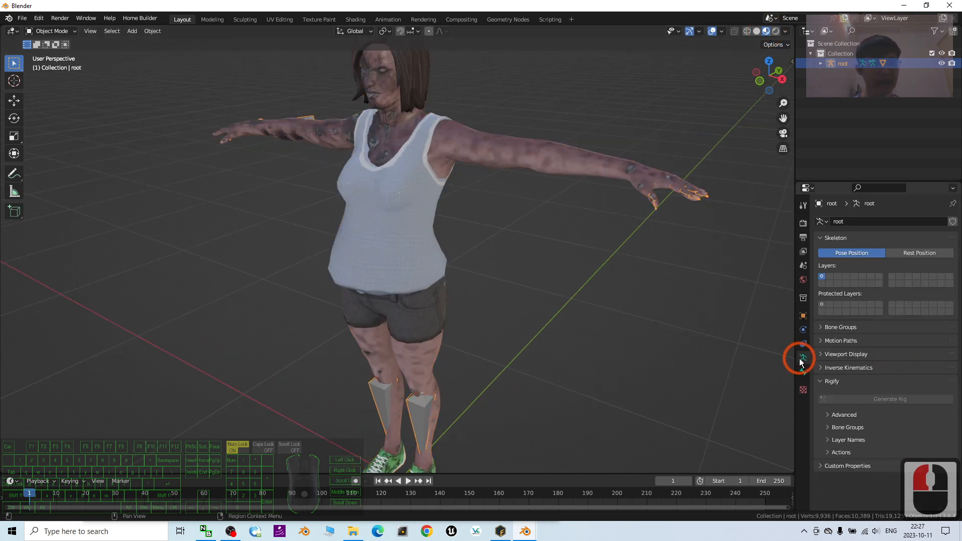
pyautogui.click(832, 354)
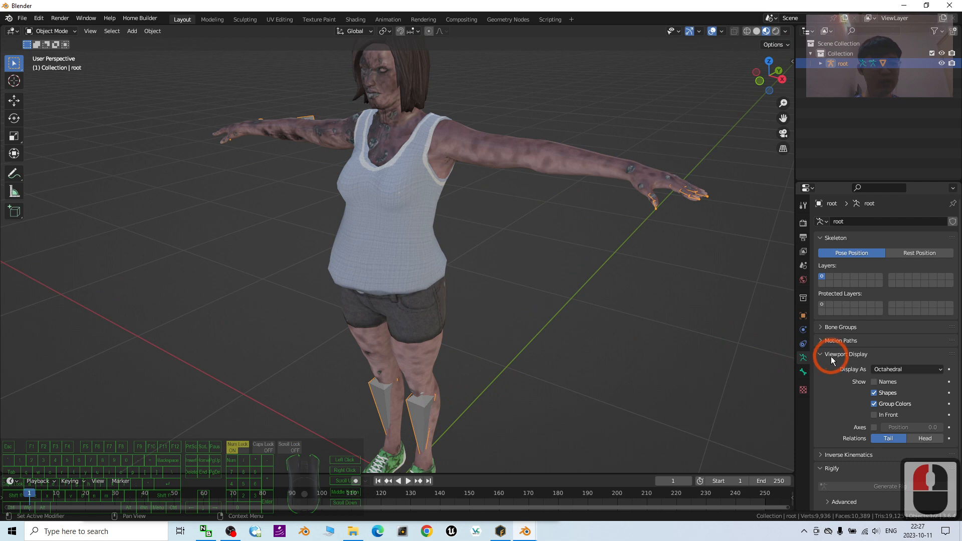
pyautogui.click(874, 415)
pyautogui.moveTo(545, 320); pyautogui.dragTo(497, 192, button='middle')
# Step: Switch the root armature to Pose Mode, try rotating the arm_stretch.l bone, and undo the rotation
pyautogui.click(468, 162)
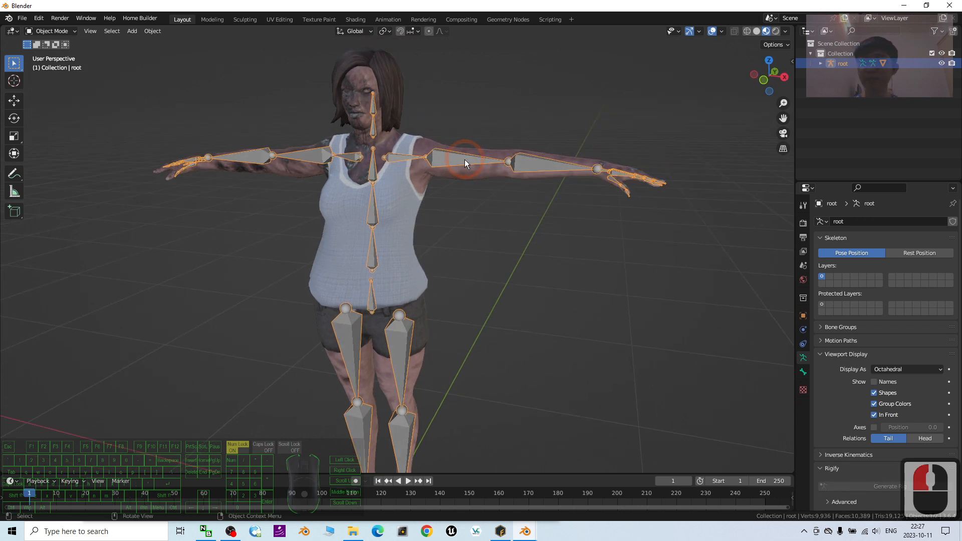
pyautogui.click(62, 33)
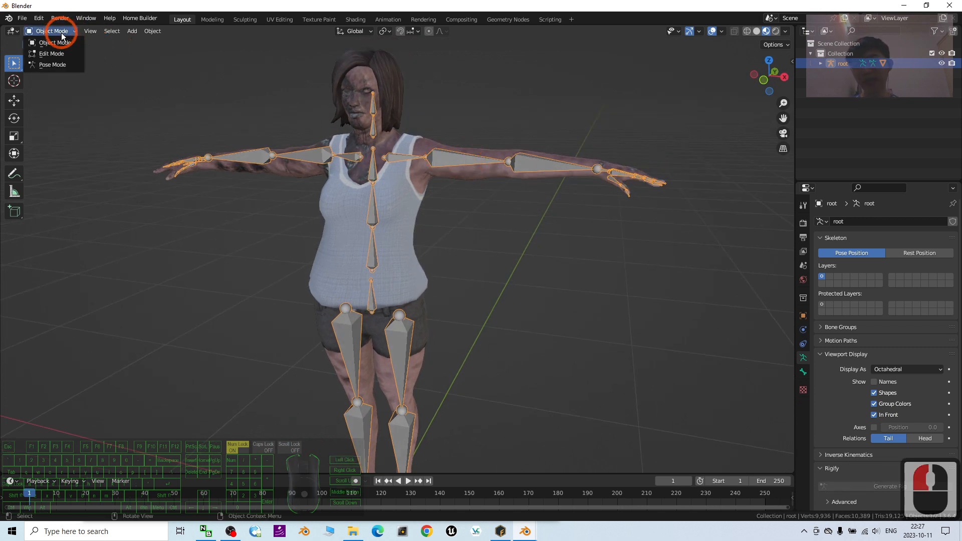
pyautogui.click(58, 64)
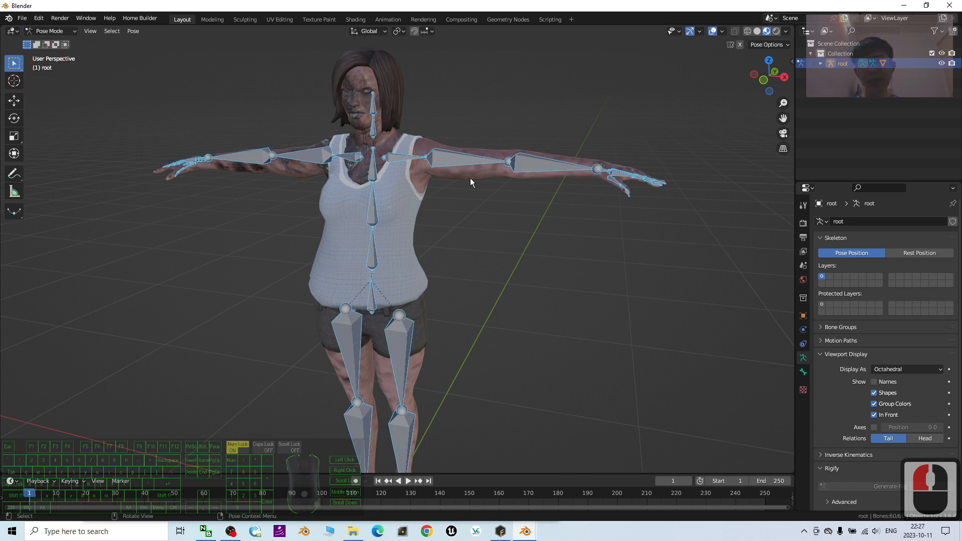
pyautogui.click(464, 160)
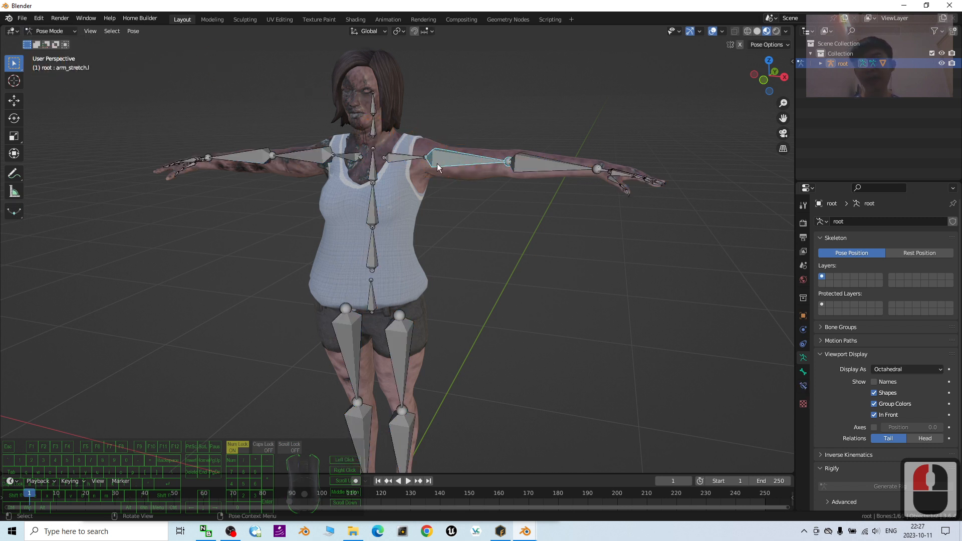
pyautogui.click(13, 118)
pyautogui.moveTo(468, 145); pyautogui.dragTo(572, 214)
pyautogui.hotkey('ctrl', 'z')
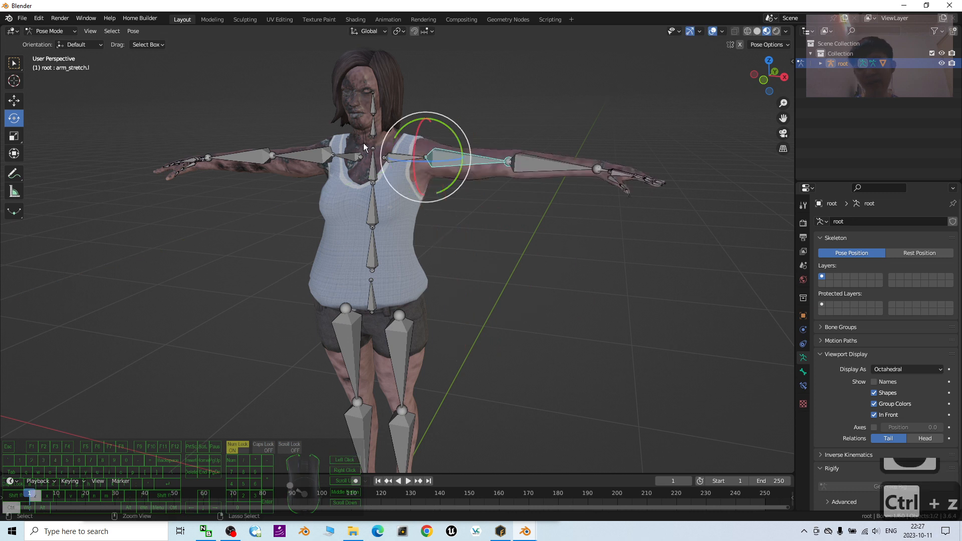
# Step: Test the head.x bone with two trial rotations, undoing each one
pyautogui.click(375, 111)
pyautogui.moveTo(419, 116)
pyautogui.mouseDown()
pyautogui.moveTo(348, 116)
pyautogui.moveTo(422, 122)
pyautogui.mouseUp()
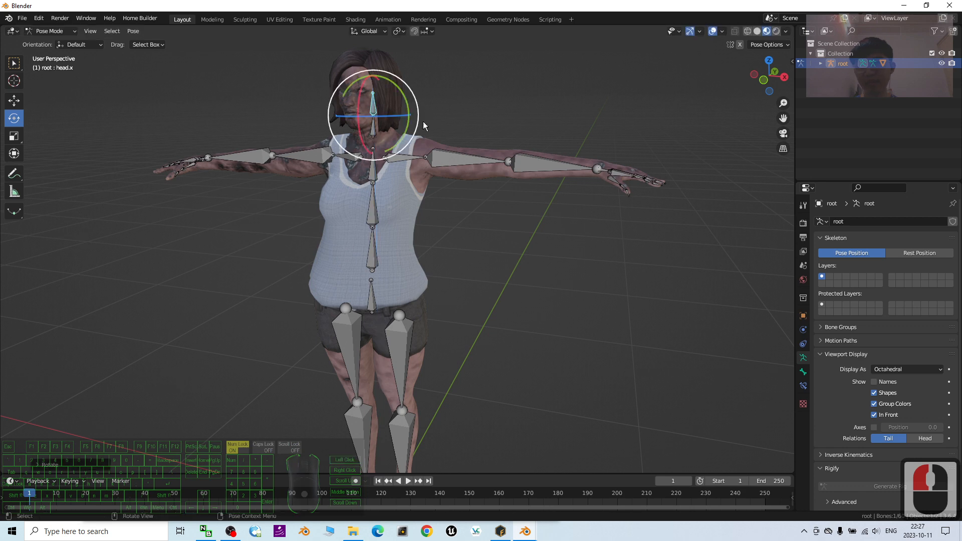
pyautogui.hotkey('ctrl', 'z')
pyautogui.moveTo(469, 223); pyautogui.dragTo(480, 258, button='middle')
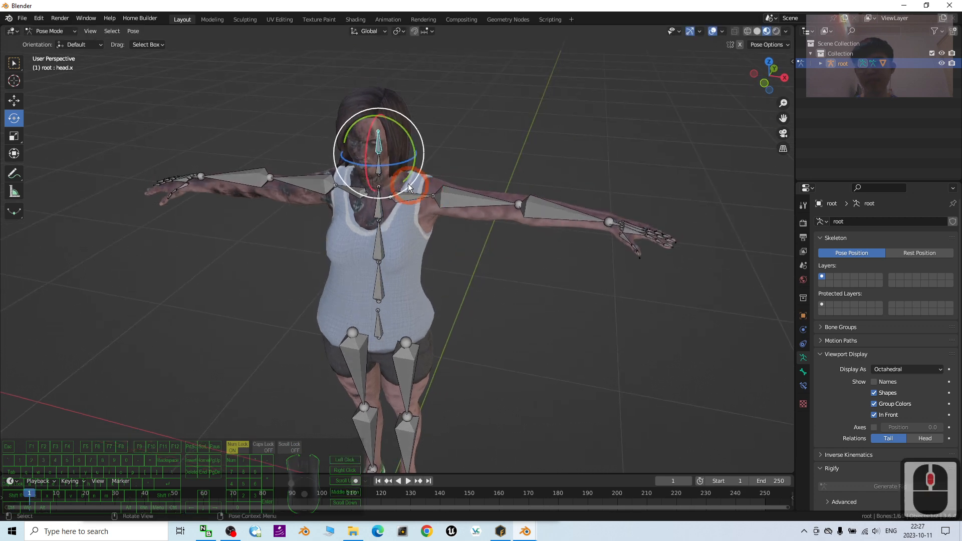
pyautogui.moveTo(391, 165); pyautogui.dragTo(458, 143)
pyautogui.moveTo(532, 313); pyautogui.dragTo(543, 294, button='middle')
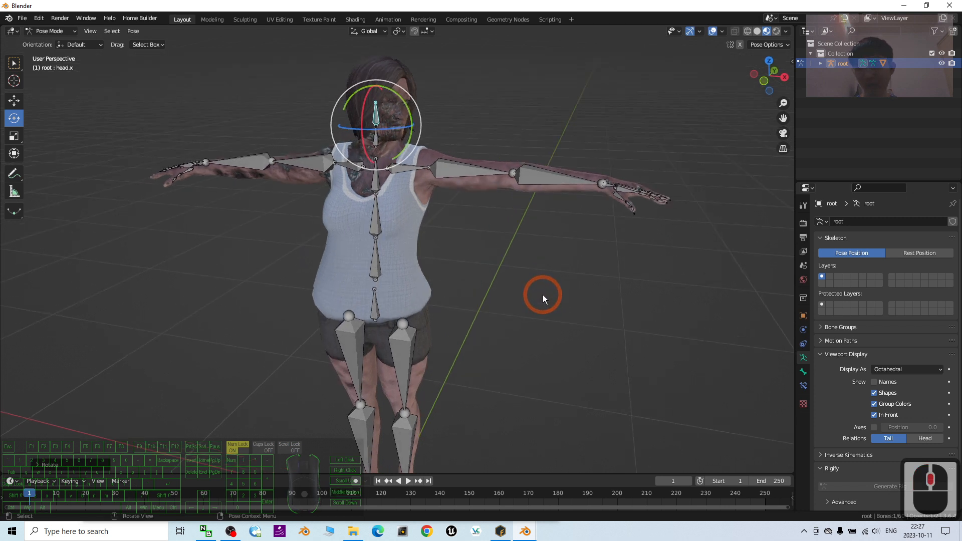
pyautogui.hotkey('ctrl', 'z')
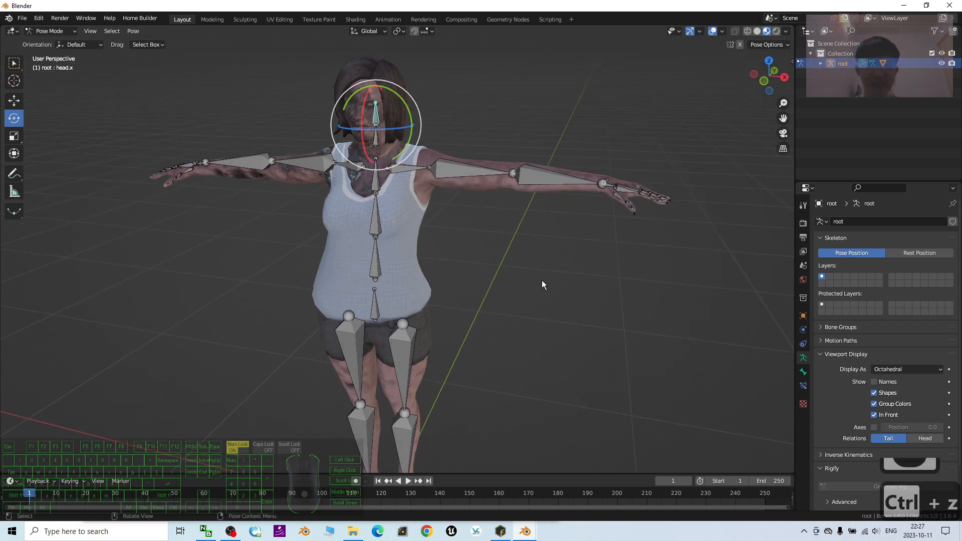
# Step: In Object Mode, test the zombie01 mesh's Open mouth shape key at 1.000 and return it to 0.000
pyautogui.click(804, 359)
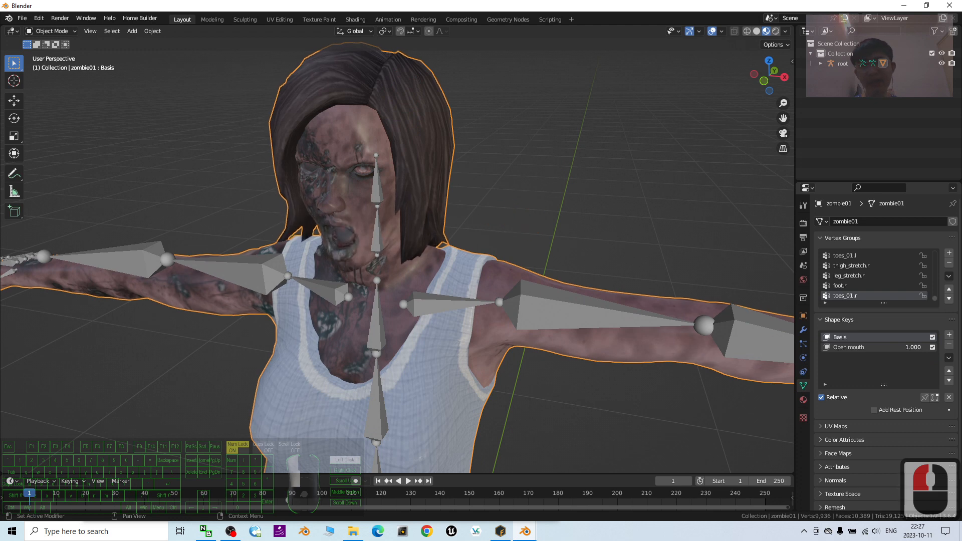
pyautogui.moveTo(912, 347); pyautogui.dragTo(881, 347)
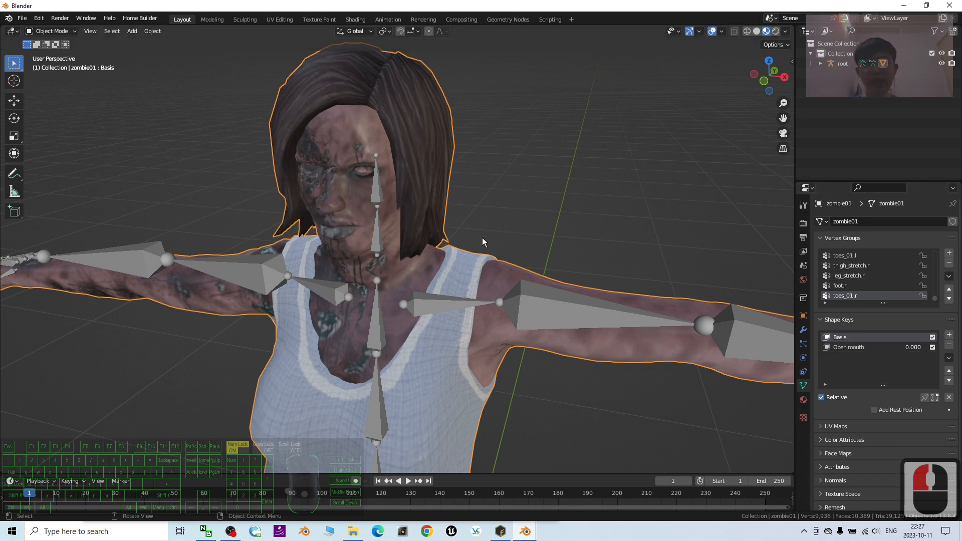
pyautogui.moveTo(543, 232); pyautogui.dragTo(469, 173, button='middle')
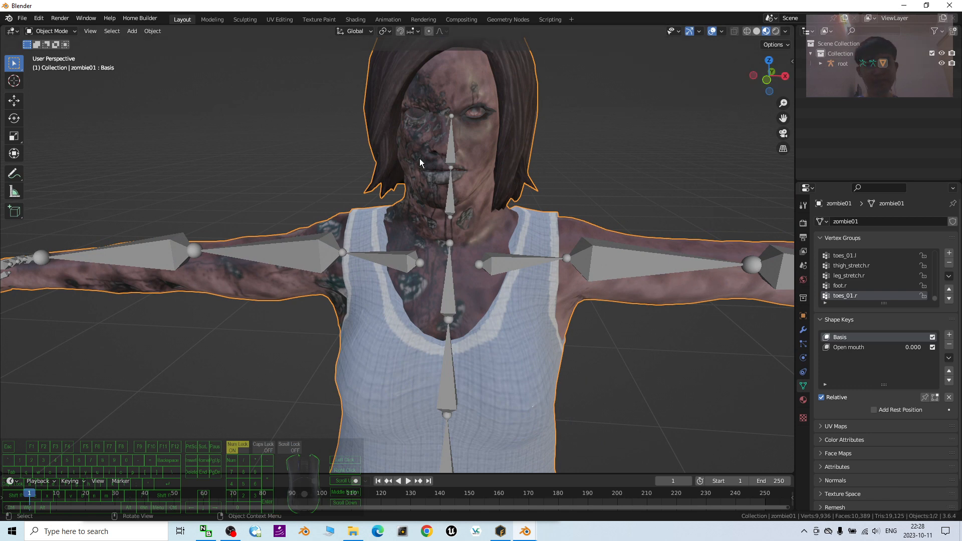
pyautogui.scroll(-2, 571, 274)
pyautogui.keyDown('shift'); pyautogui.moveTo(637, 328); pyautogui.dragTo(632, 235, button='middle'); pyautogui.keyUp('shift')
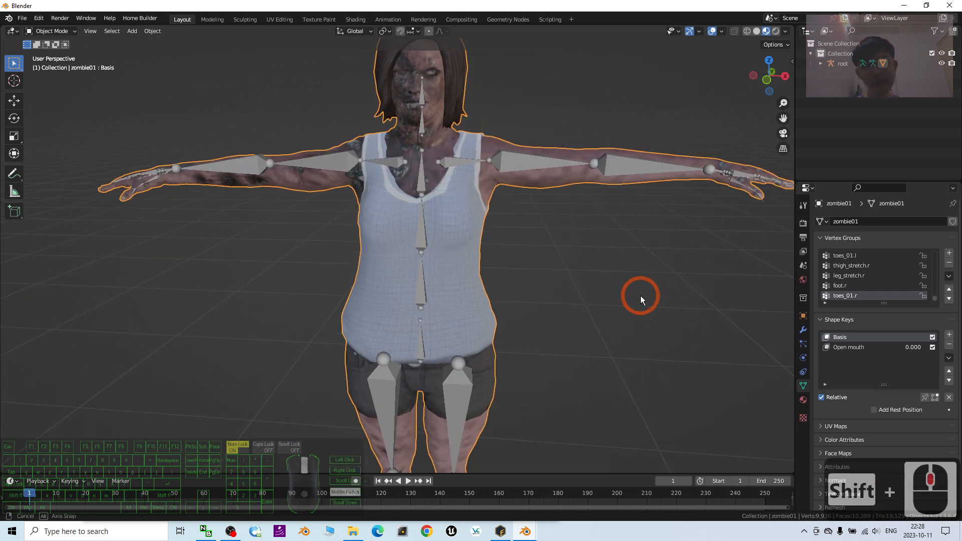
pyautogui.moveTo(640, 295)
pyautogui.mouseDown(button='middle')
pyautogui.moveTo(620, 302)
pyautogui.moveTo(636, 293)
pyautogui.mouseUp(button='middle')
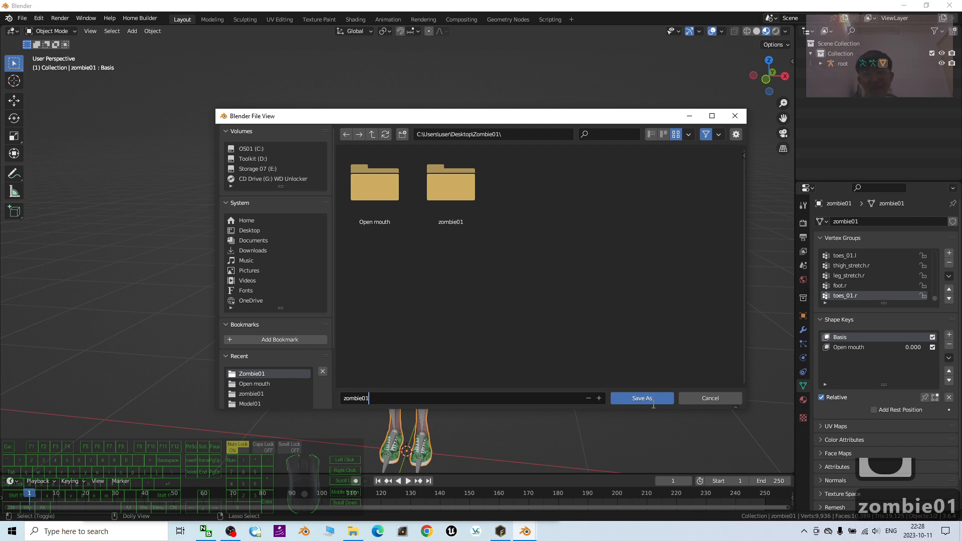
# Step: Save the Blender file as zombie01.blend in the Desktop's Zombie01 folder
pyautogui.doubleClick(652, 398)
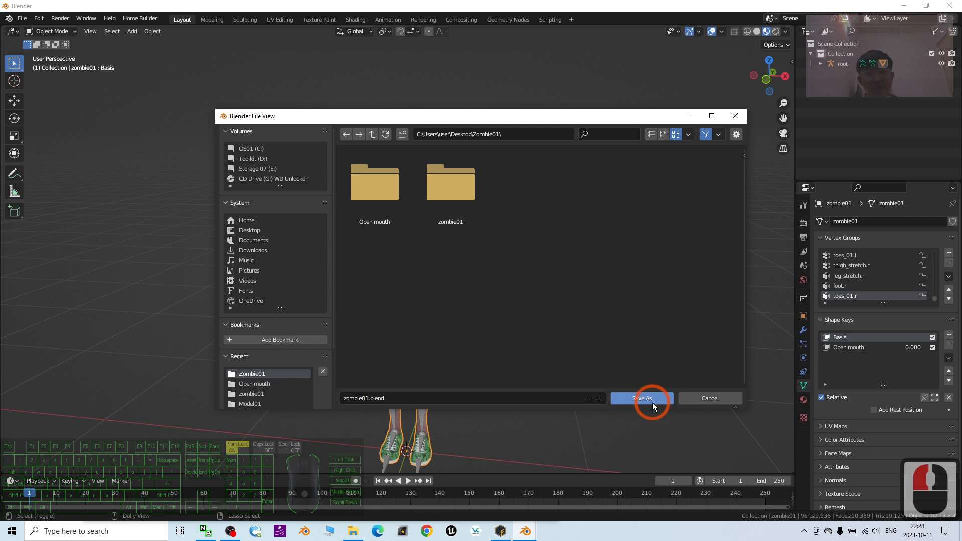
pyautogui.scroll(6, 516, 175)
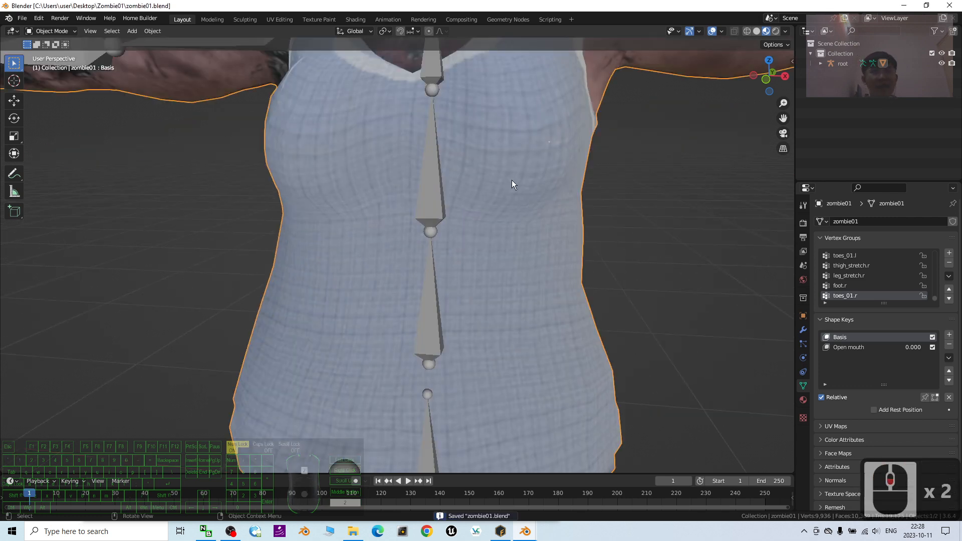
pyautogui.scroll(2, 512, 165)
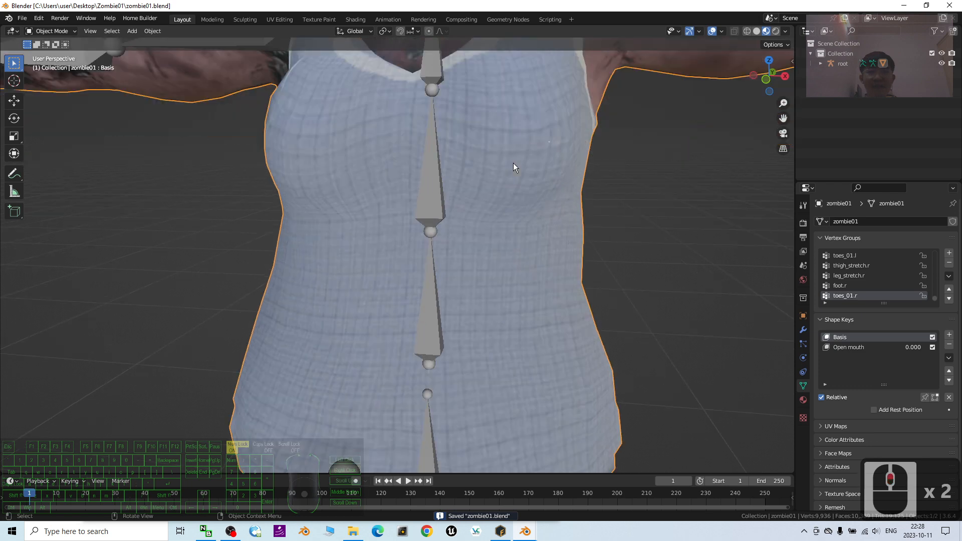
pyautogui.scroll(-6, 512, 170)
pyautogui.scroll(2, 512, 174)
pyautogui.moveTo(567, 304)
pyautogui.mouseDown(button='middle')
pyautogui.moveTo(565, 329)
pyautogui.moveTo(555, 304)
pyautogui.mouseUp(button='middle')
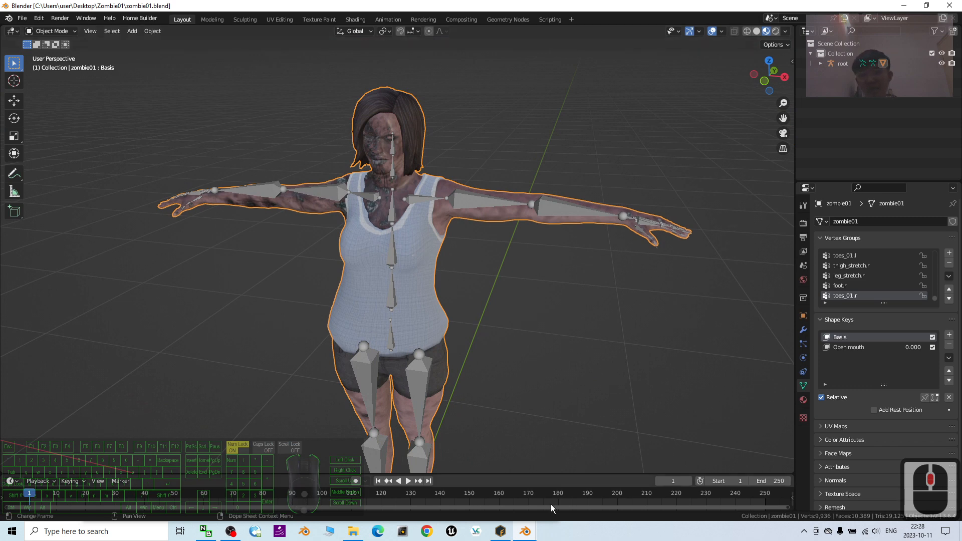
# Step: Switch to Mixamo Fuse, maximize its window, and examine the original zombie's head and upper body
pyautogui.click(500, 531)
pyautogui.click(741, 154)
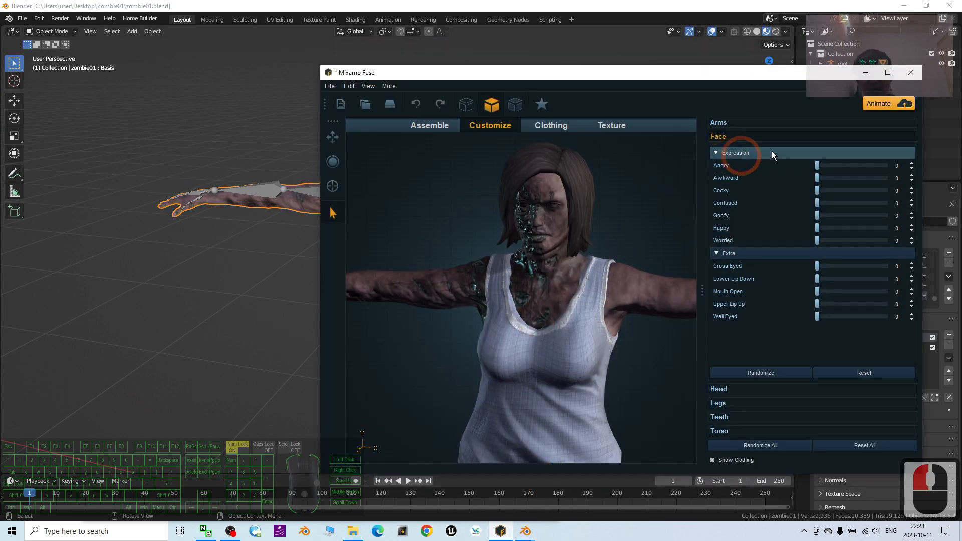
pyautogui.click(886, 72)
pyautogui.scroll(2, 472, 239)
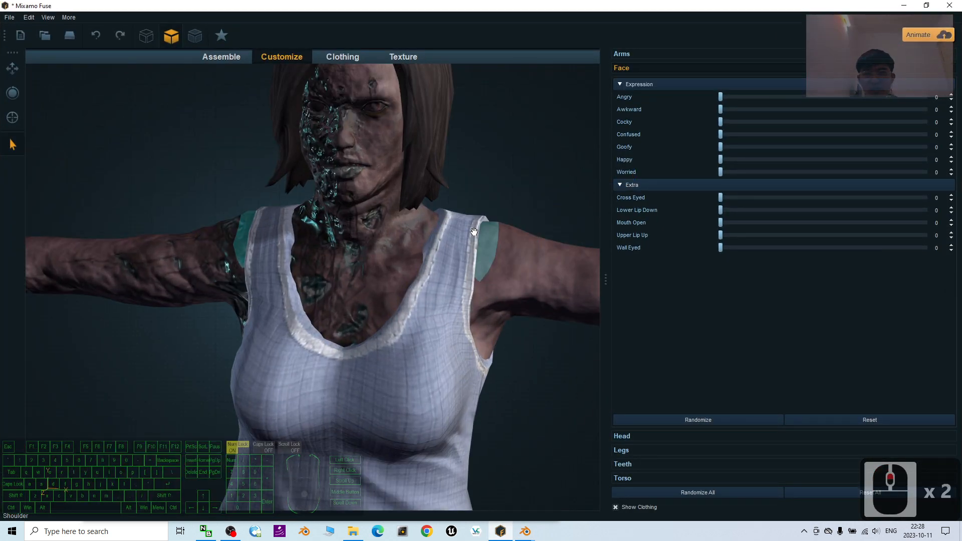
pyautogui.scroll(-1, 544, 210)
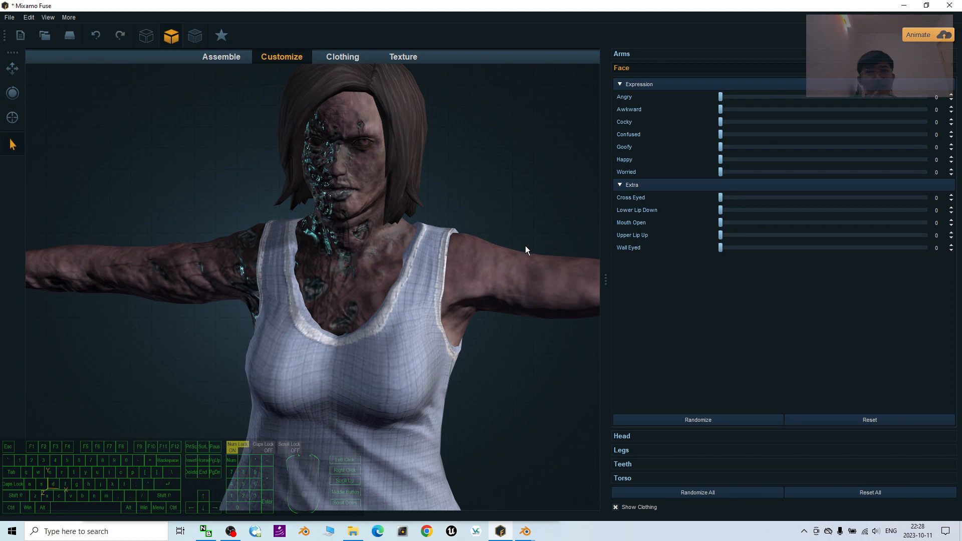
pyautogui.moveTo(474, 377); pyautogui.dragTo(452, 416, button='middle')
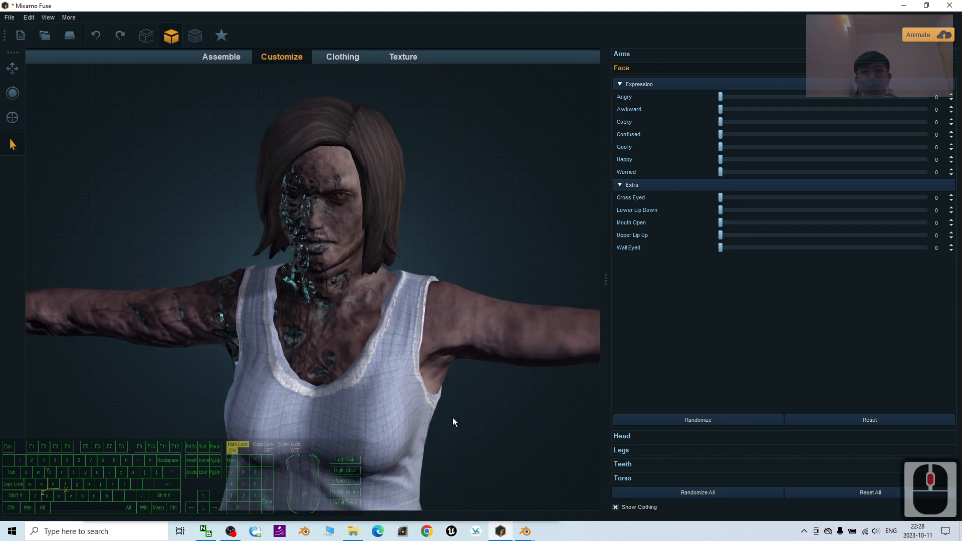
pyautogui.click(903, 6)
# Step: Examine the rigged zombie01 from several angles in Blender and compare it with the original character in Mixamo Fuse
pyautogui.click(555, 266)
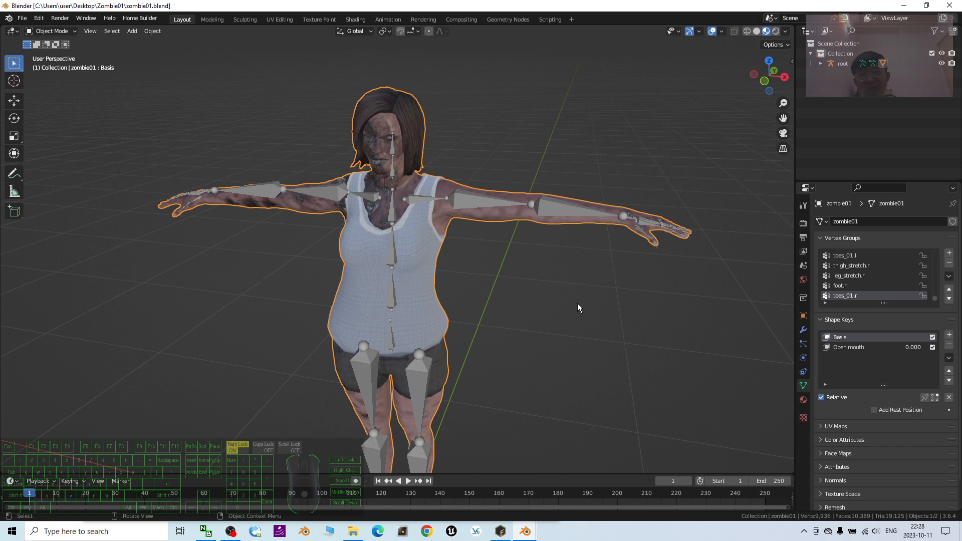
pyautogui.moveTo(622, 302); pyautogui.dragTo(530, 350, button='middle')
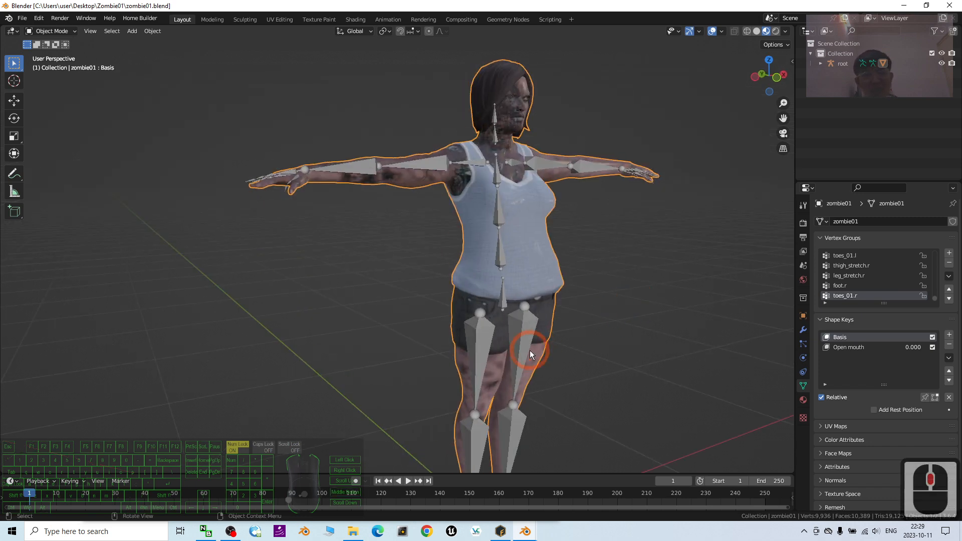
pyautogui.moveTo(682, 316); pyautogui.dragTo(619, 325, button='middle')
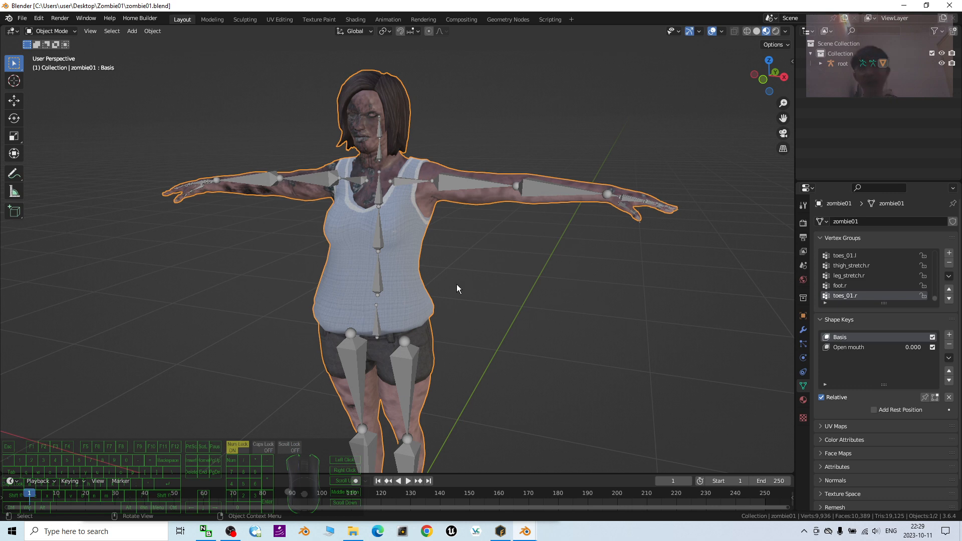
pyautogui.moveTo(516, 275); pyautogui.dragTo(633, 398, button='middle')
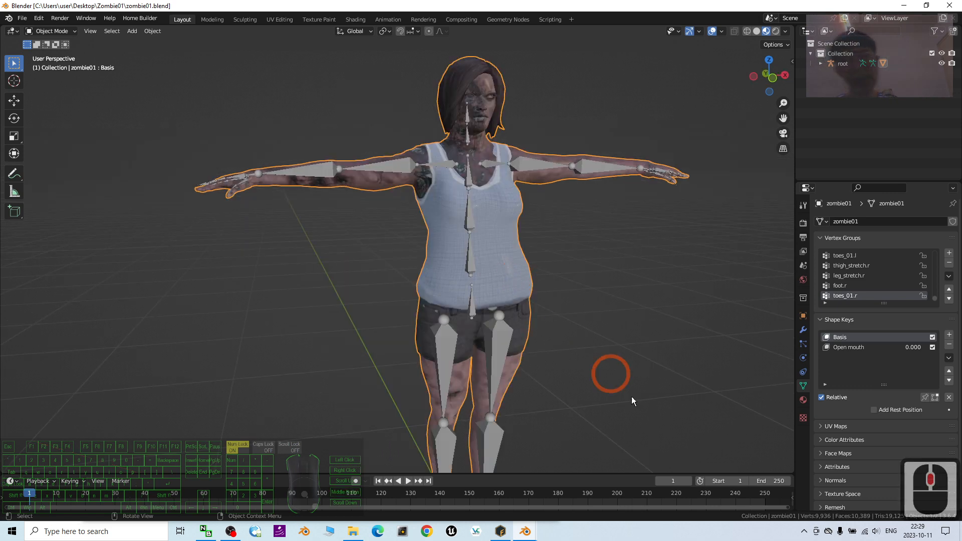
pyautogui.click(500, 531)
pyautogui.scroll(2, 455, 263)
pyautogui.scroll(-2, 456, 263)
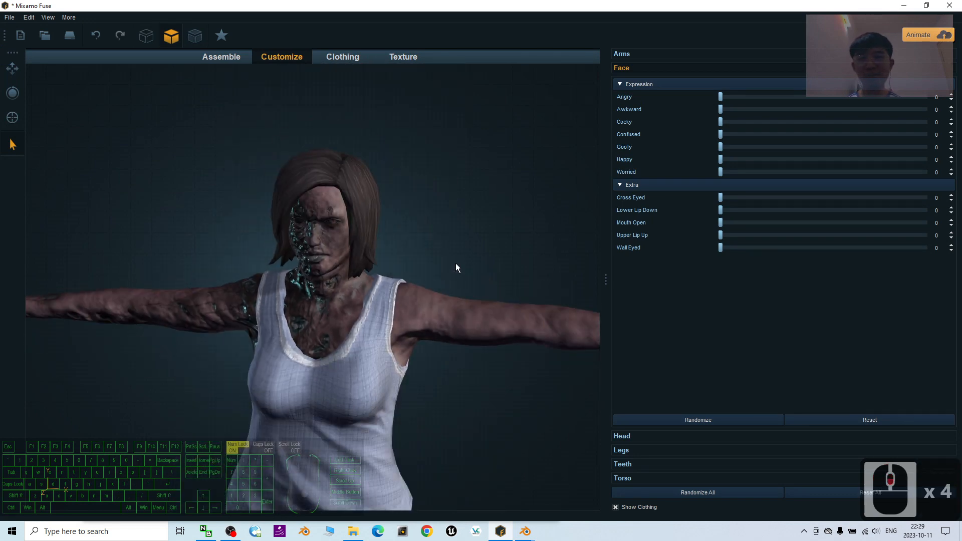
pyautogui.moveTo(465, 464); pyautogui.dragTo(520, 379, button='right')
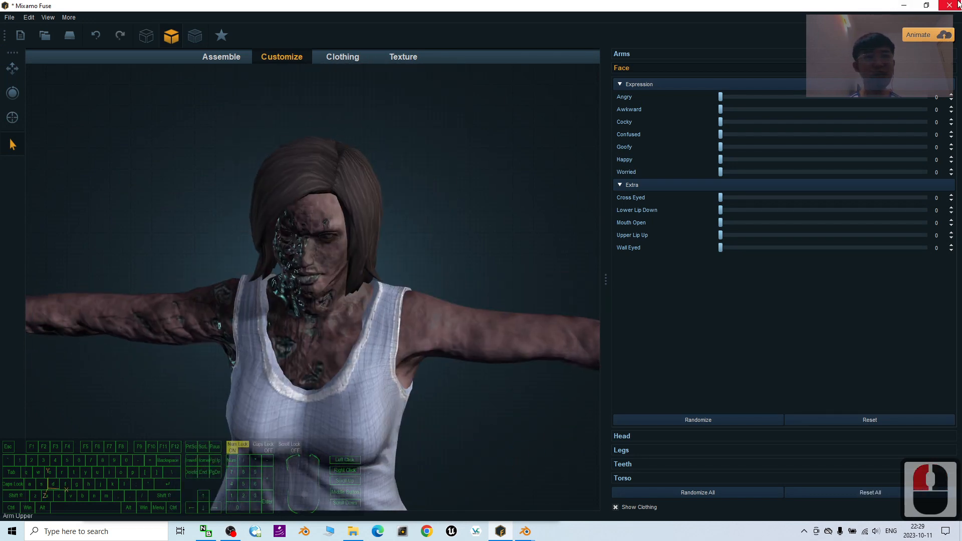
pyautogui.click(904, 5)
# Step: In Blender, test the zombie01 mesh's Open mouth shape key up close and return its value to 0.000
pyautogui.moveTo(677, 308); pyautogui.dragTo(638, 323, button='middle')
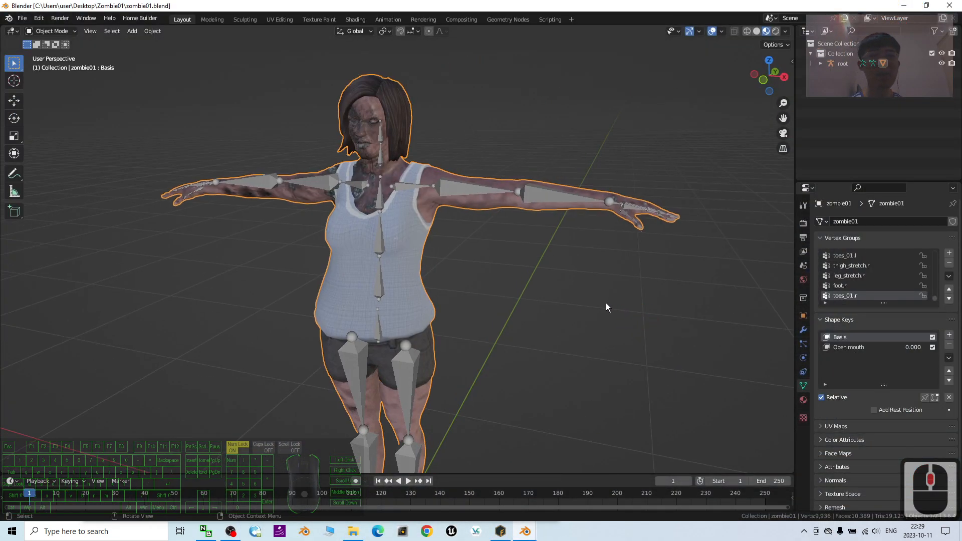
pyautogui.scroll(2, 461, 202)
pyautogui.scroll(1, 462, 203)
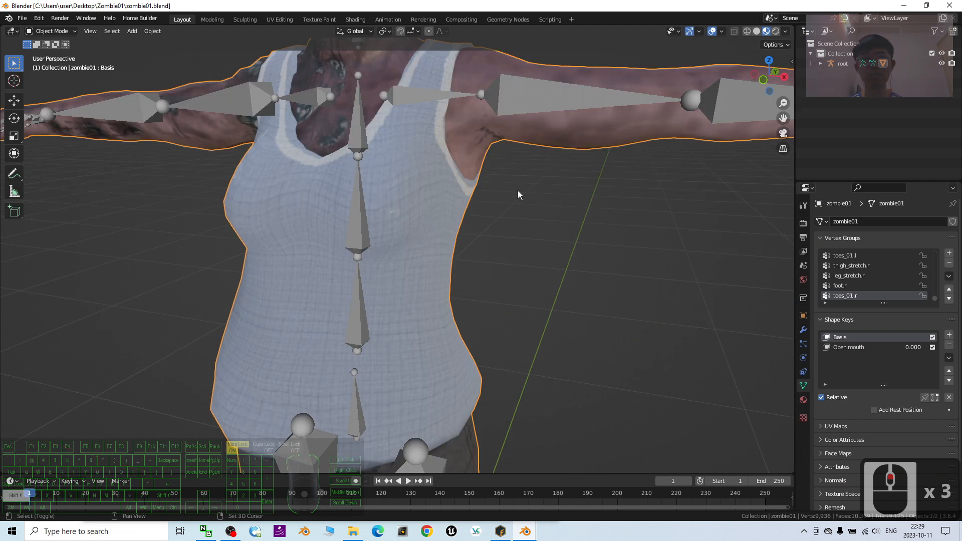
pyautogui.keyDown('shift'); pyautogui.moveTo(518, 191); pyautogui.dragTo(533, 298, button='middle'); pyautogui.keyUp('shift')
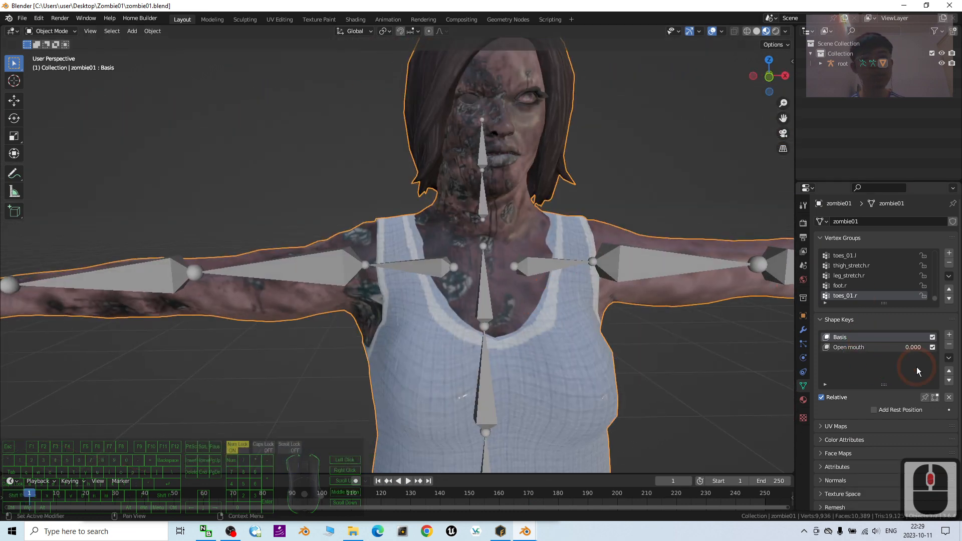
pyautogui.moveTo(912, 347); pyautogui.dragTo(399, 229)
pyautogui.moveTo(735, 395); pyautogui.dragTo(705, 387, button='middle')
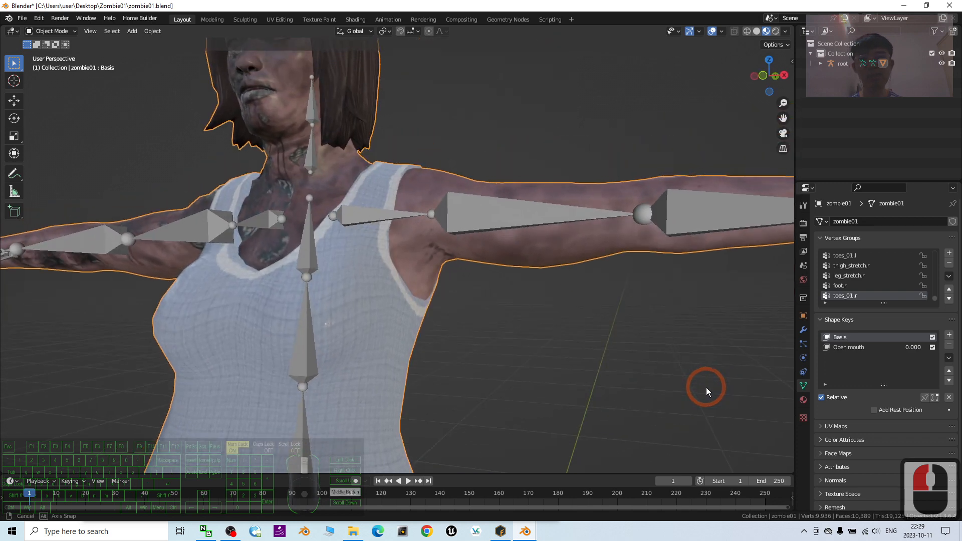
pyautogui.scroll(-4, 588, 348)
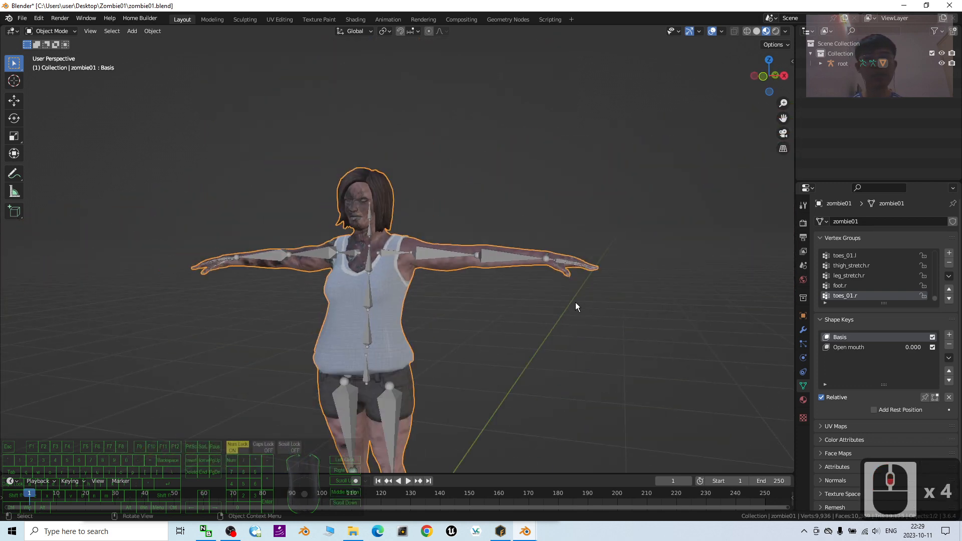
pyautogui.scroll(3, 501, 266)
pyautogui.moveTo(428, 296); pyautogui.dragTo(435, 306, button='middle')
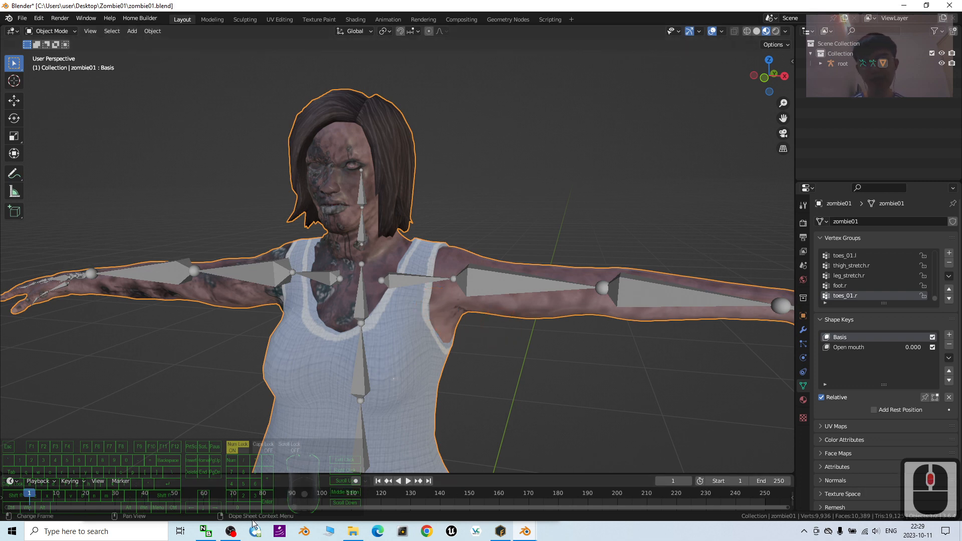